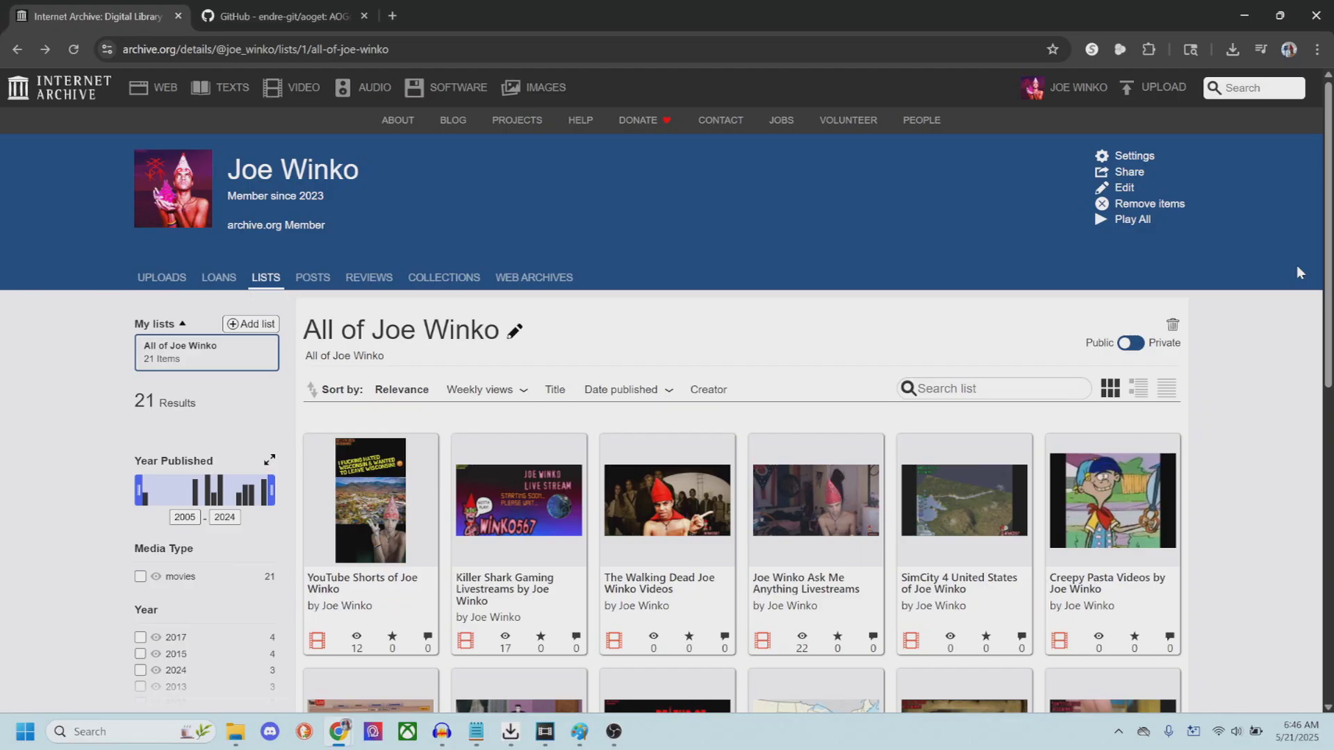
# - Look through the video items collected in the open Internet Archive list
pyautogui.scroll(-3, 1329, 237)
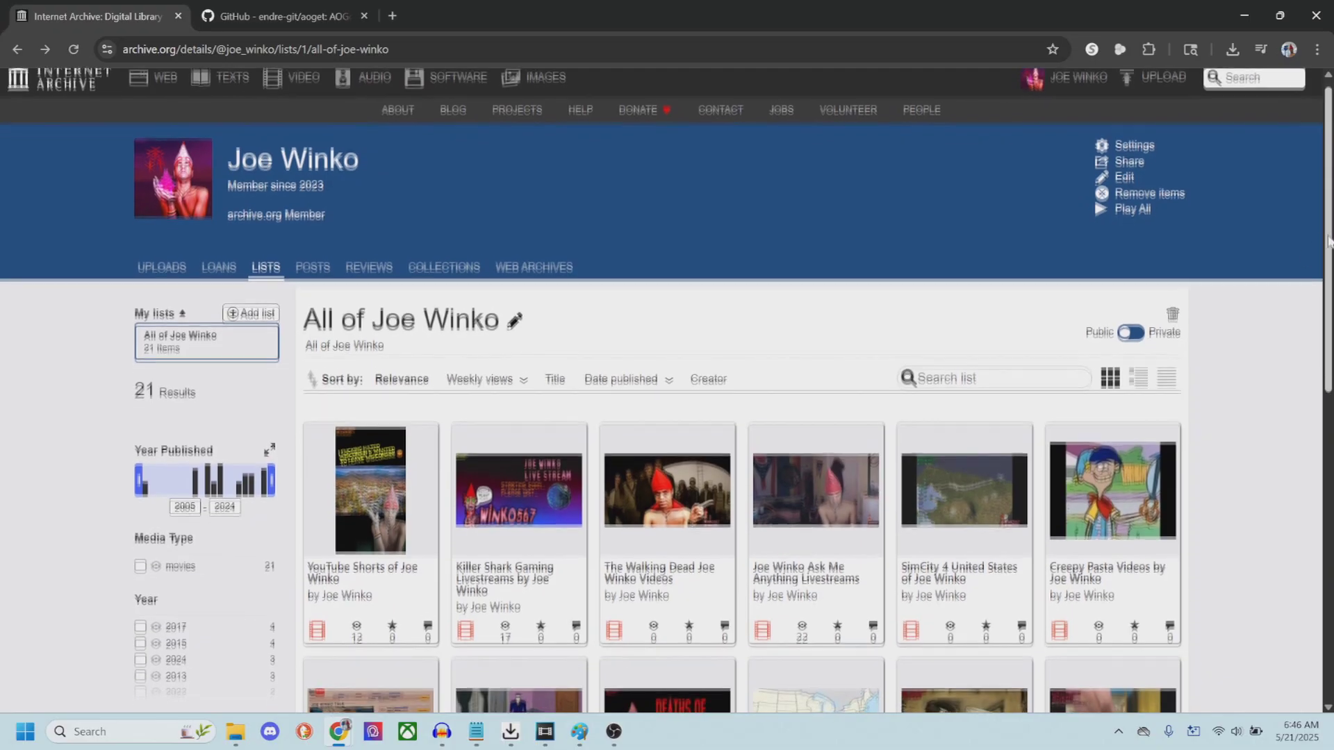
pyautogui.scroll(-5, 1330, 237)
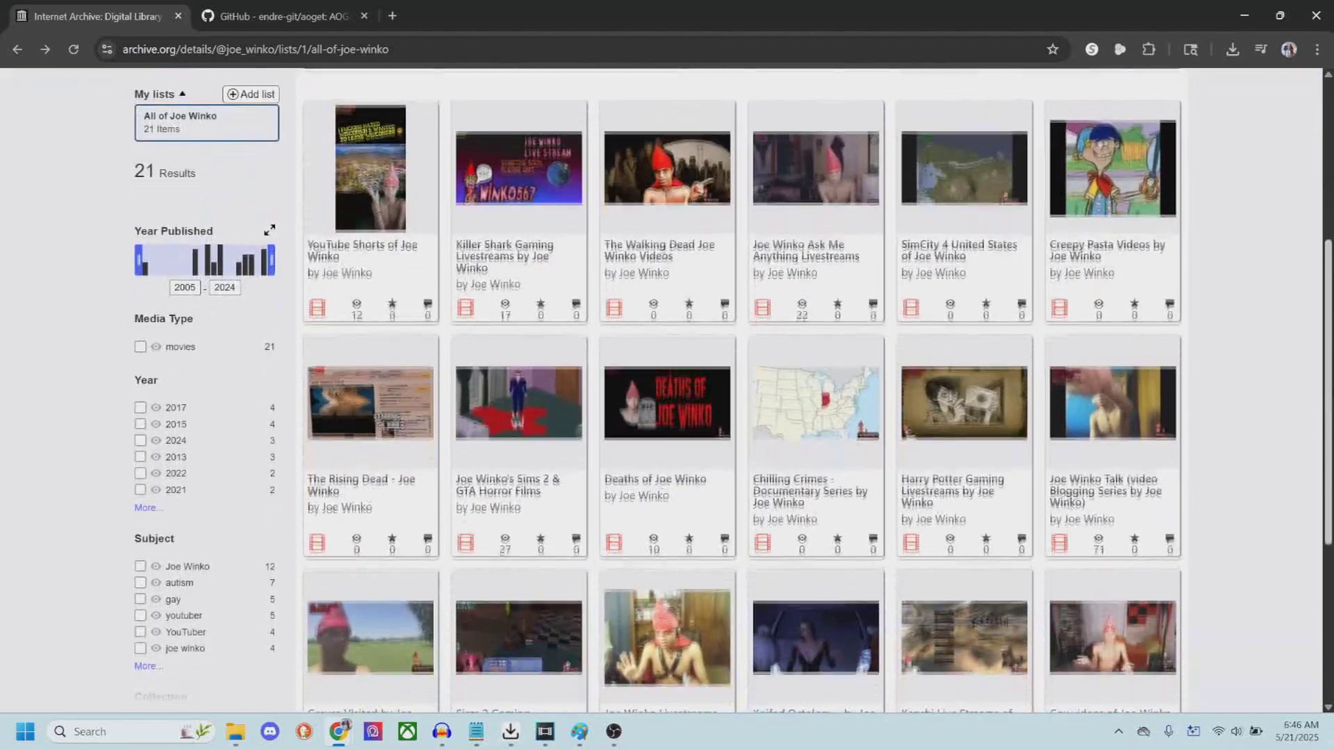
pyautogui.scroll(-1, 1329, 236)
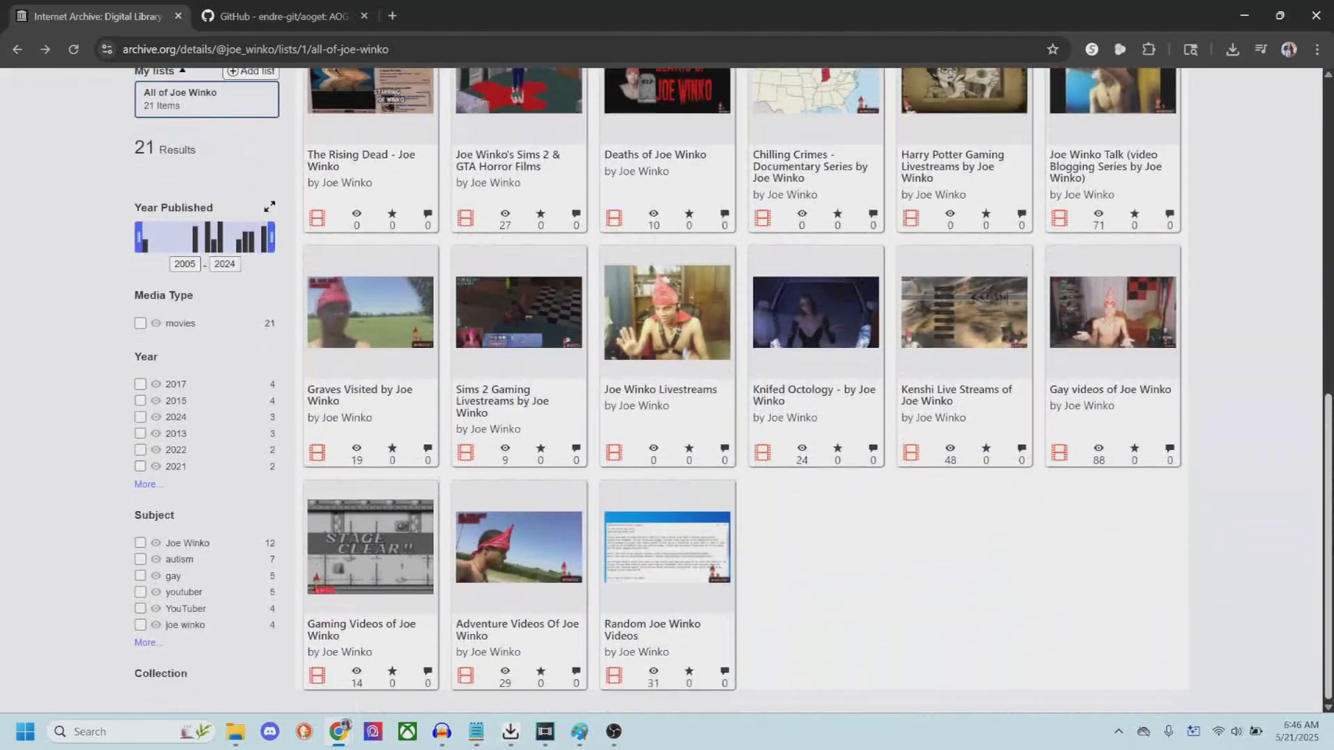
pyautogui.moveTo(1329, 562); pyautogui.dragTo(1328, 369)
pyautogui.scroll(7, 1111, 369)
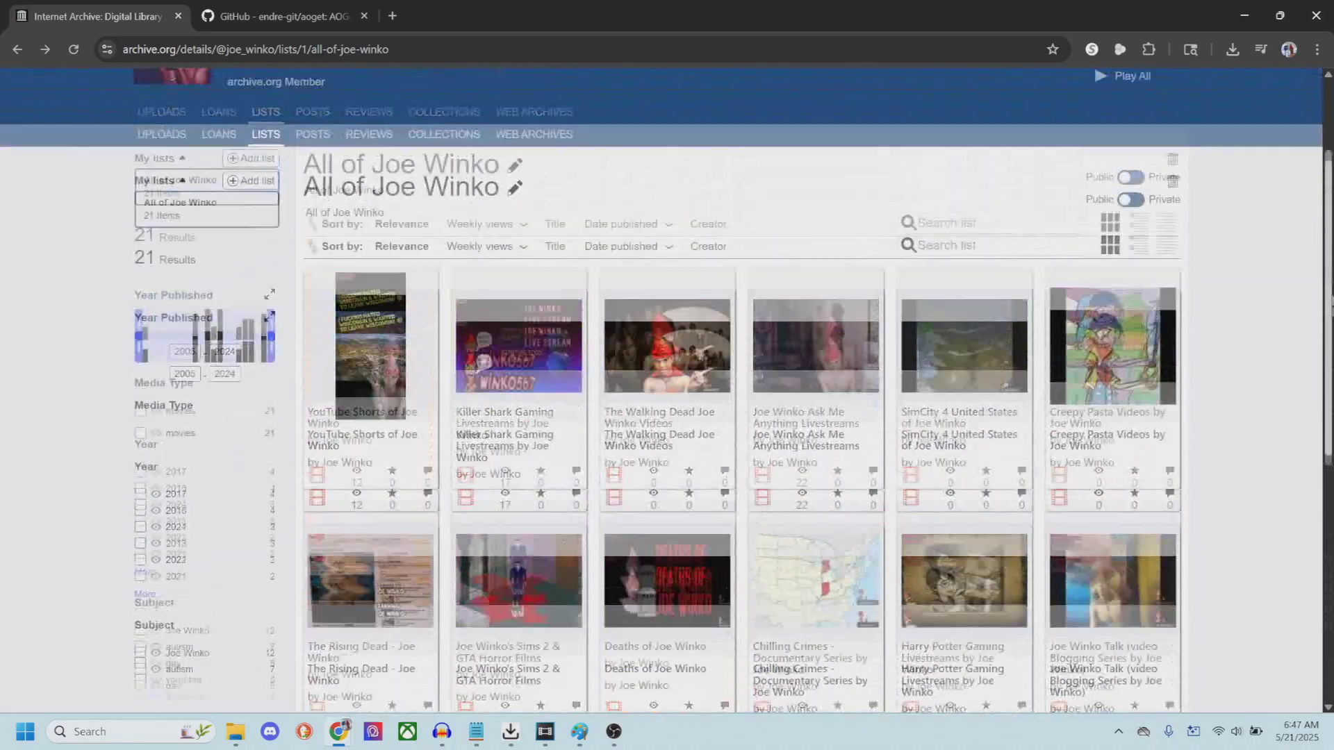
pyautogui.scroll(-1, 1110, 369)
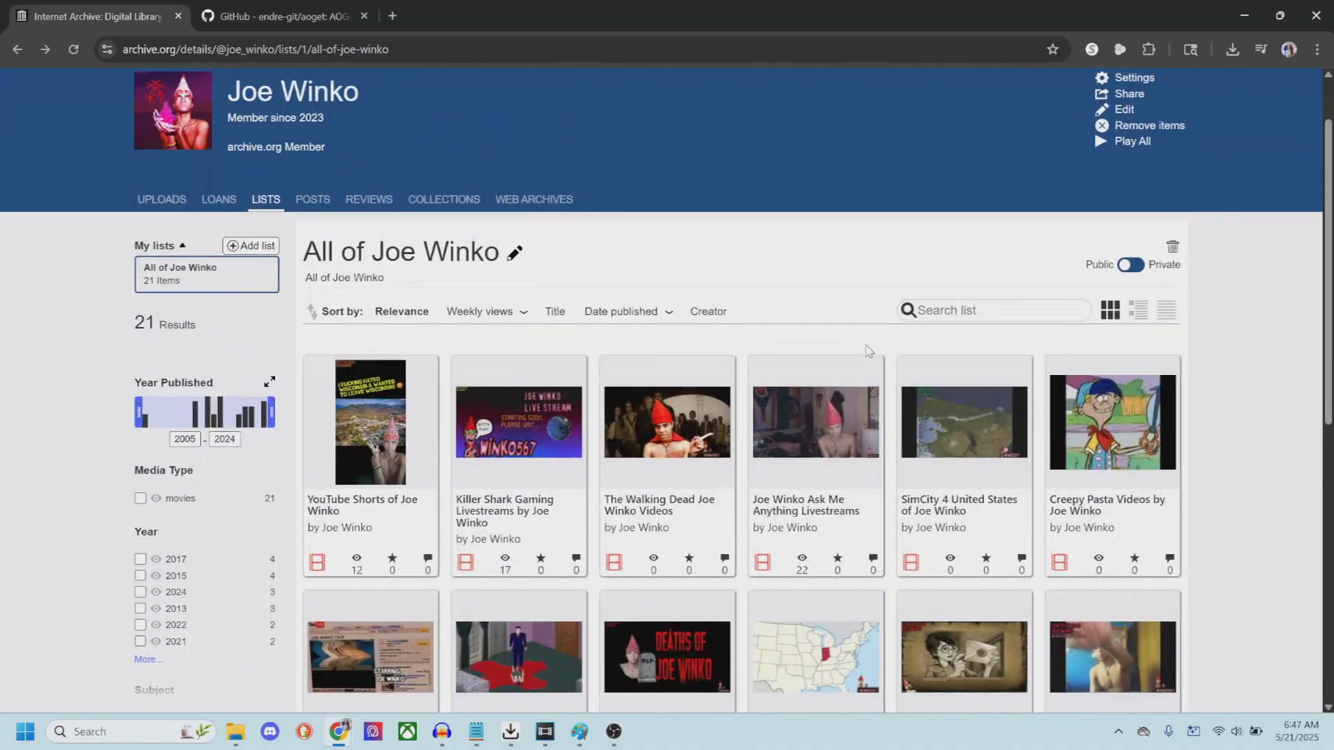
pyautogui.scroll(1, 869, 351)
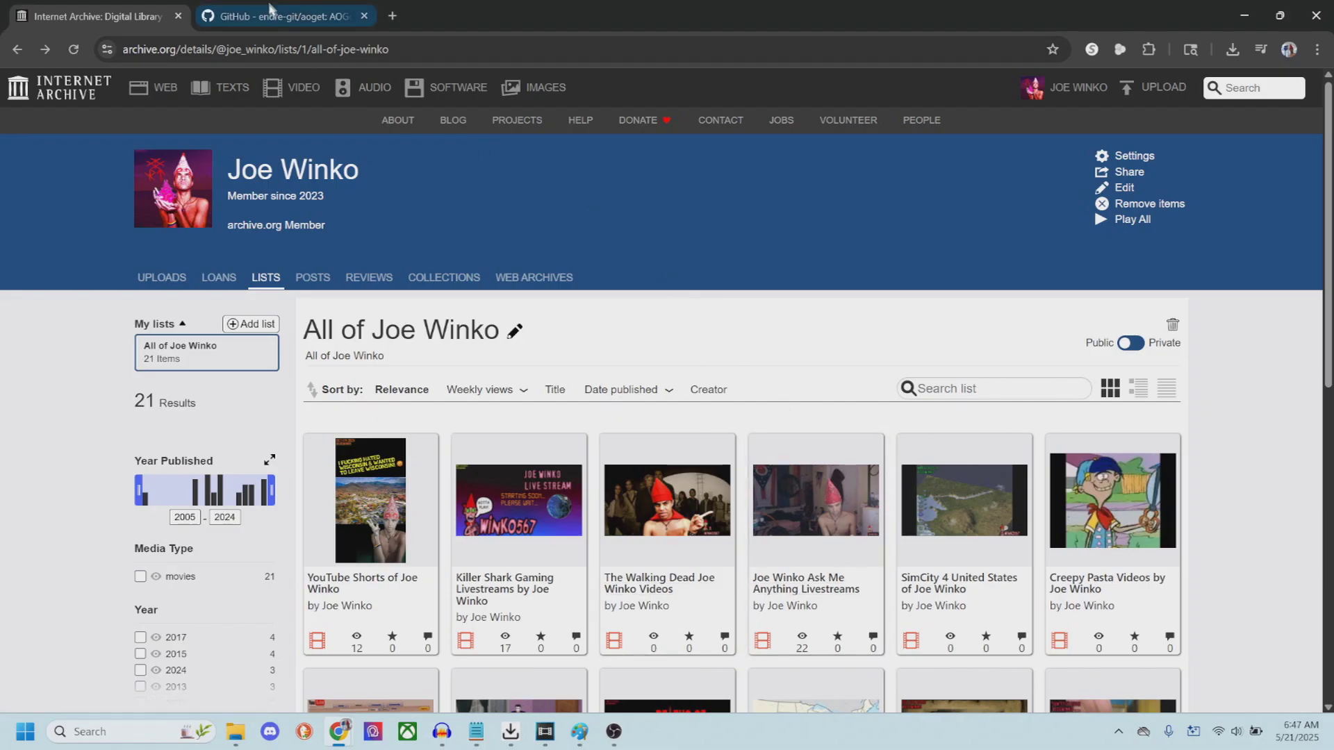
# - Review the AOGet README on the GitHub page, including the Single GIF manual, and open the project's Releases page
pyautogui.click(271, 7)
pyautogui.scroll(1, 133, 306)
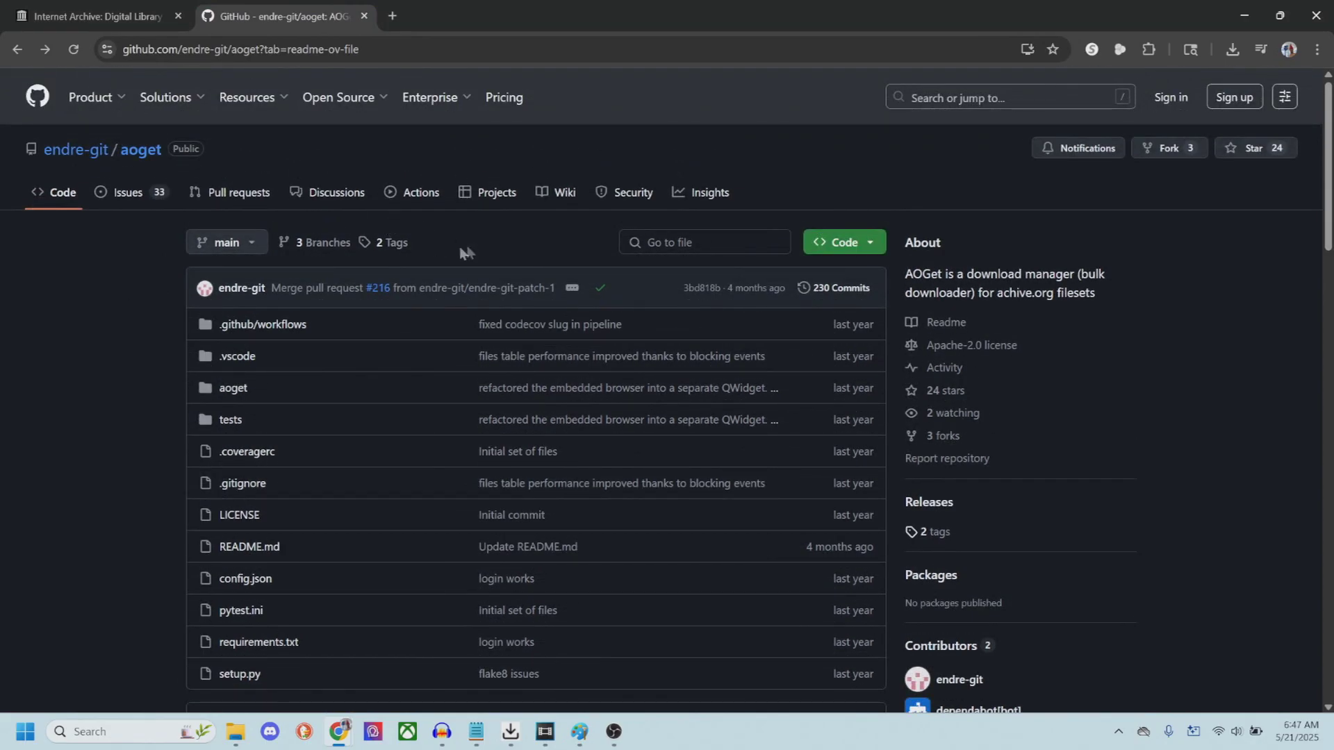
pyautogui.scroll(-3, 473, 278)
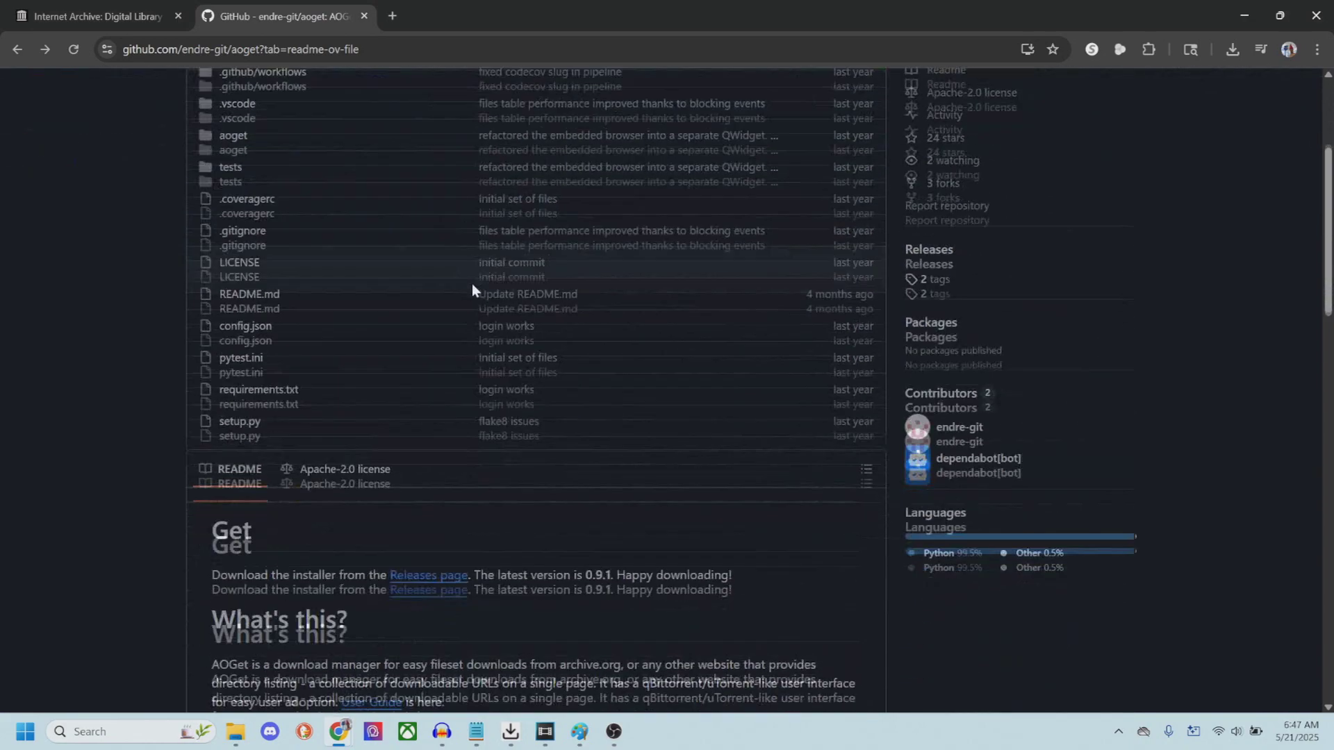
pyautogui.scroll(-6, 474, 303)
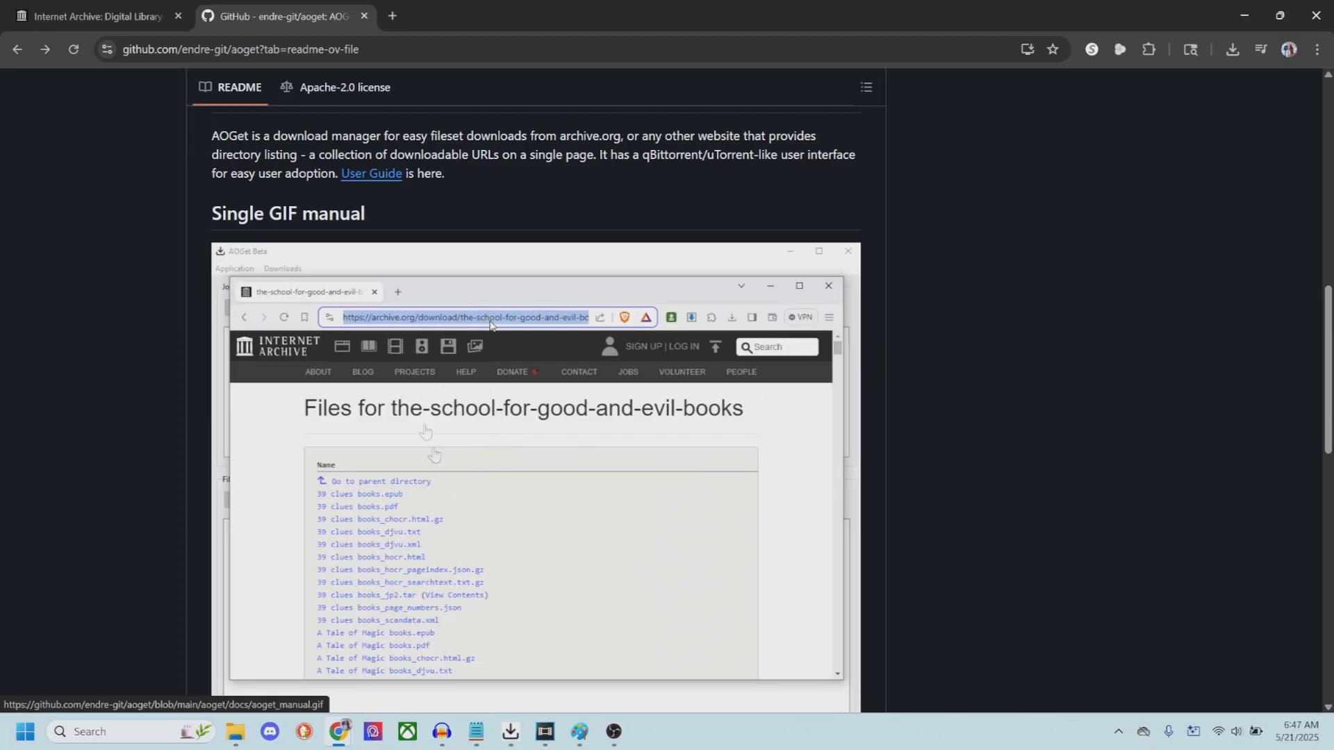
pyautogui.scroll(-3, 561, 594)
pyautogui.scroll(2, 501, 482)
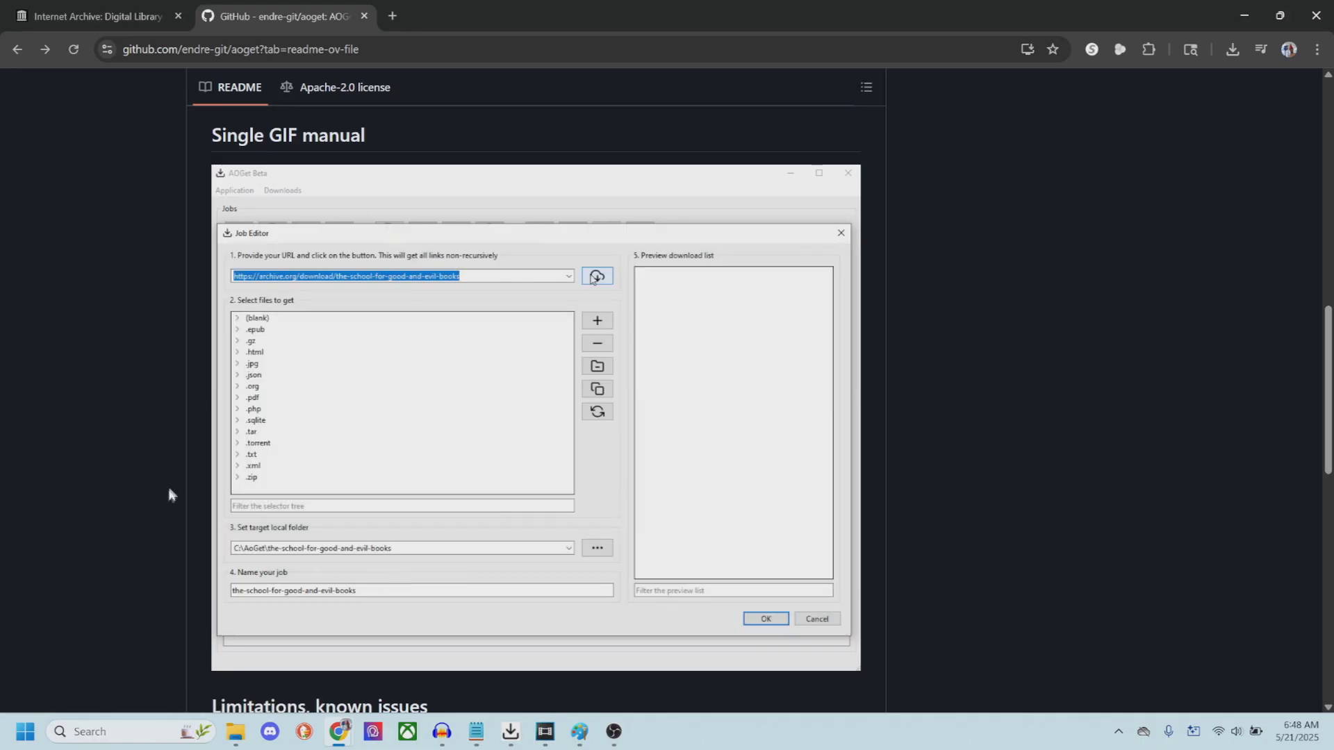
pyautogui.scroll(3, 177, 449)
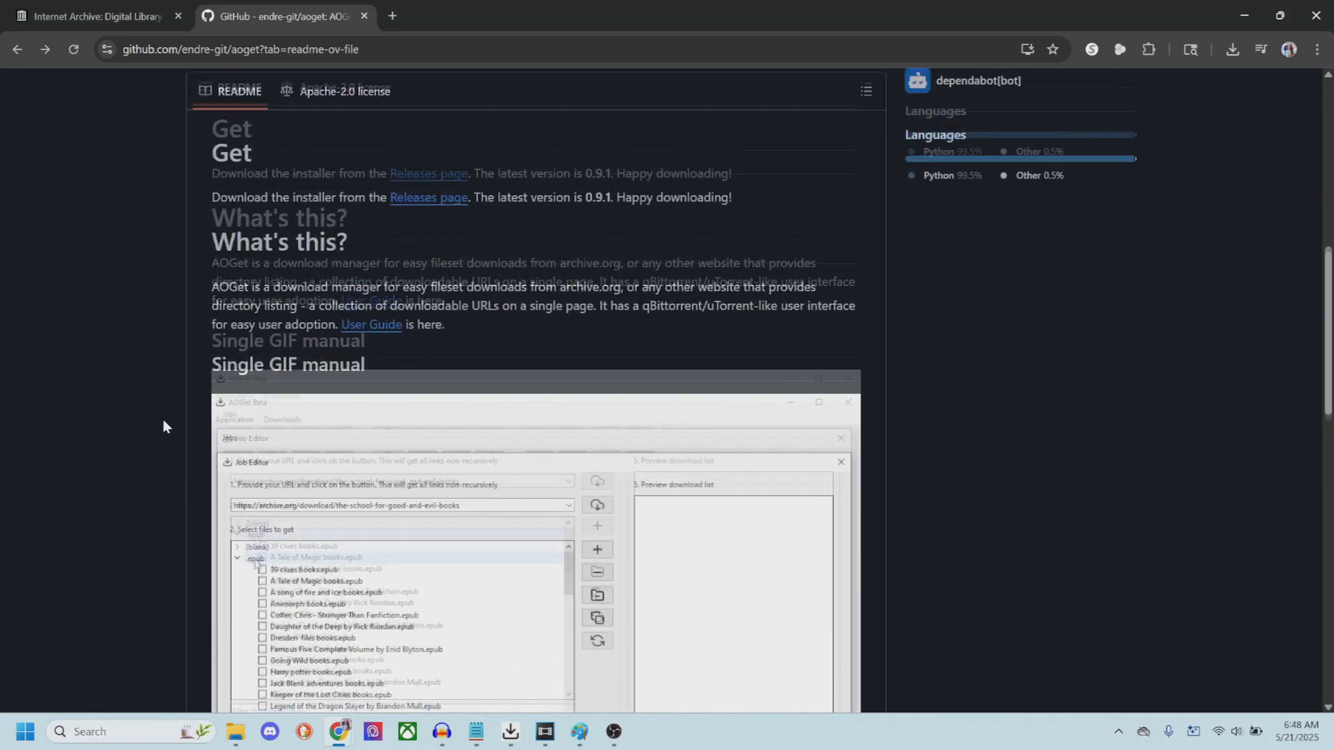
pyautogui.scroll(2, 167, 418)
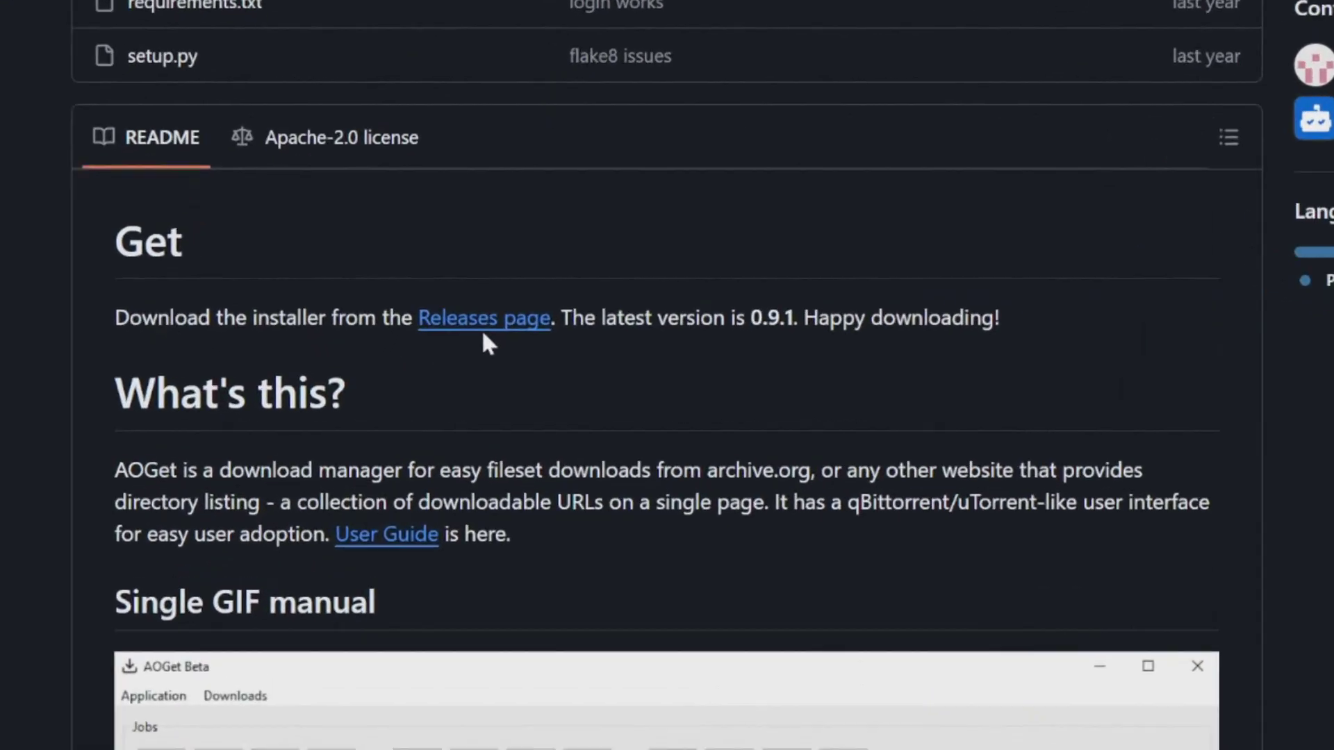
pyautogui.click(511, 302)
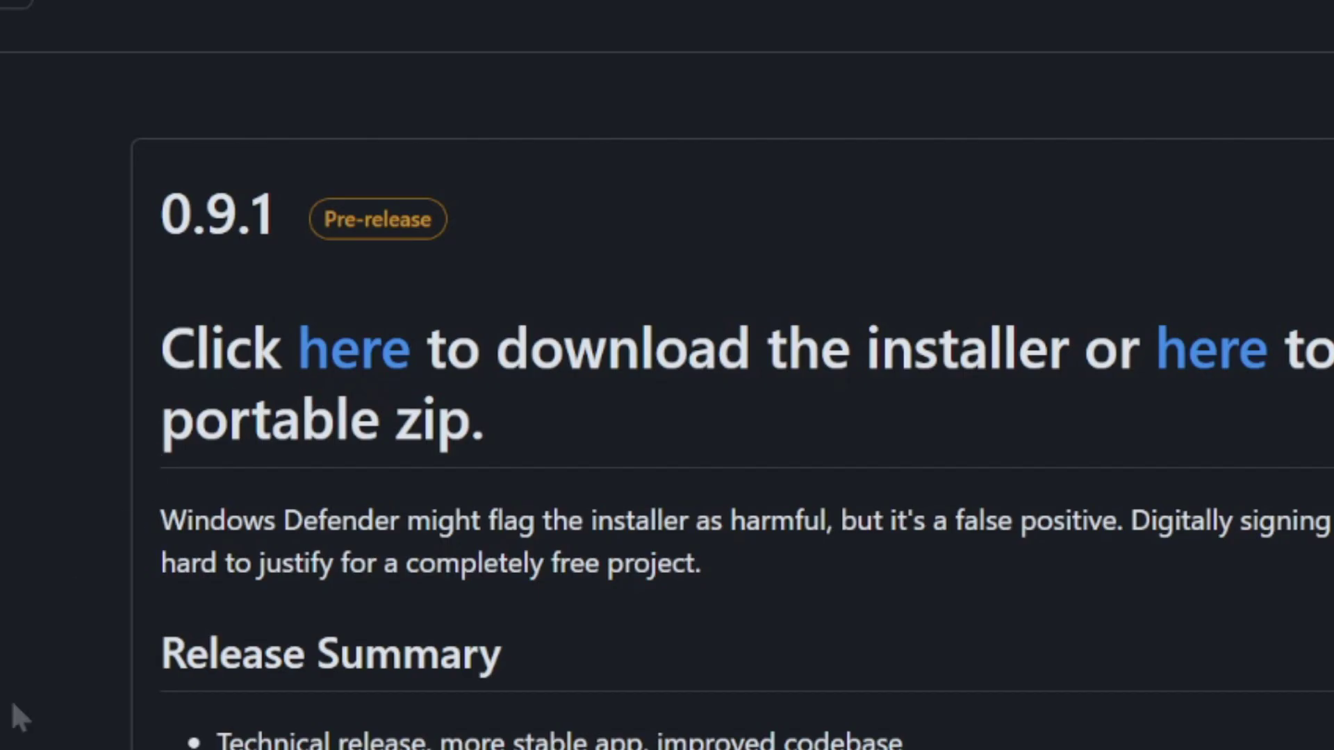
# - View the run options for aoget-setup-0.9.1 in the AOGENT folder and the saved "Windows protected your PC" picture in Paint
pyautogui.moveTo(235, 731)
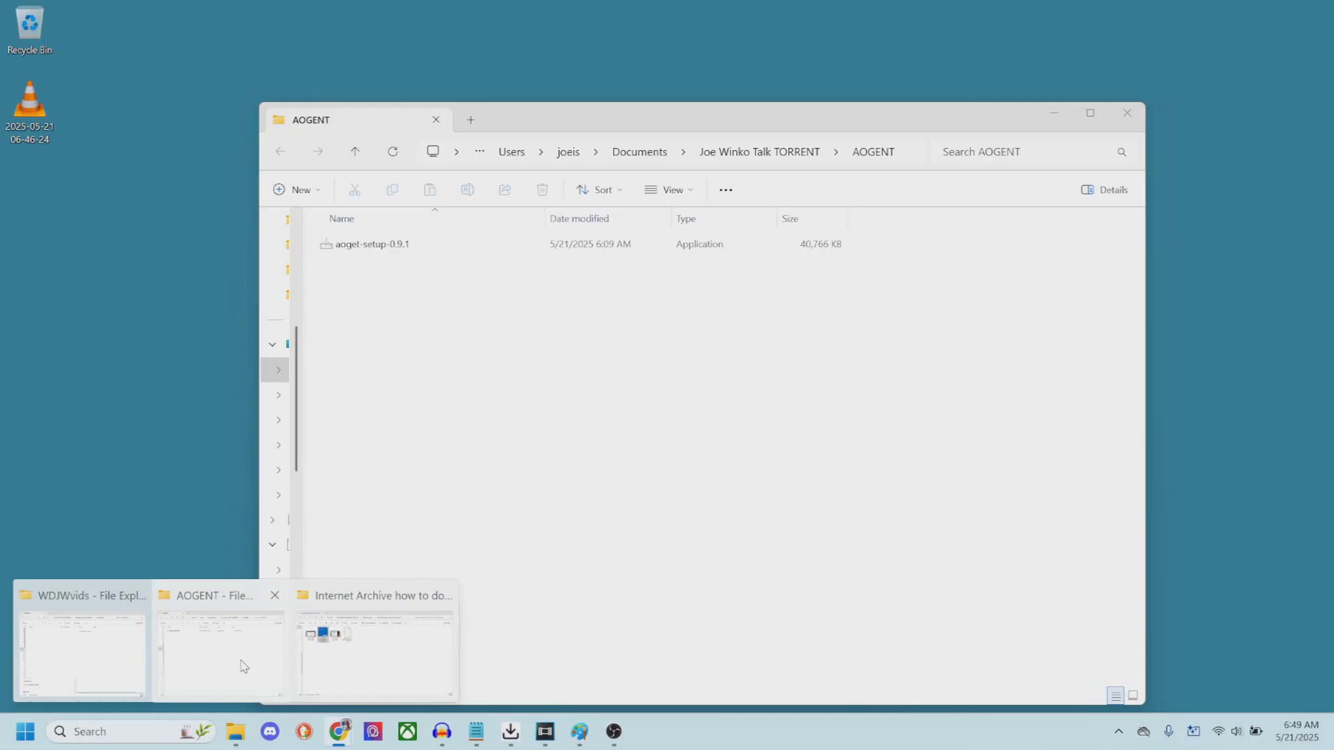
pyautogui.click(244, 660)
pyautogui.click(403, 247)
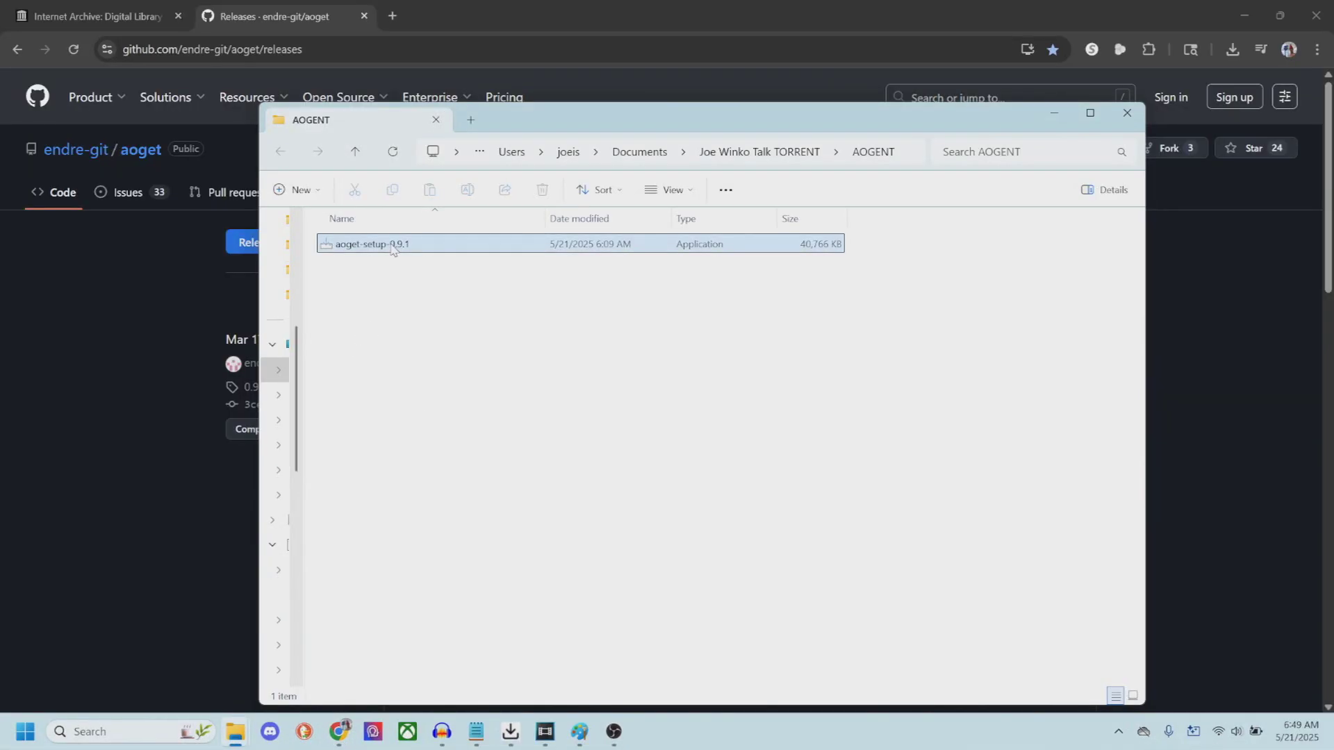
pyautogui.rightClick(405, 249)
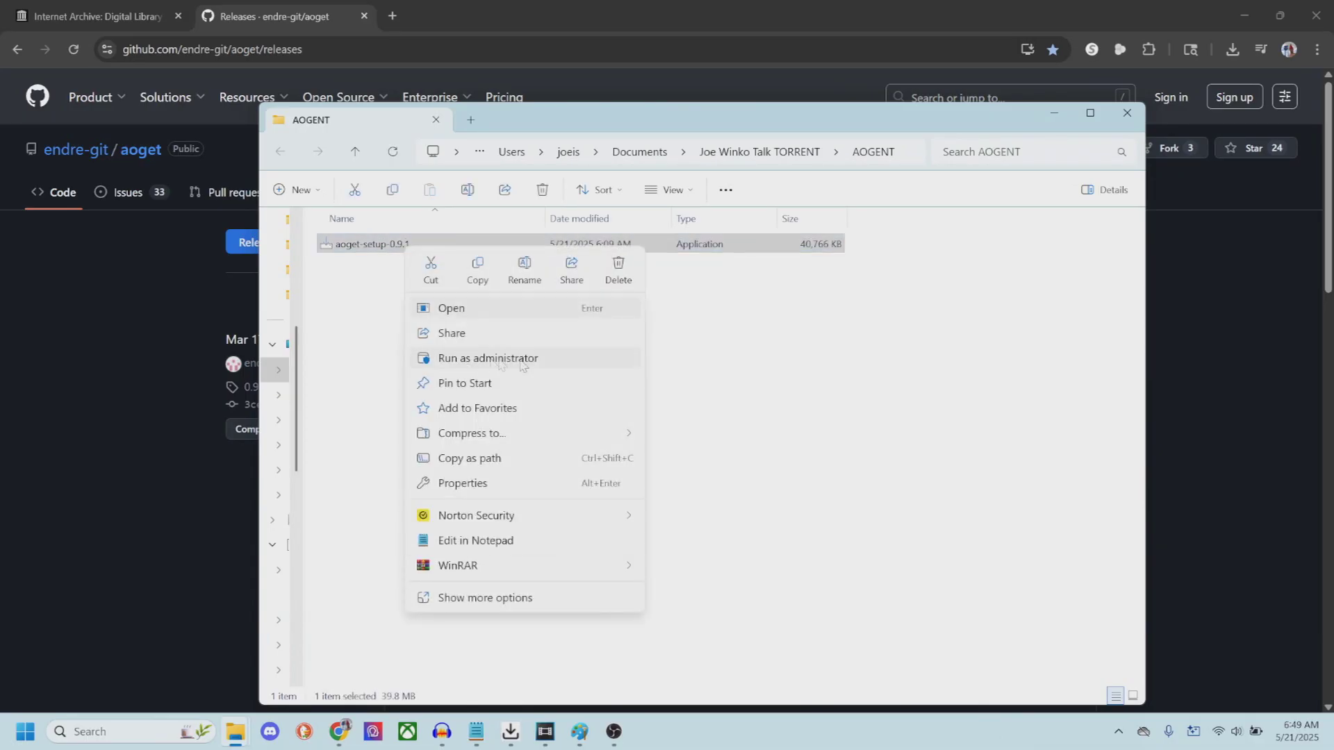
pyautogui.click(742, 375)
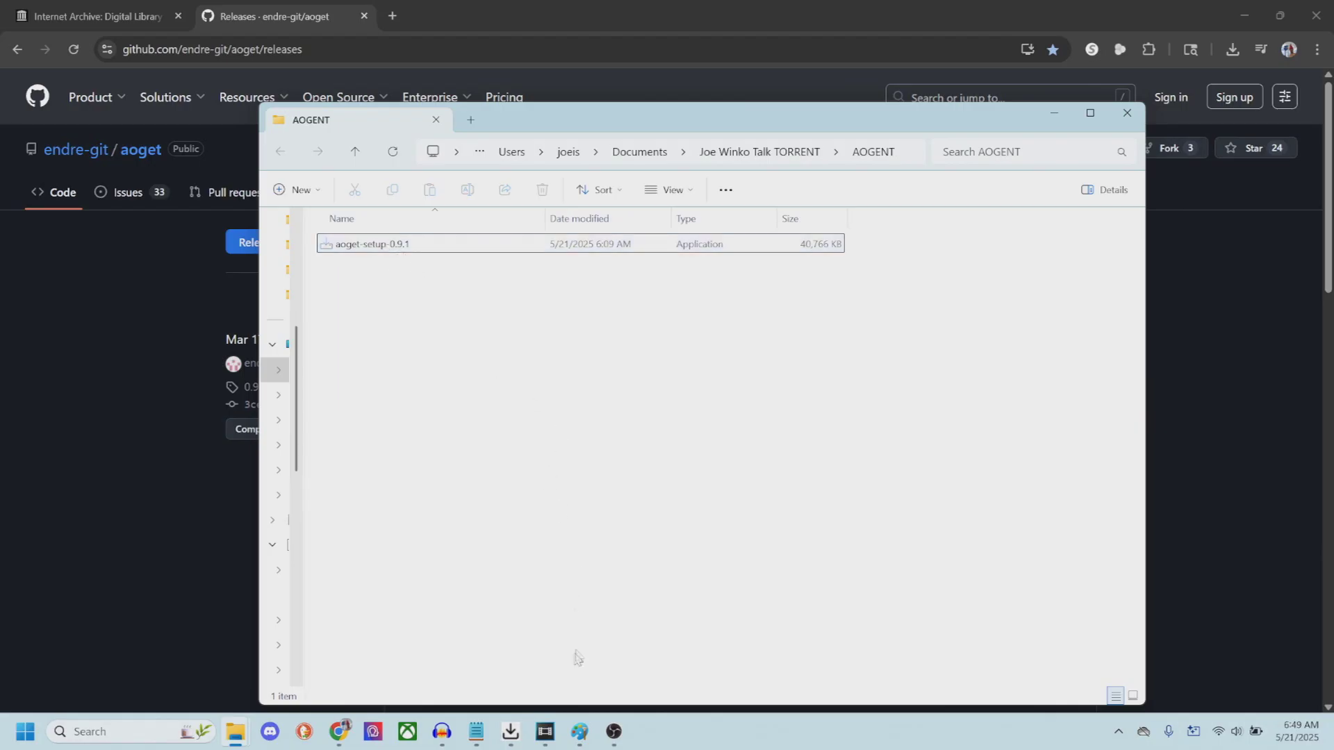
pyautogui.click(582, 729)
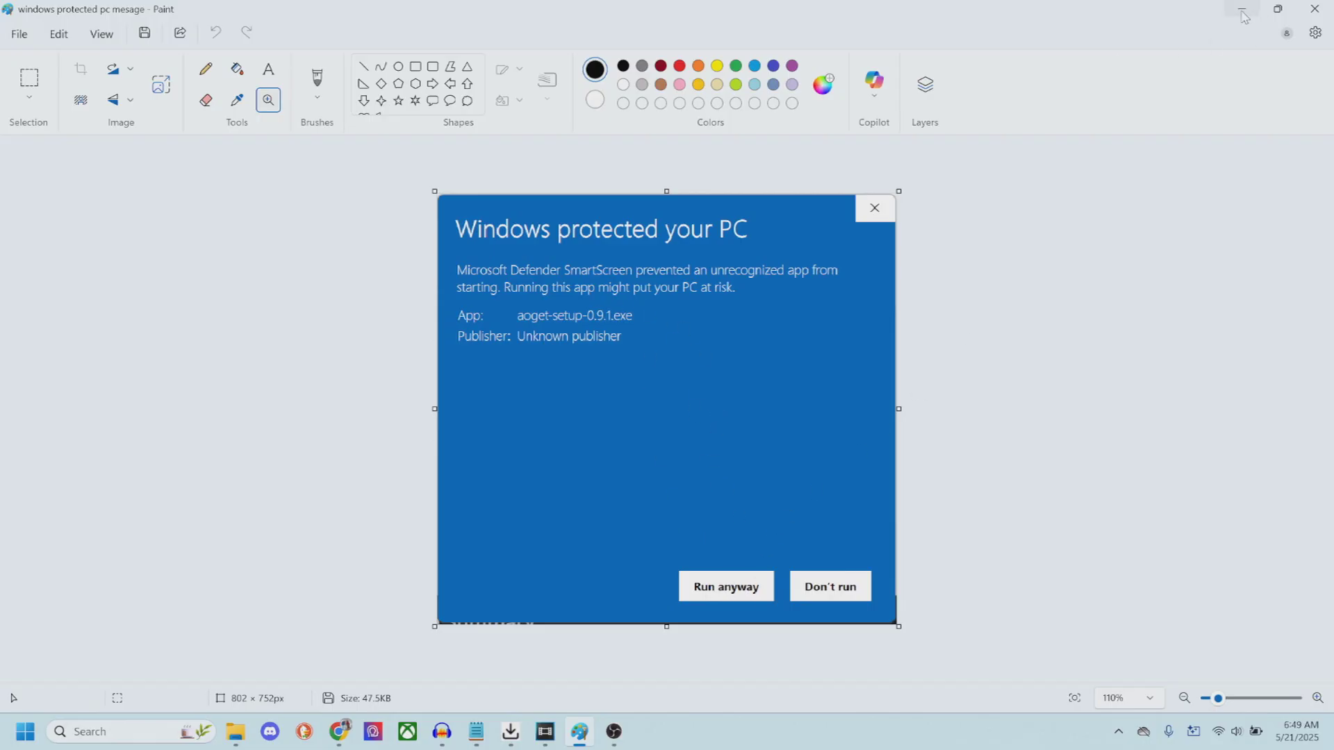
pyautogui.click(1244, 16)
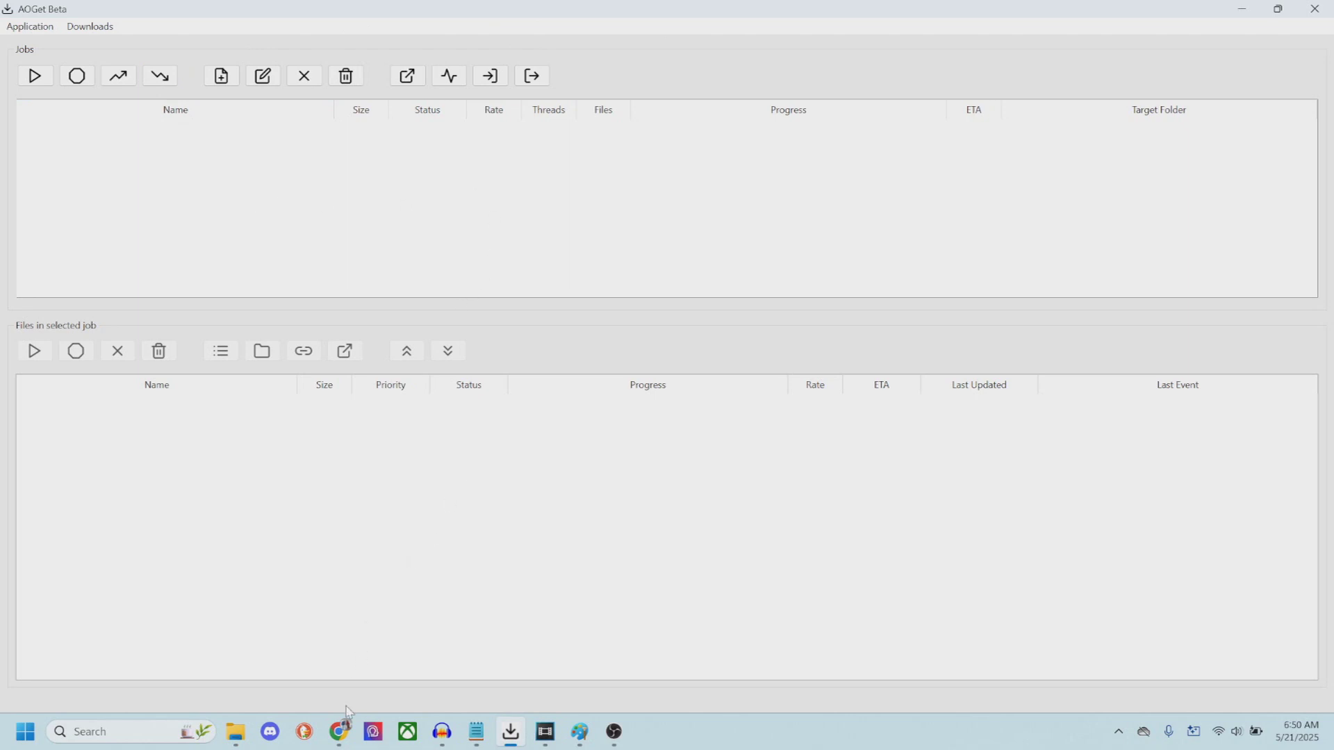
# - Return to the Internet Archive list in Chrome and open the Walking Dead videos item
pyautogui.moveTo(339, 730)
pyautogui.click(402, 663)
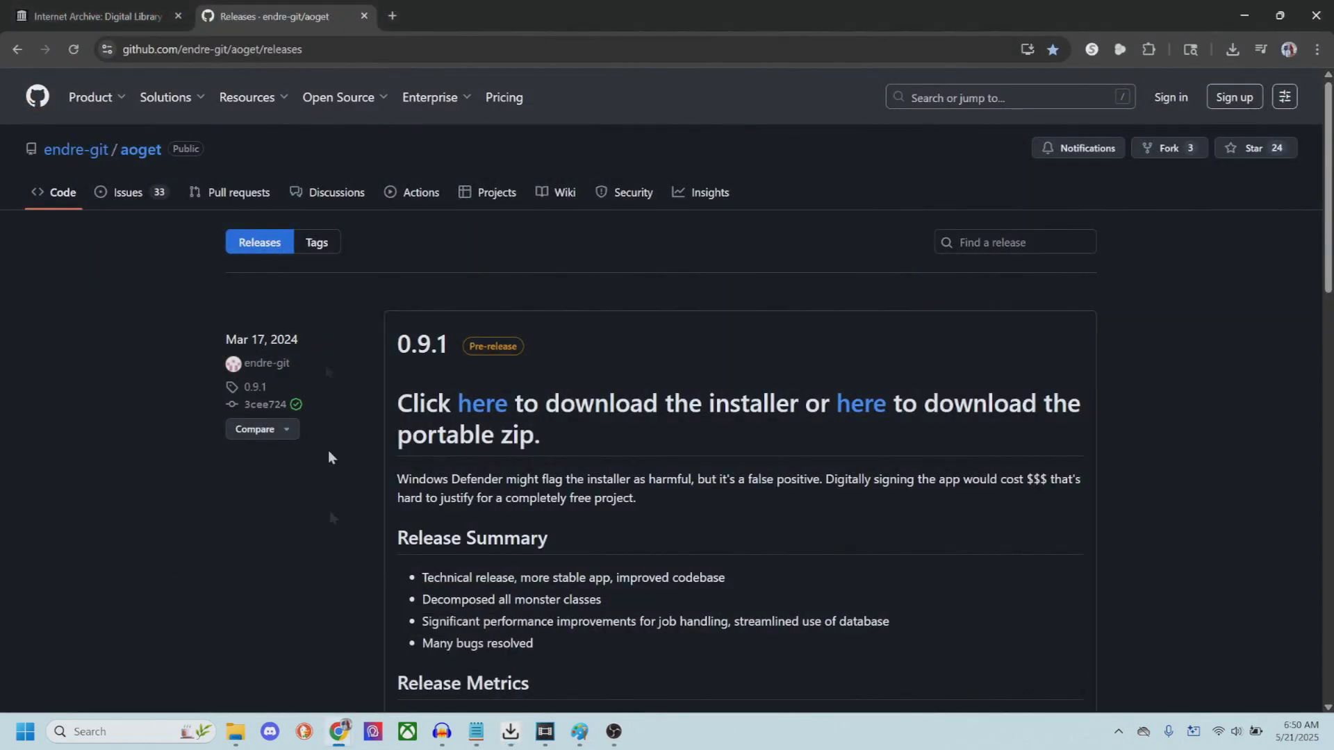
pyautogui.click(98, 16)
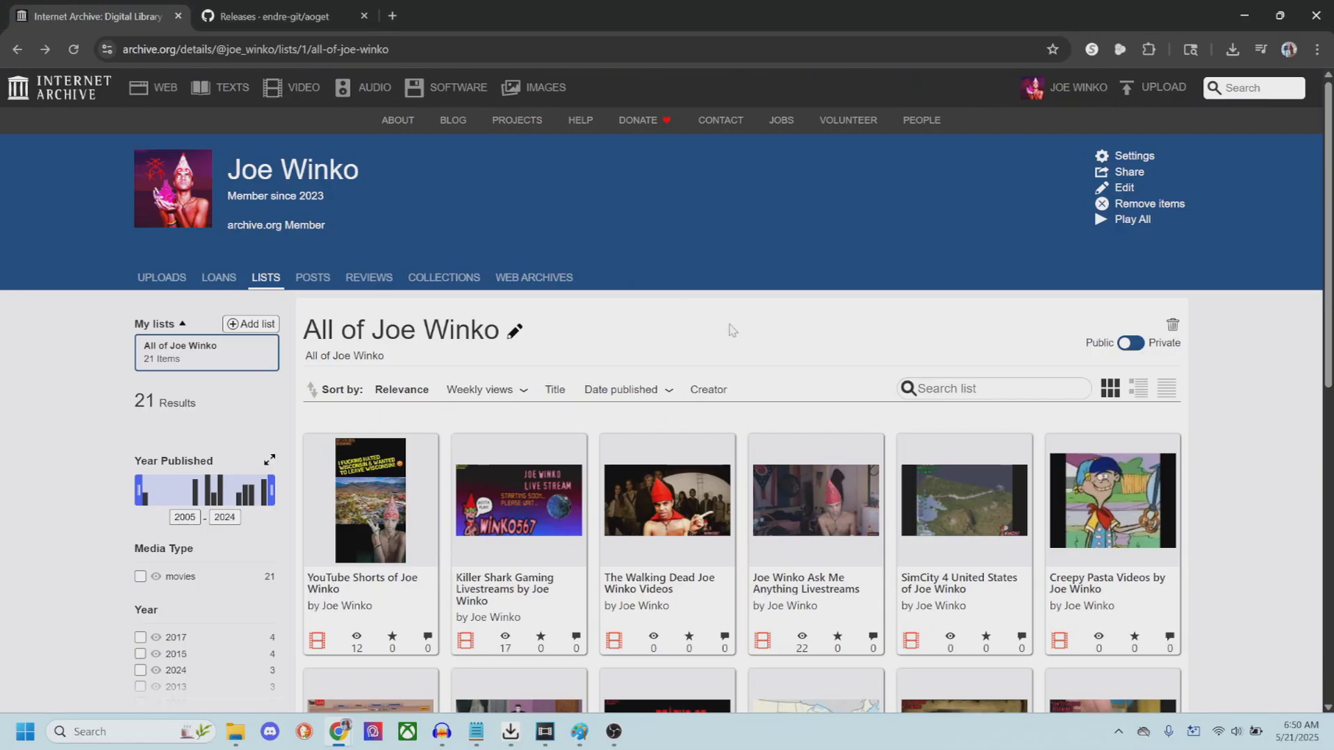
pyautogui.scroll(-2, 732, 331)
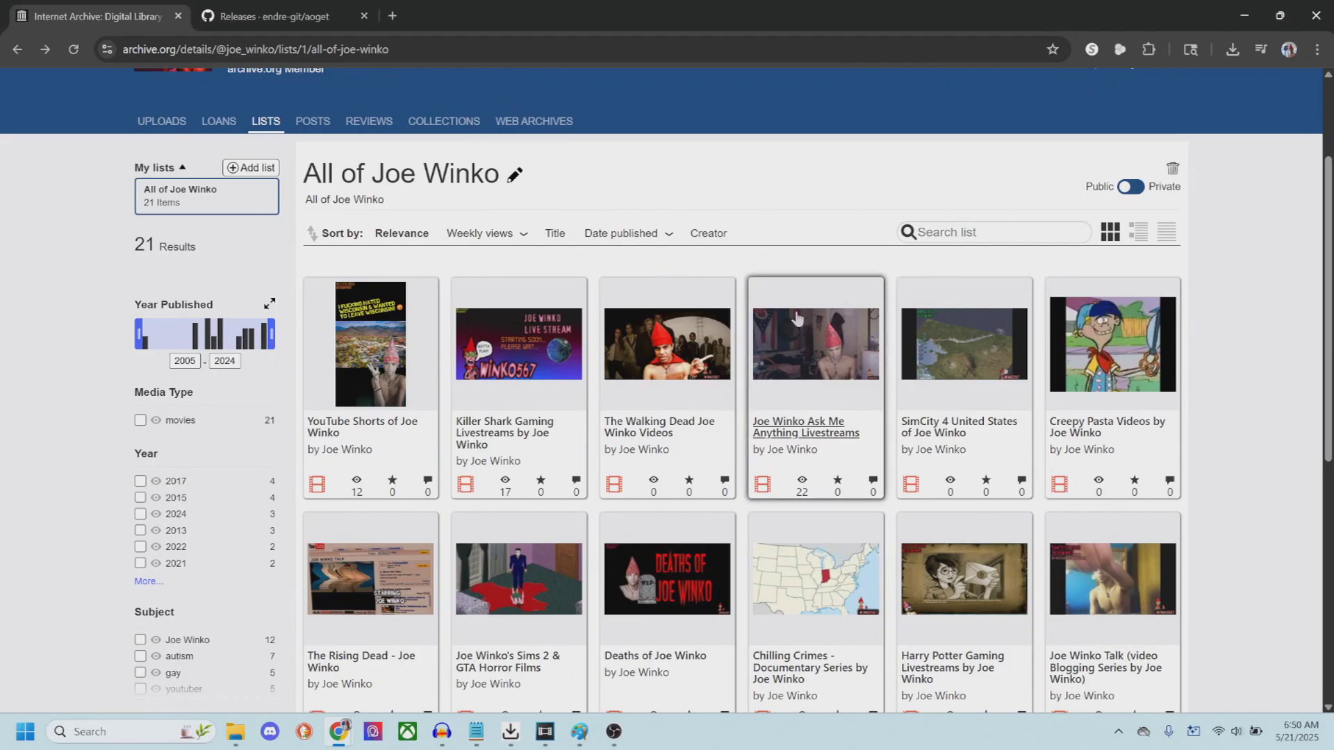
pyautogui.scroll(-6, 806, 431)
pyautogui.scroll(4, 801, 511)
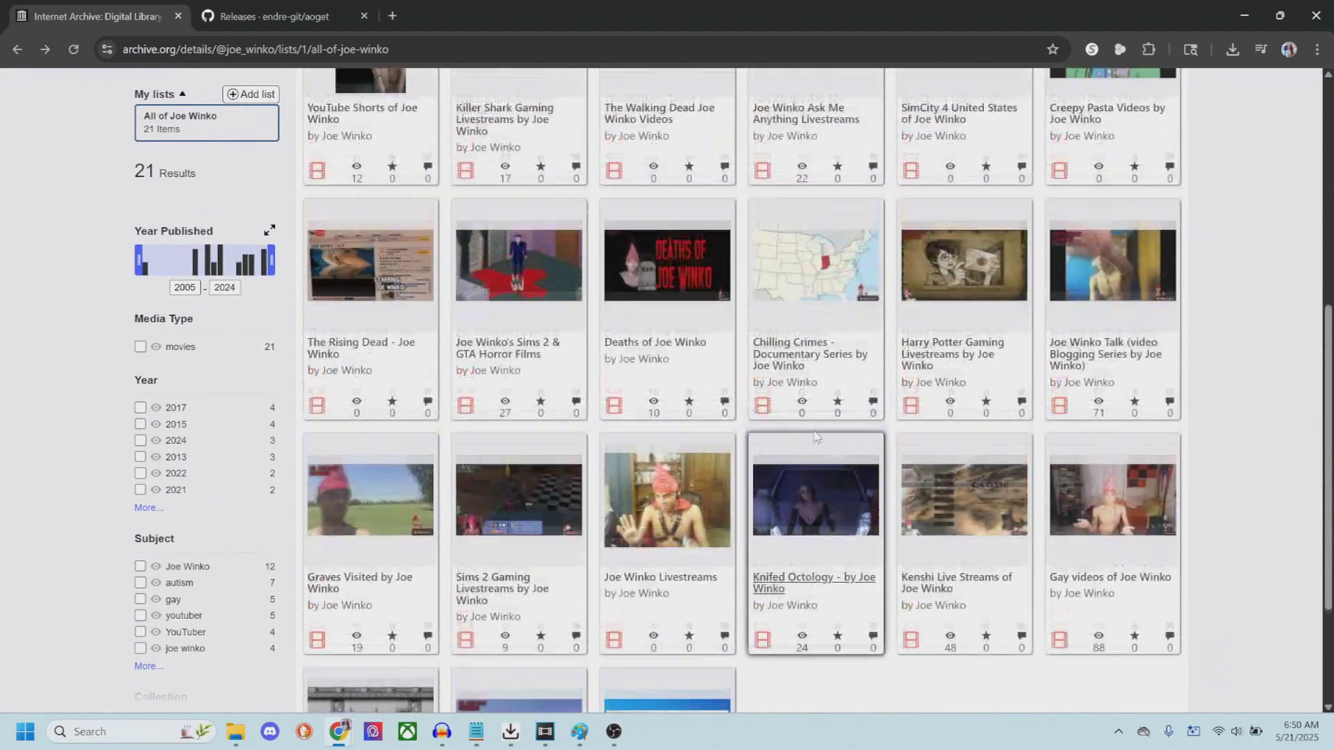
pyautogui.scroll(2, 704, 241)
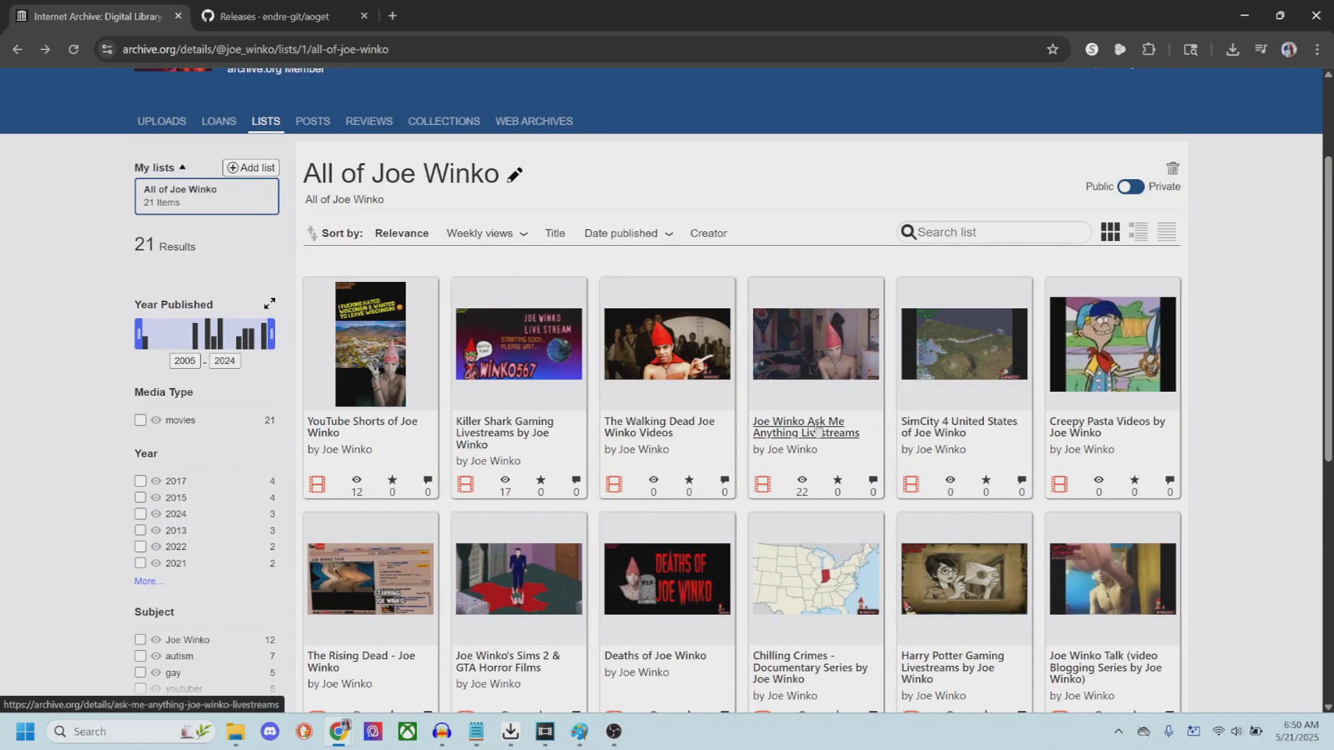
pyautogui.moveTo(661, 432)
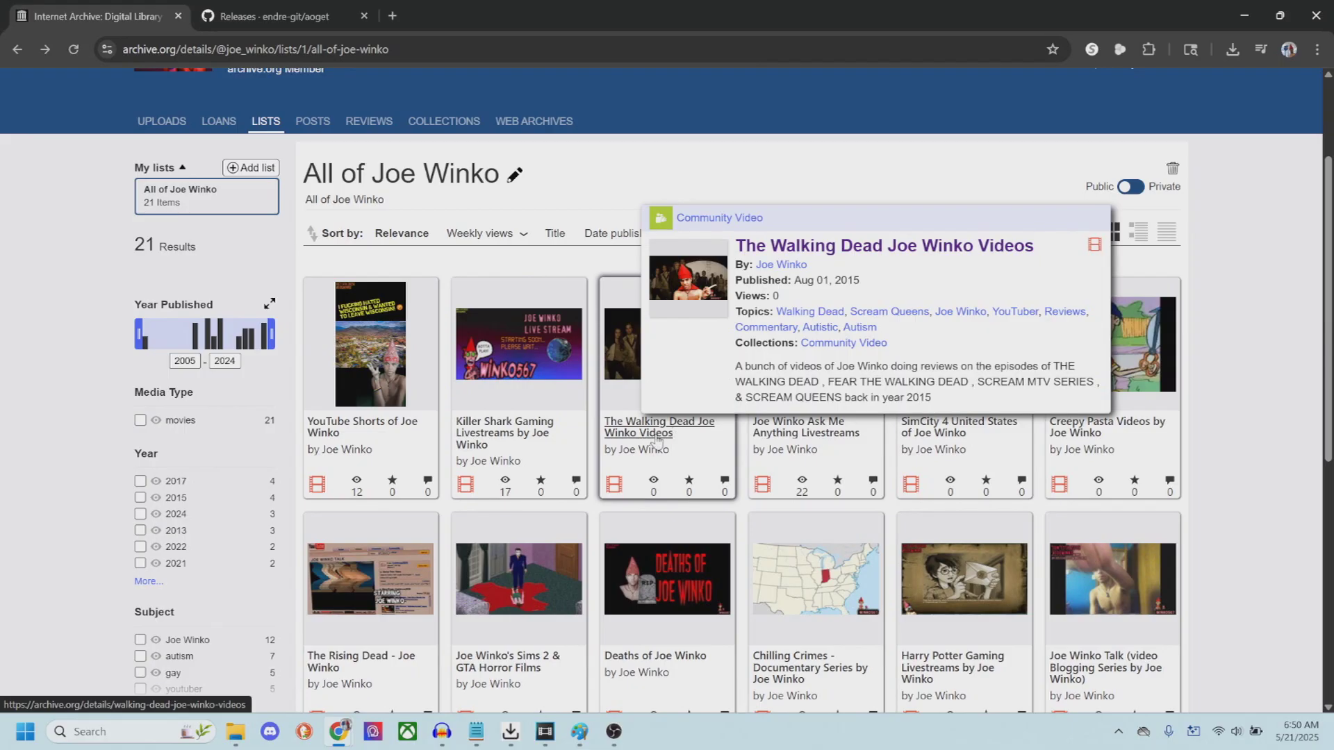
pyautogui.click(657, 434)
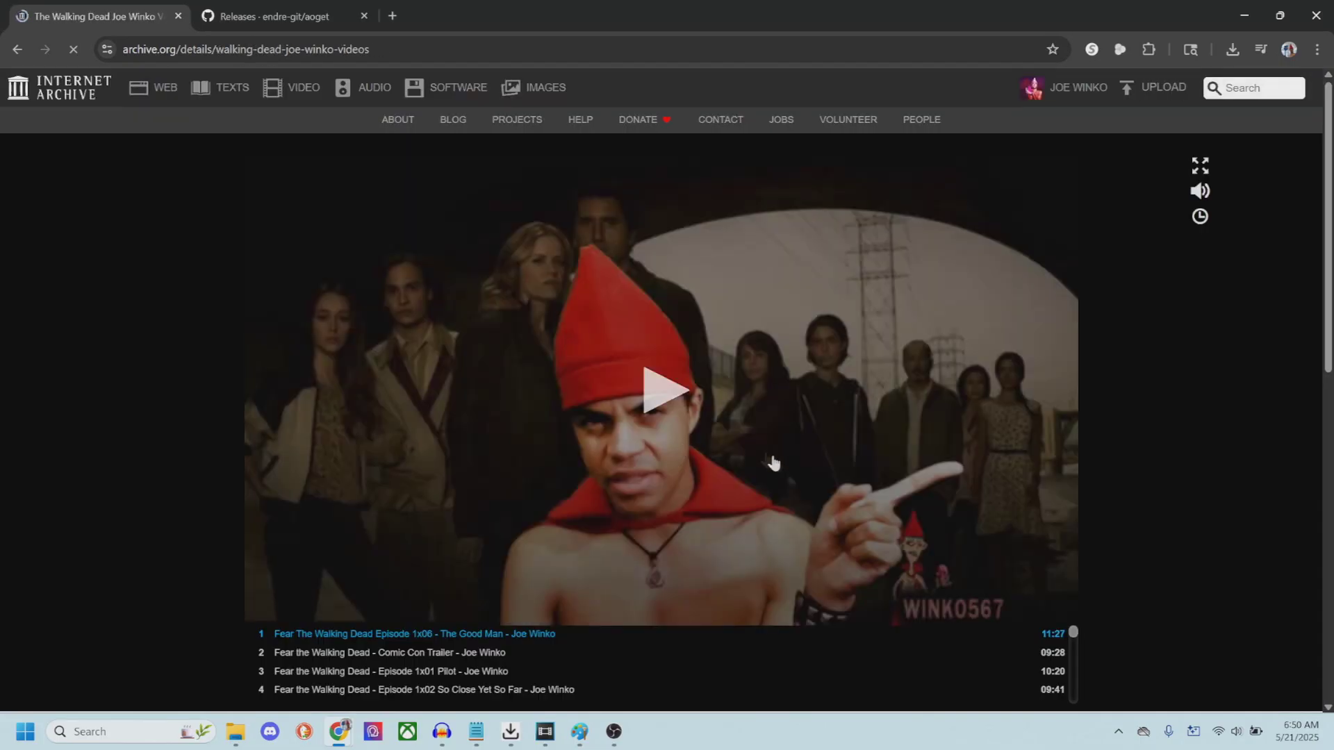
# - Expand the MPEG4 files in the Walking Dead item's download options and open the listing that shows all files
pyautogui.scroll(-3, 774, 464)
pyautogui.scroll(-10, 758, 506)
pyautogui.scroll(5, 756, 510)
pyautogui.scroll(-8, 757, 514)
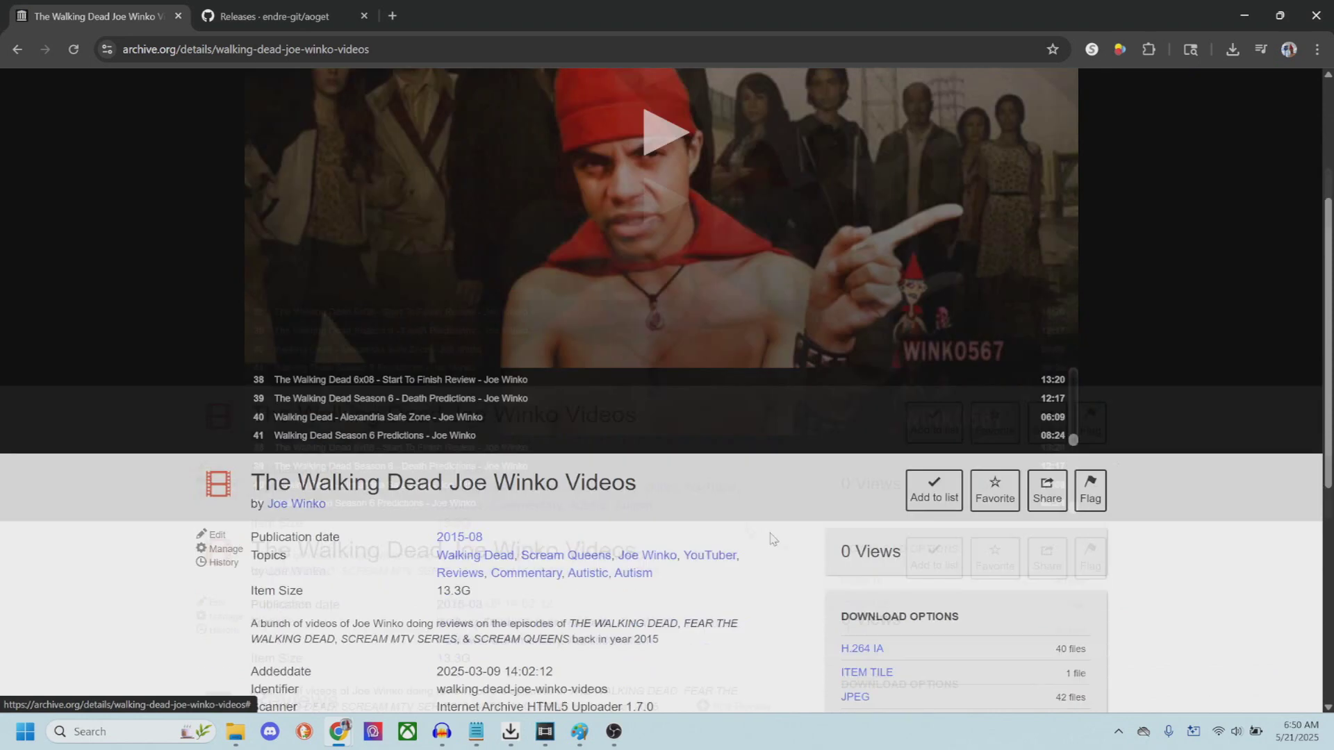
pyautogui.scroll(-4, 773, 538)
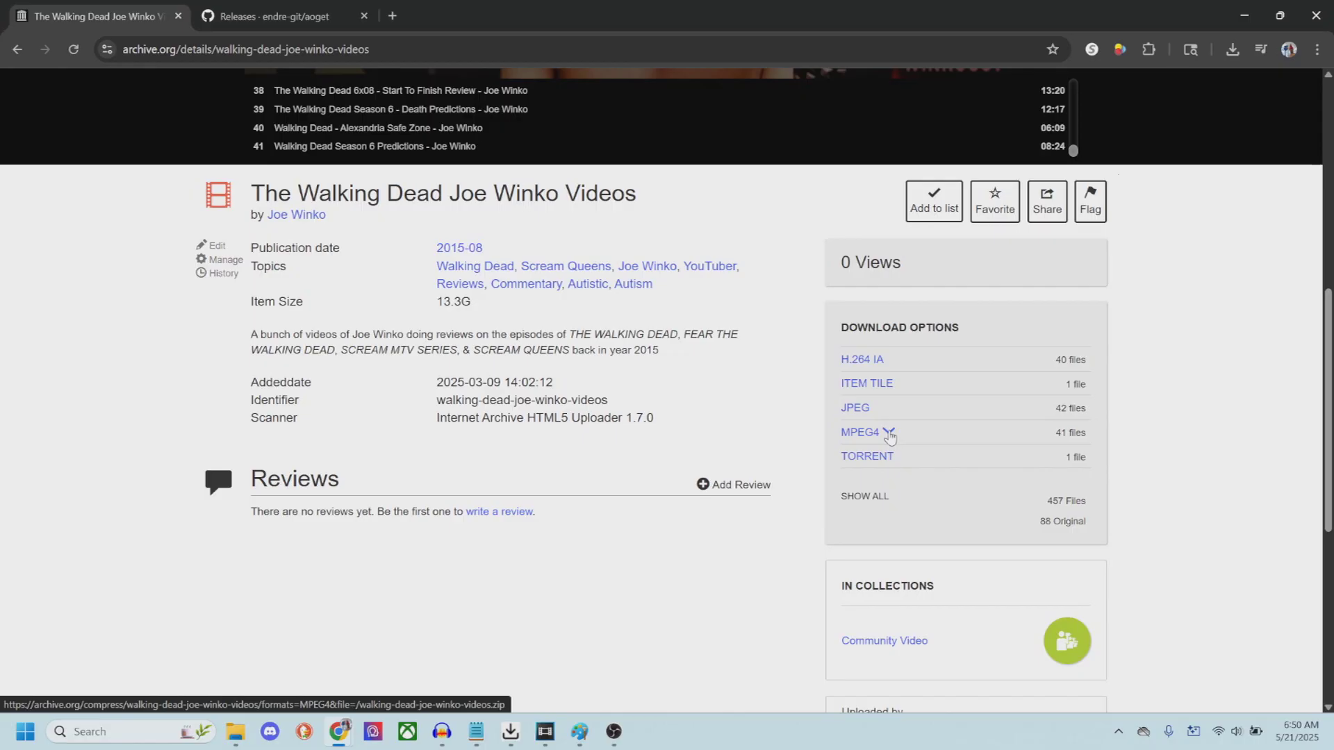
pyautogui.click(890, 434)
pyautogui.scroll(-5, 894, 436)
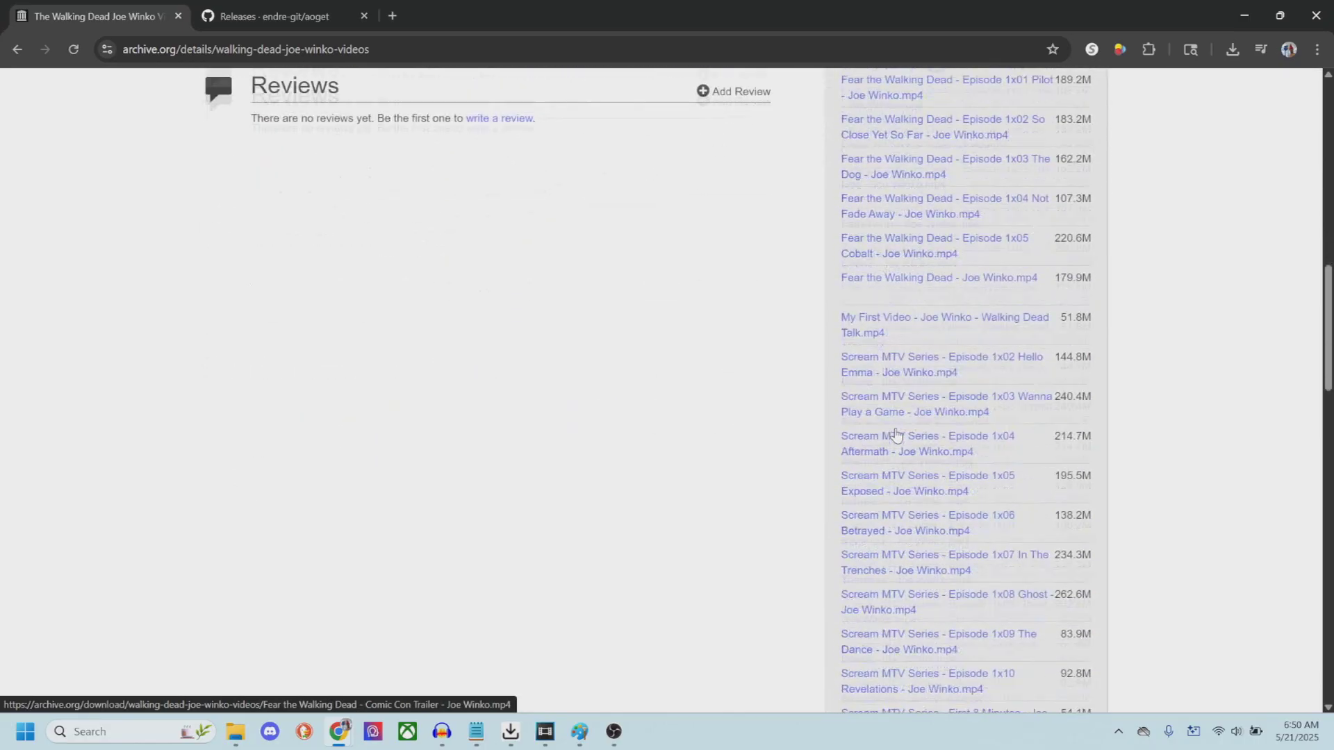
pyautogui.scroll(-14, 896, 435)
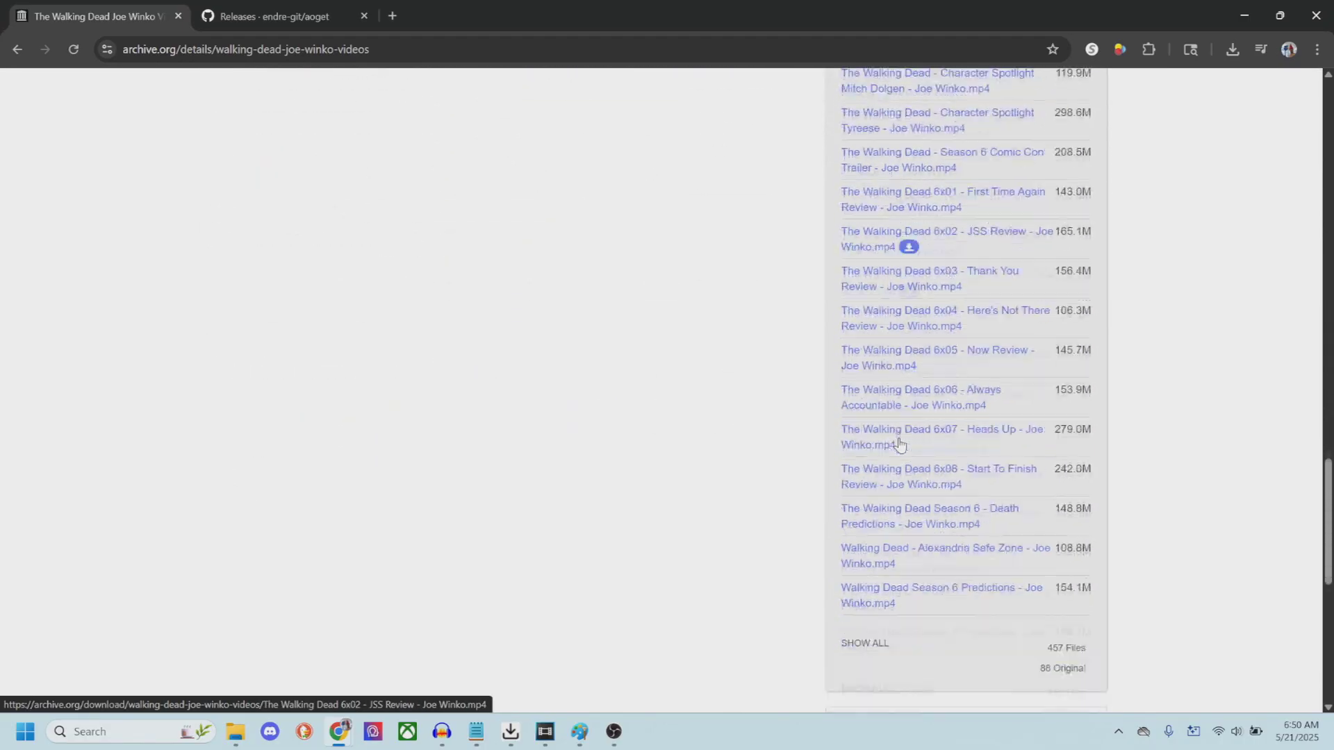
pyautogui.scroll(-3, 898, 443)
pyautogui.click(860, 396)
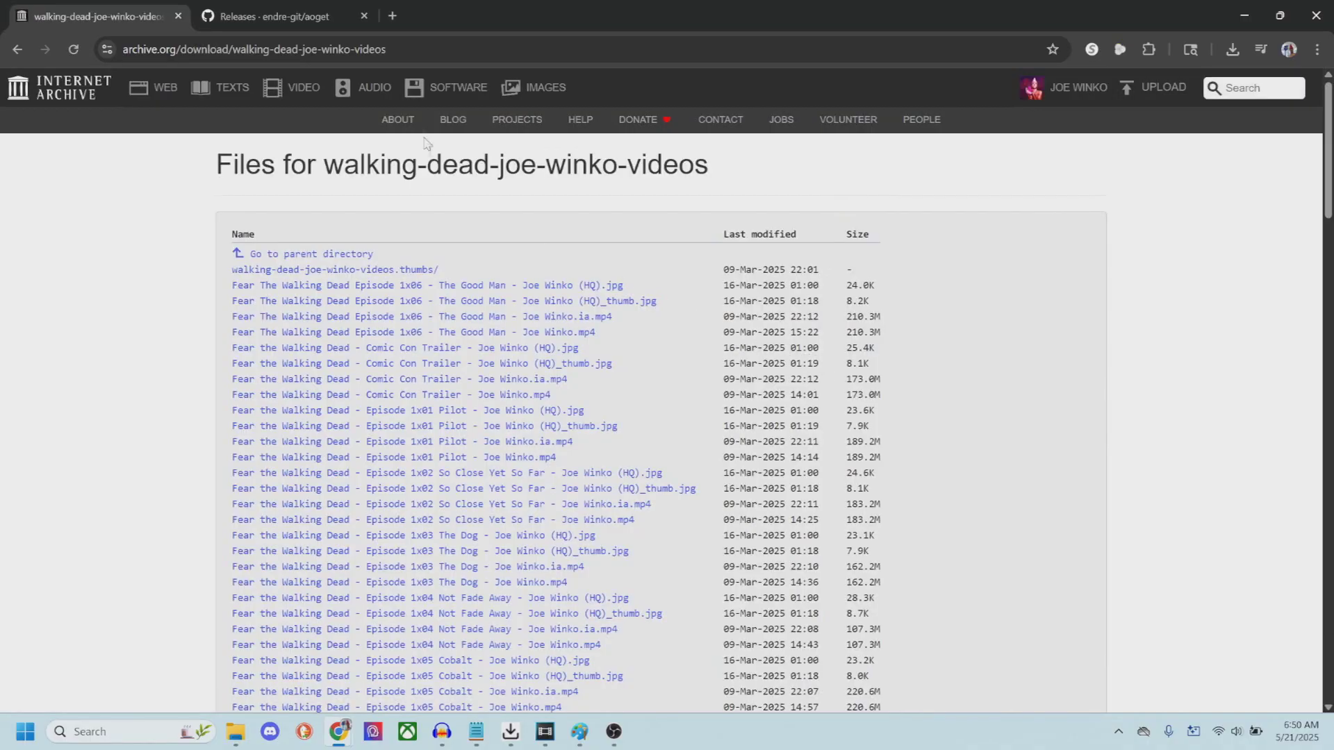
# - Copy the web address of the Walking Dead item's file listing page
pyautogui.click(409, 49)
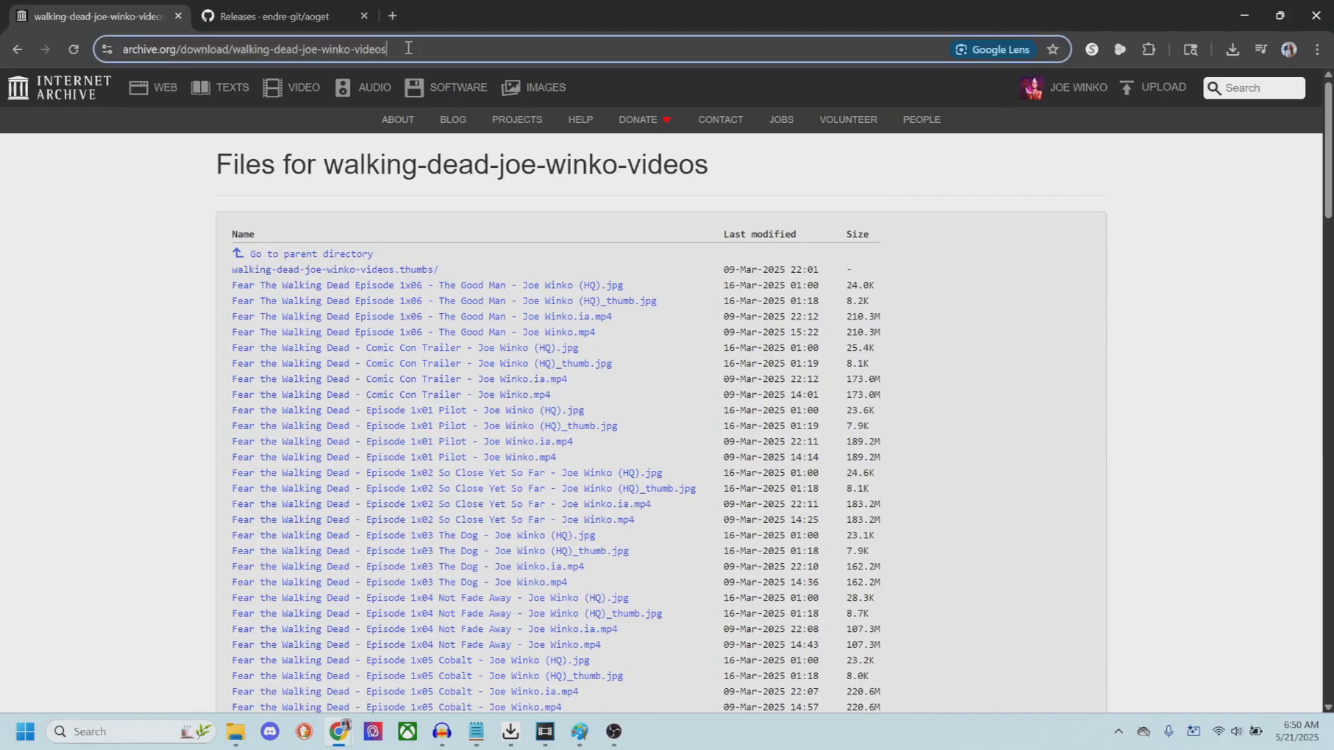
pyautogui.rightClick(408, 50)
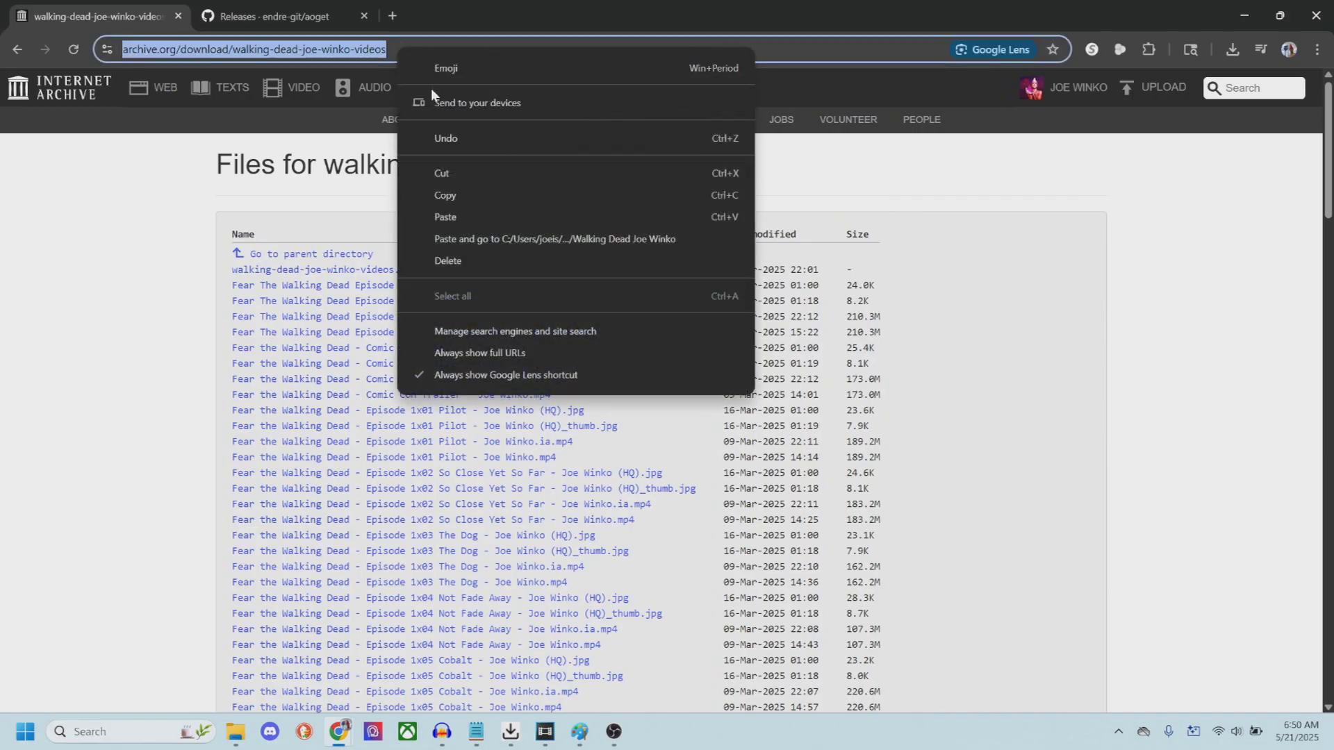
pyautogui.click(435, 196)
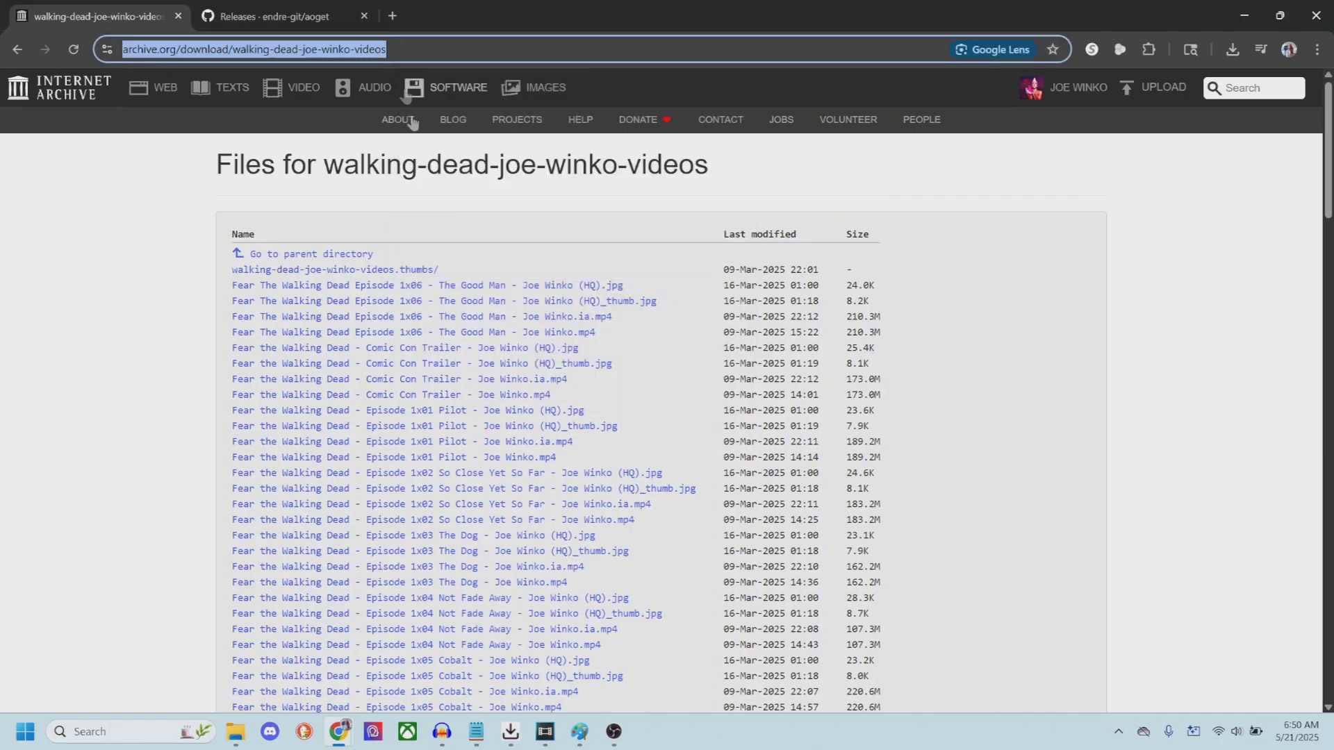
pyautogui.rightClick(410, 50)
pyautogui.click(464, 199)
pyautogui.rightClick(410, 50)
pyautogui.click(481, 190)
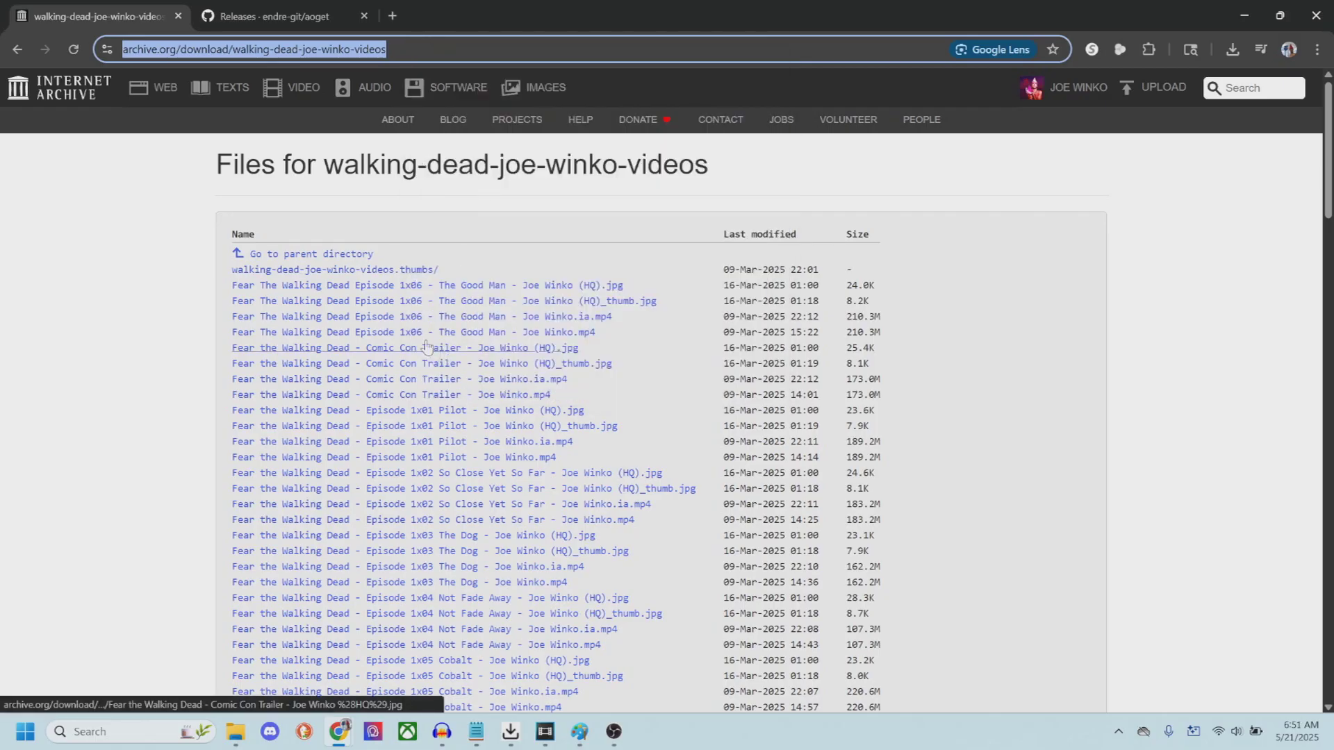
# - Switch to AOGet, create a new job and fetch all links from the copied Internet Archive listing address
pyautogui.moveTo(529, 640)
pyautogui.mouseDown()
pyautogui.moveTo(510, 731)
pyautogui.moveTo(533, 660)
pyautogui.mouseUp()
pyautogui.moveTo(436, 350); pyautogui.dragTo(275, 162)
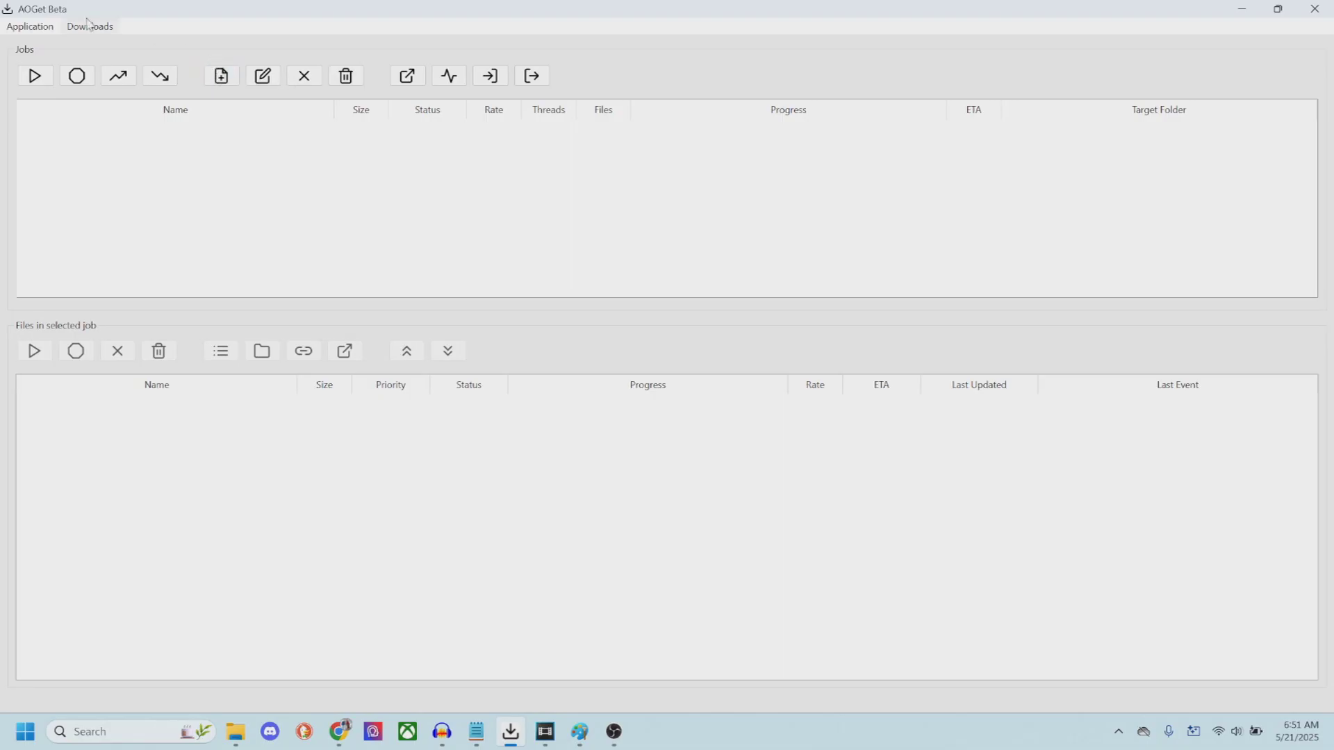
pyautogui.click(222, 76)
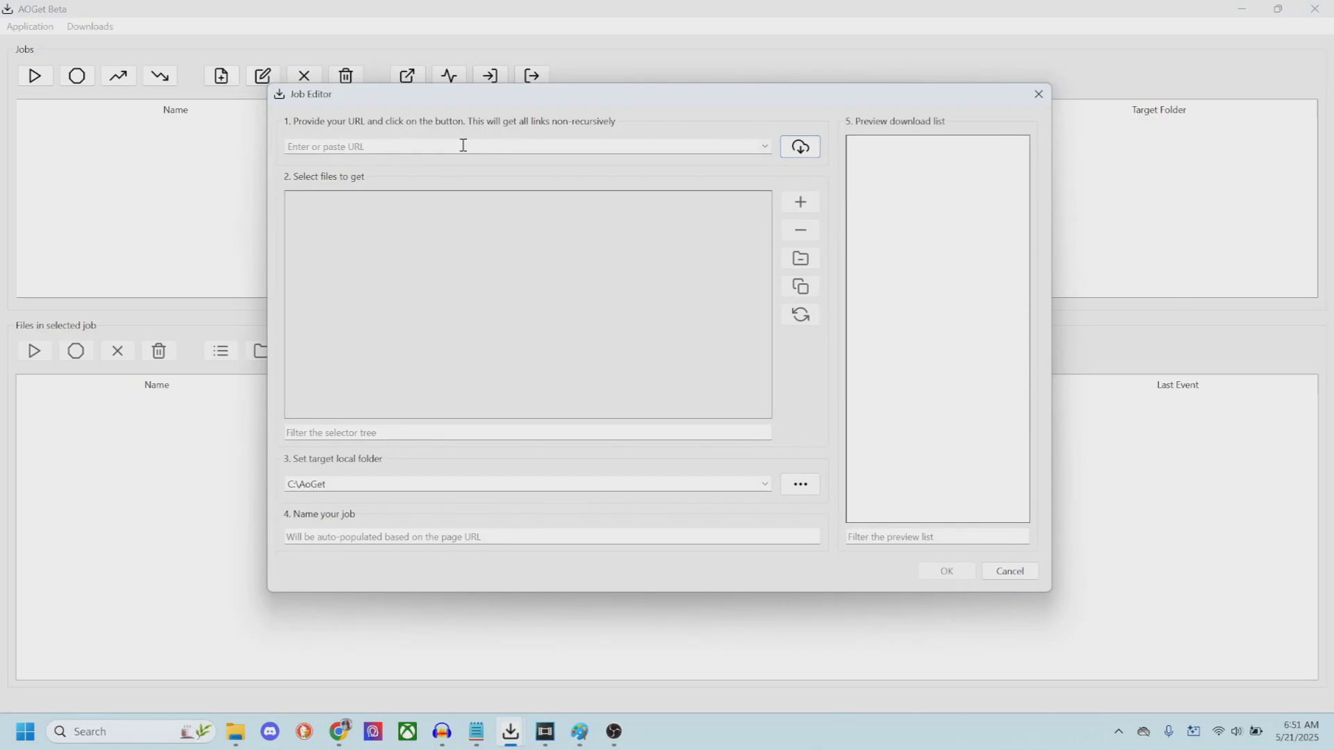
pyautogui.click(488, 148)
pyautogui.rightClick(319, 144)
pyautogui.click(391, 232)
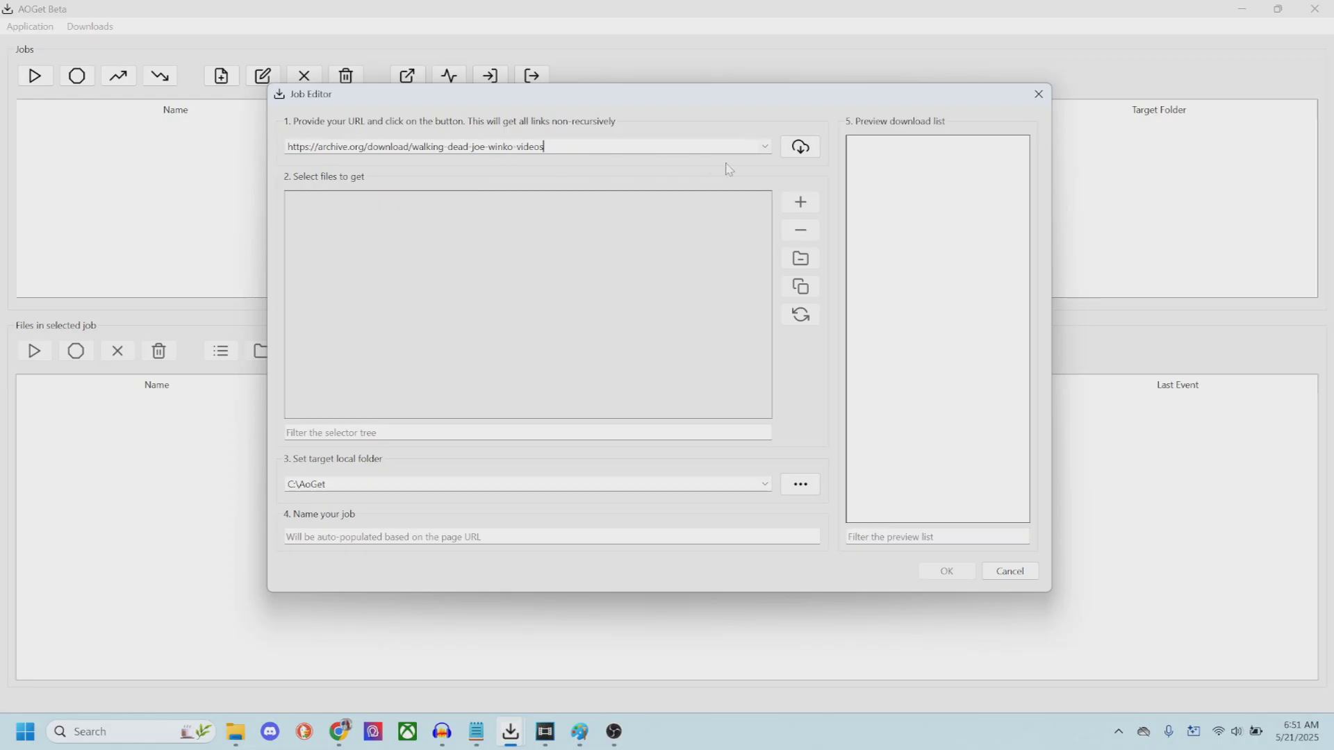
pyautogui.click(806, 147)
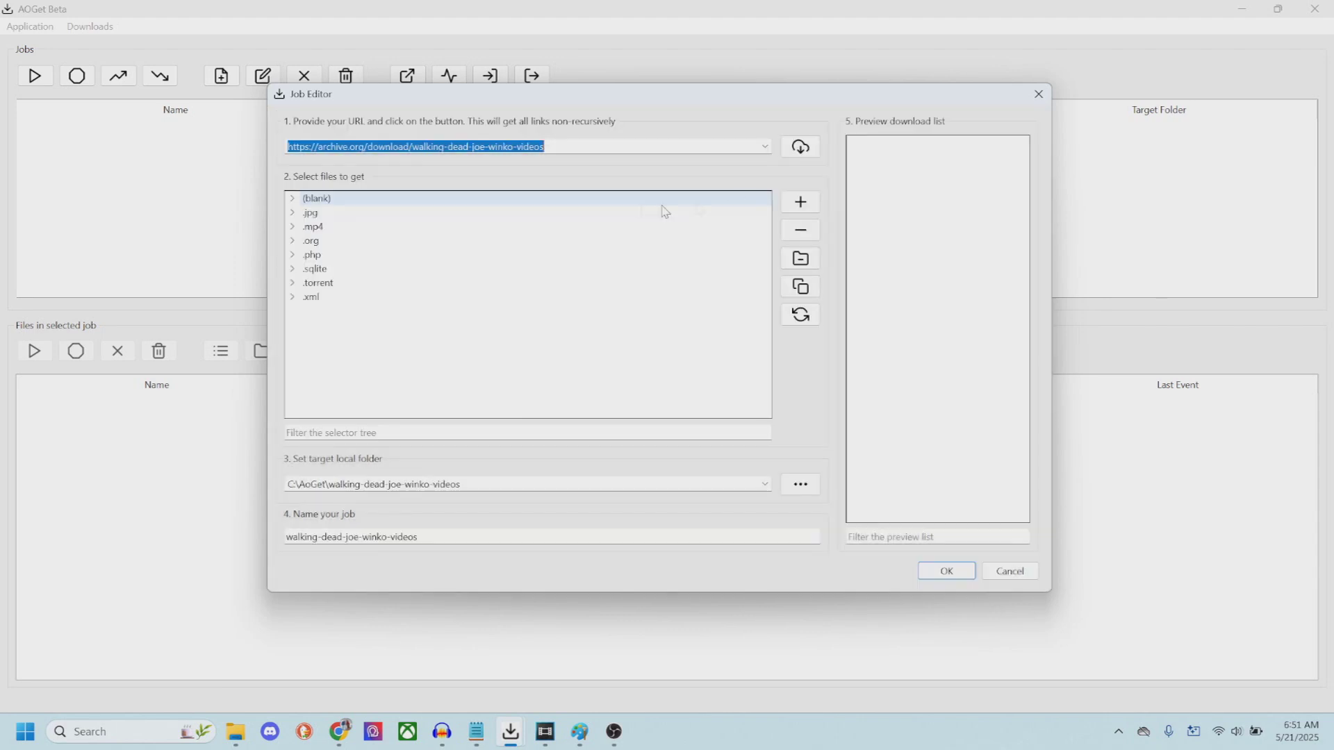
# - Select every file in the .mp4 group of the job and filter the selector tree by ".ia"
pyautogui.doubleClick(309, 228)
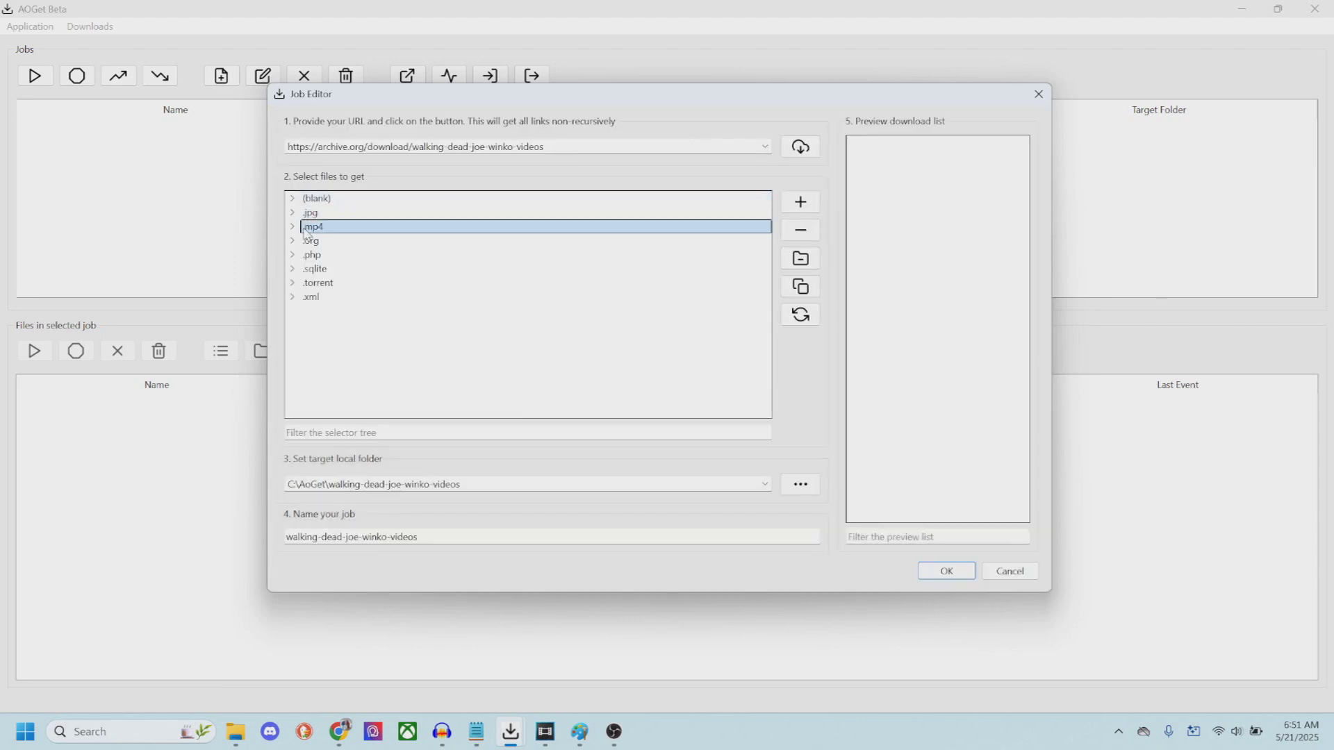
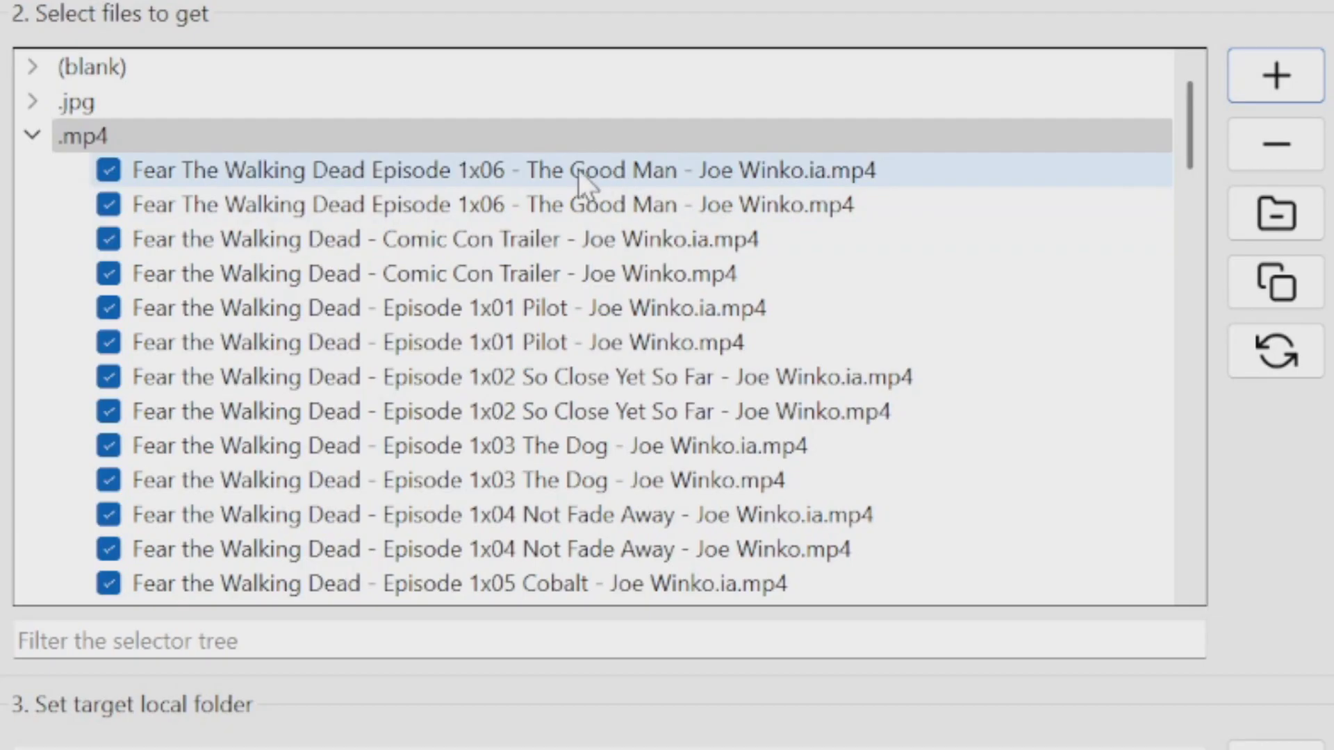
pyautogui.press('Tab')
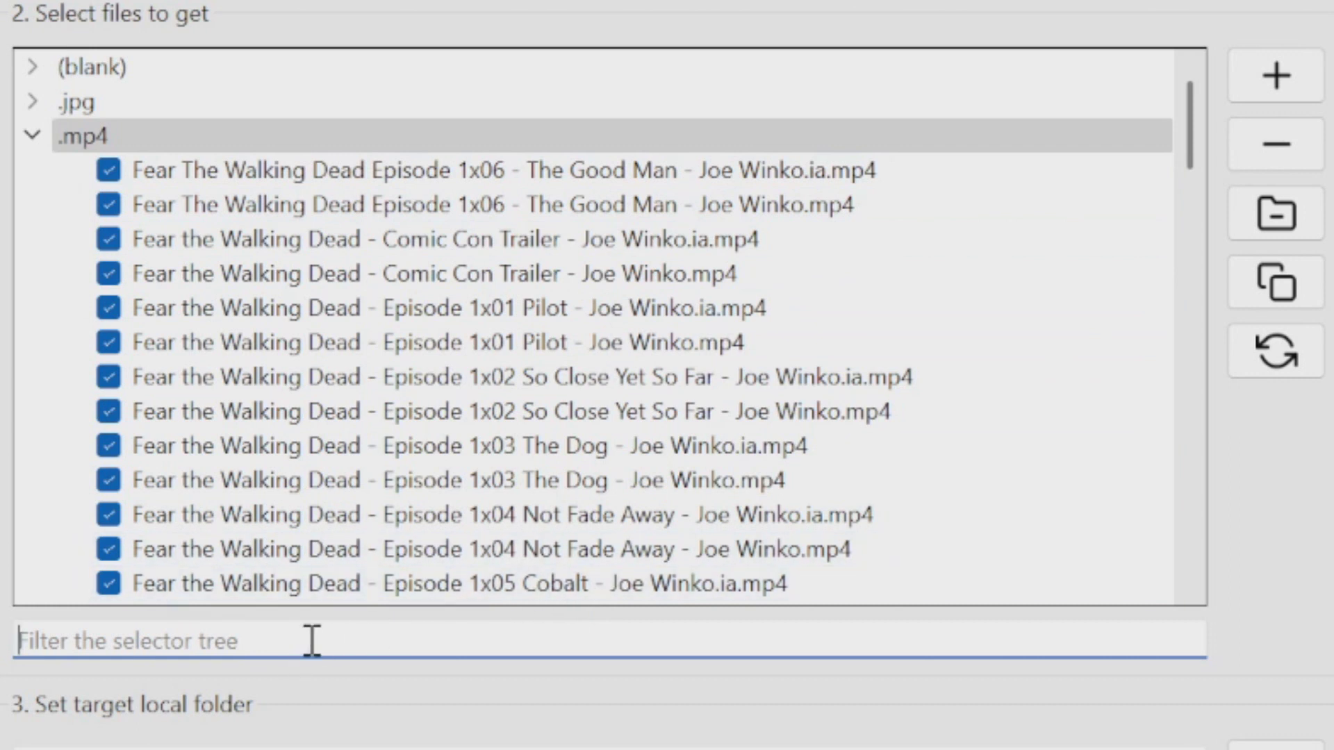
pyautogui.write('.')
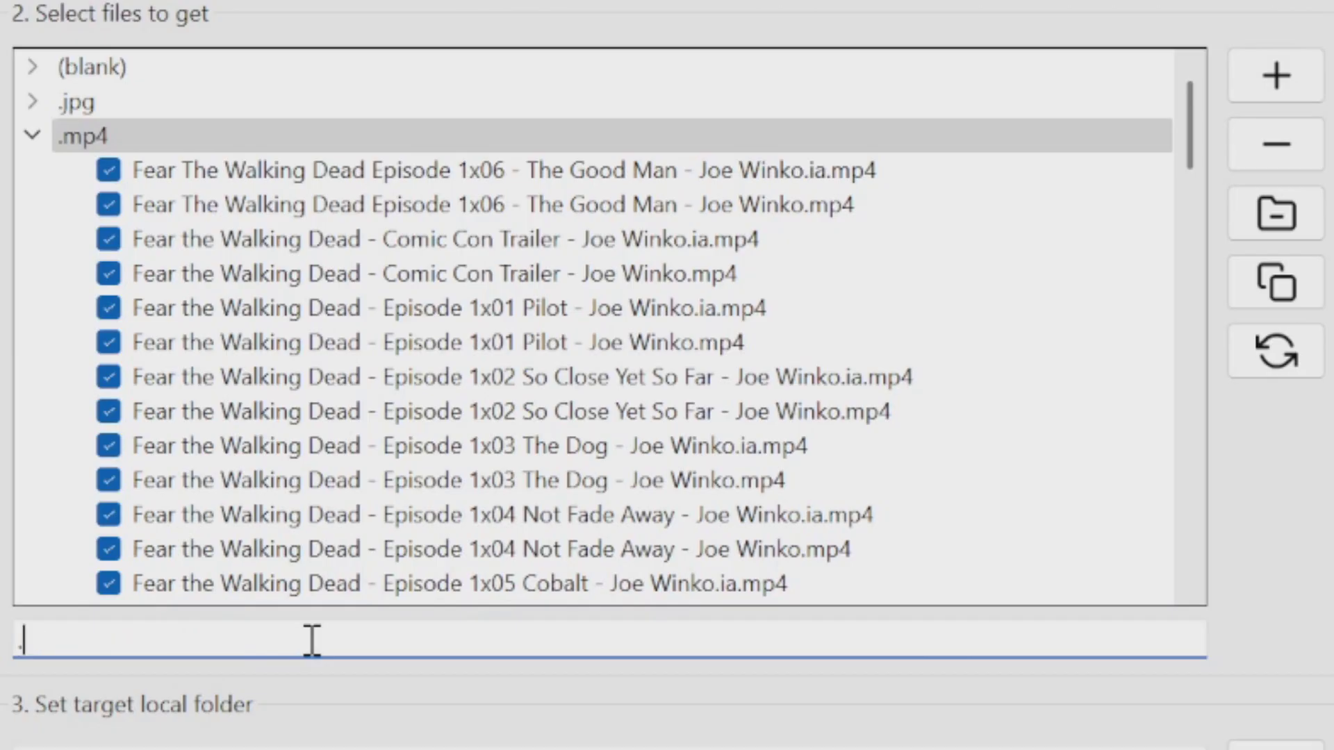
pyautogui.write('ia')
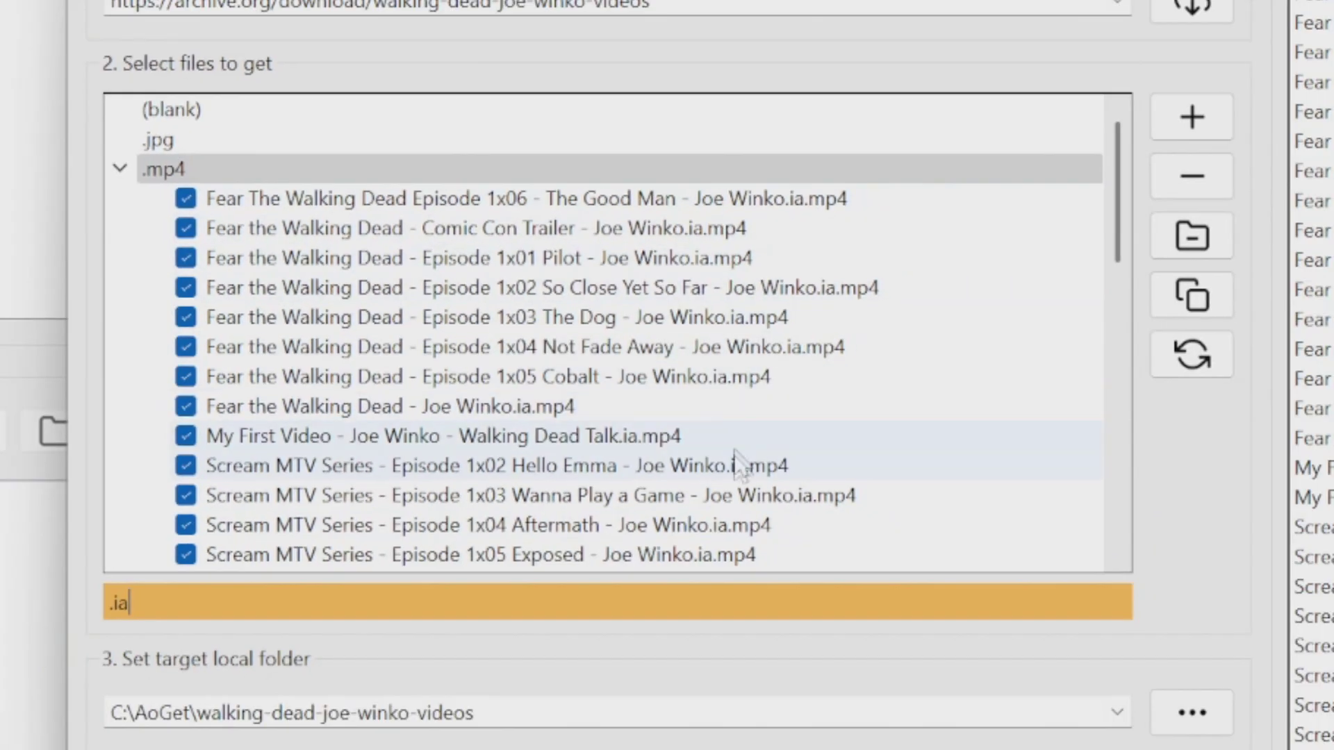
# - Deselect all the filtered .ia.mp4 files in the .mp4 group and clear the selector tree filter
pyautogui.scroll(-1, 738, 451)
pyautogui.scroll(-8, 733, 460)
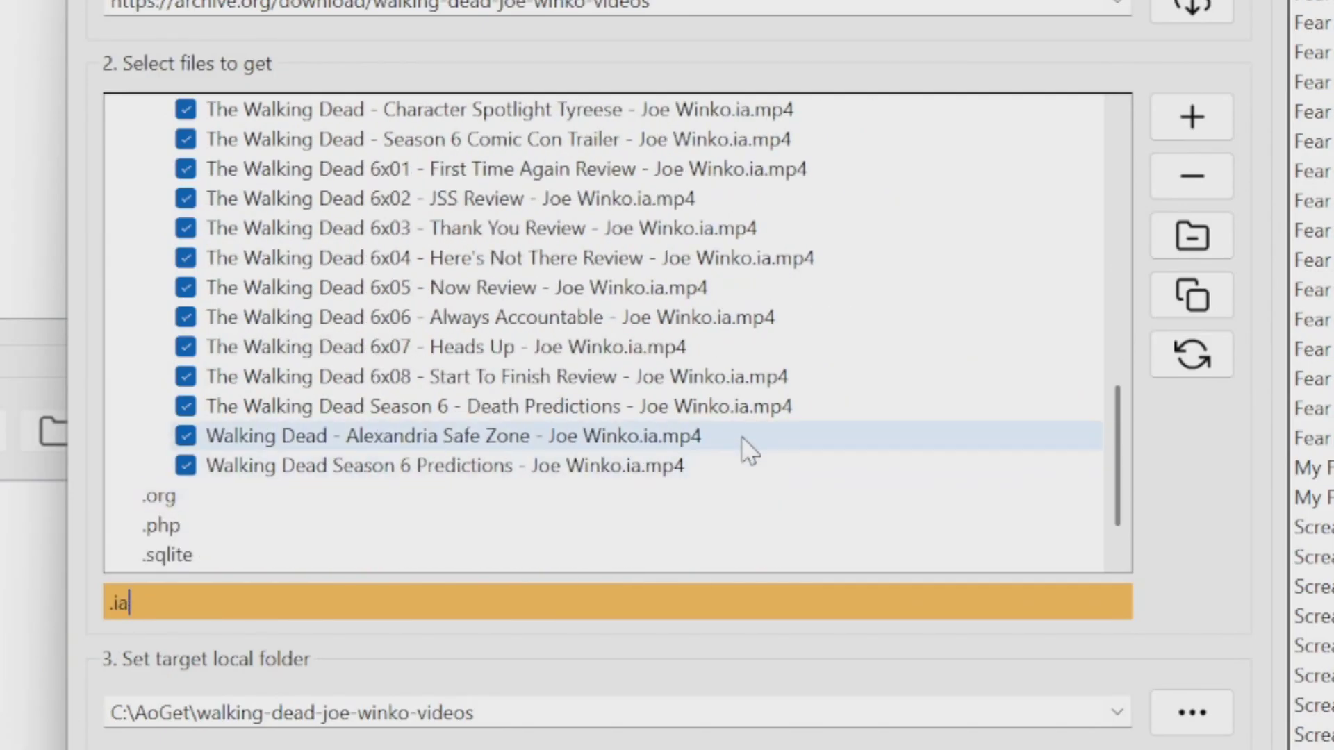
pyautogui.scroll(4, 745, 453)
pyautogui.scroll(1, 768, 373)
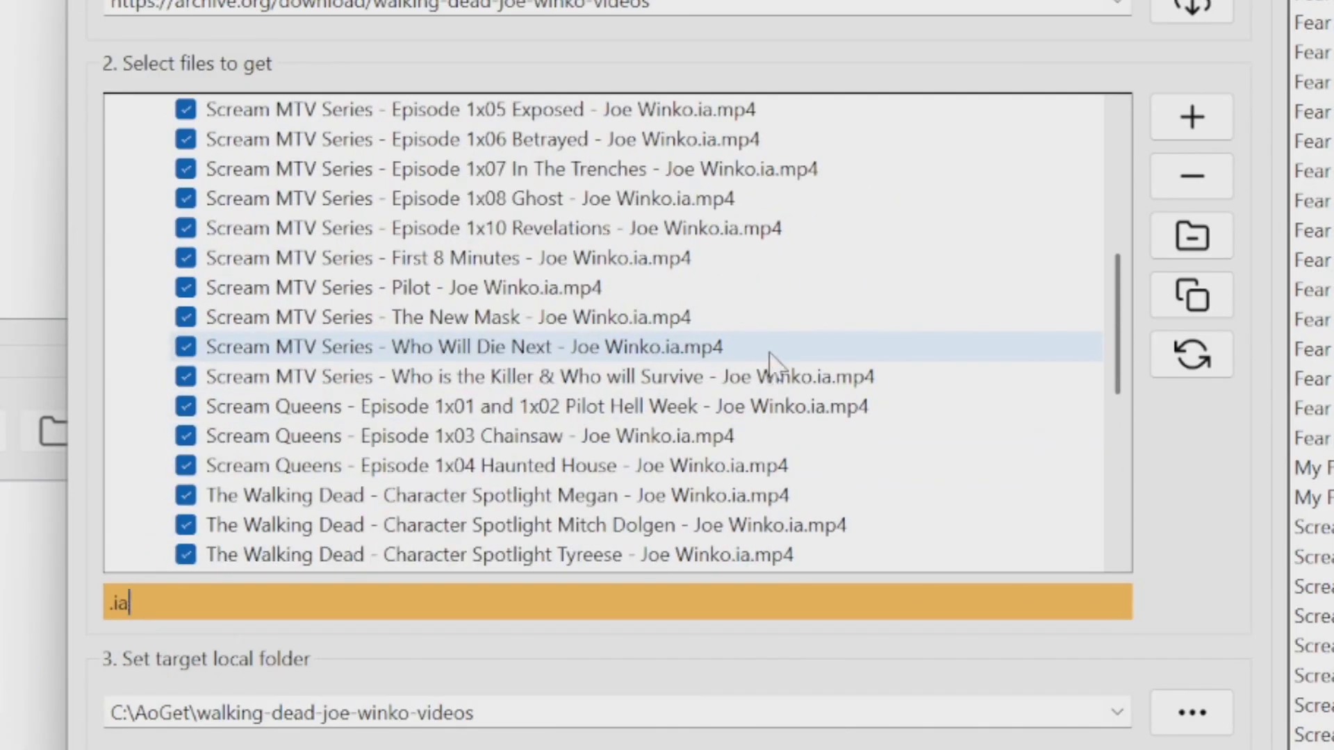
pyautogui.scroll(5, 775, 348)
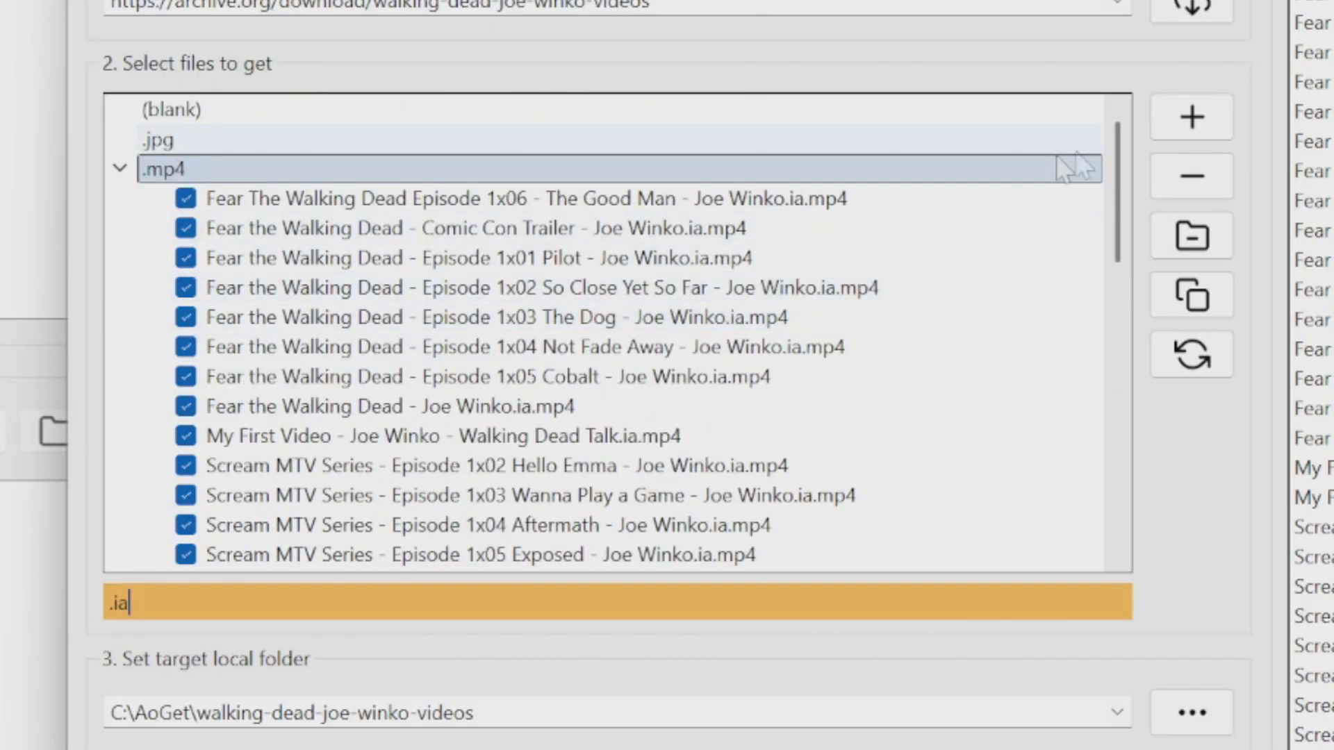
pyautogui.click(1199, 172)
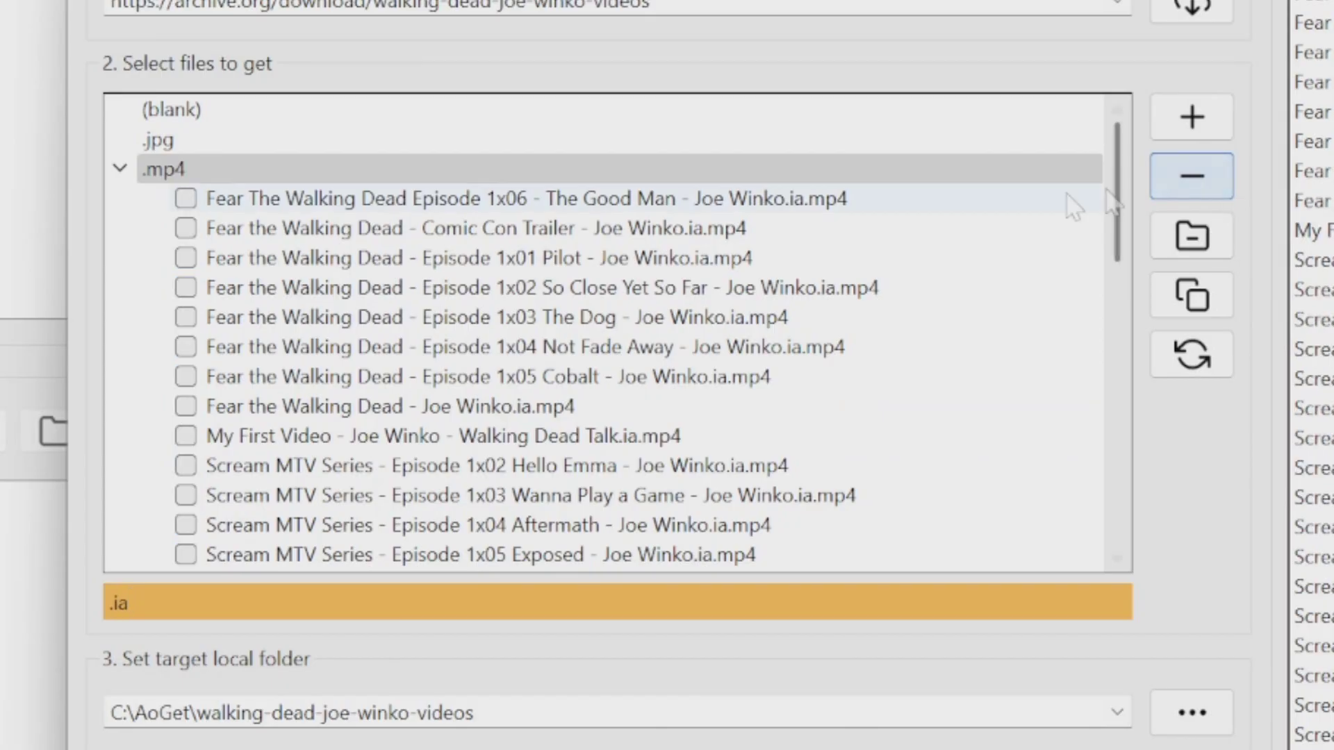
pyautogui.moveTo(152, 604); pyautogui.dragTo(46, 612)
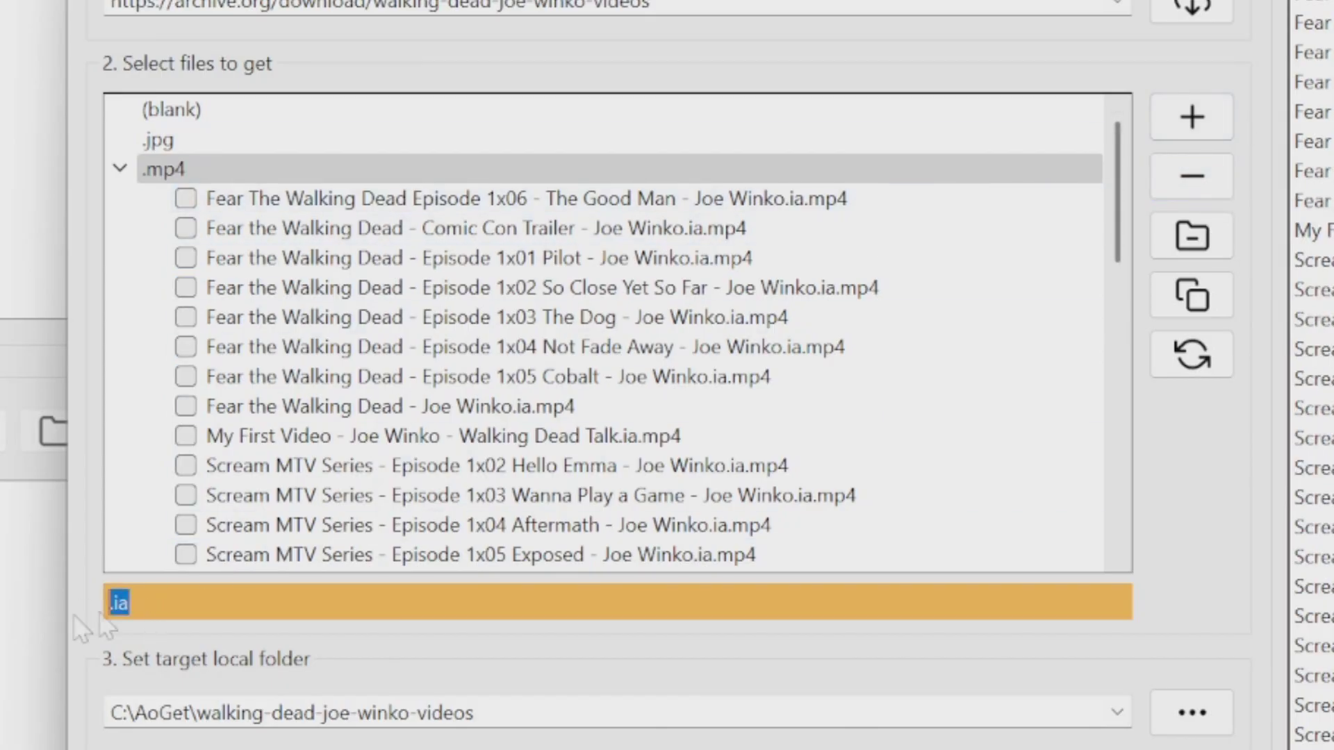
pyautogui.press('BackSpace')
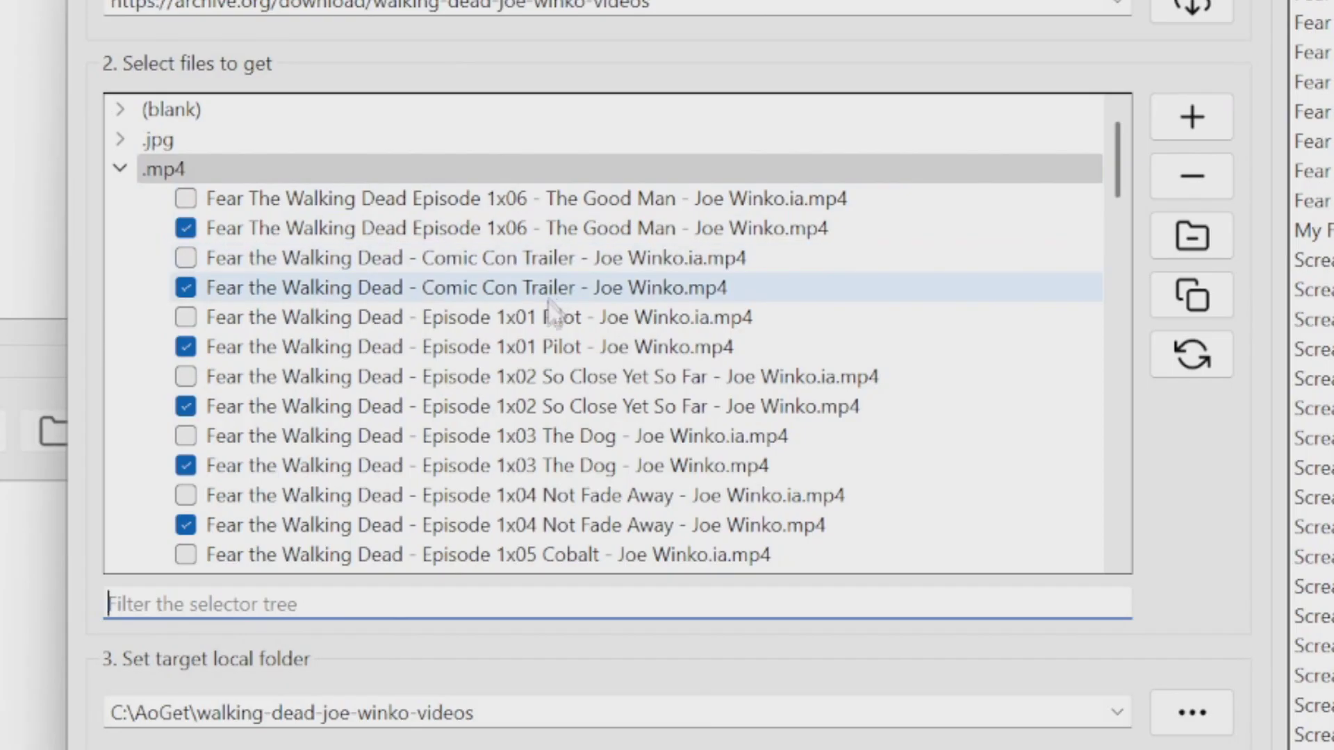
# - Examine the whole .mp4 group to check which video files are ticked for download
pyautogui.scroll(-8, 535, 351)
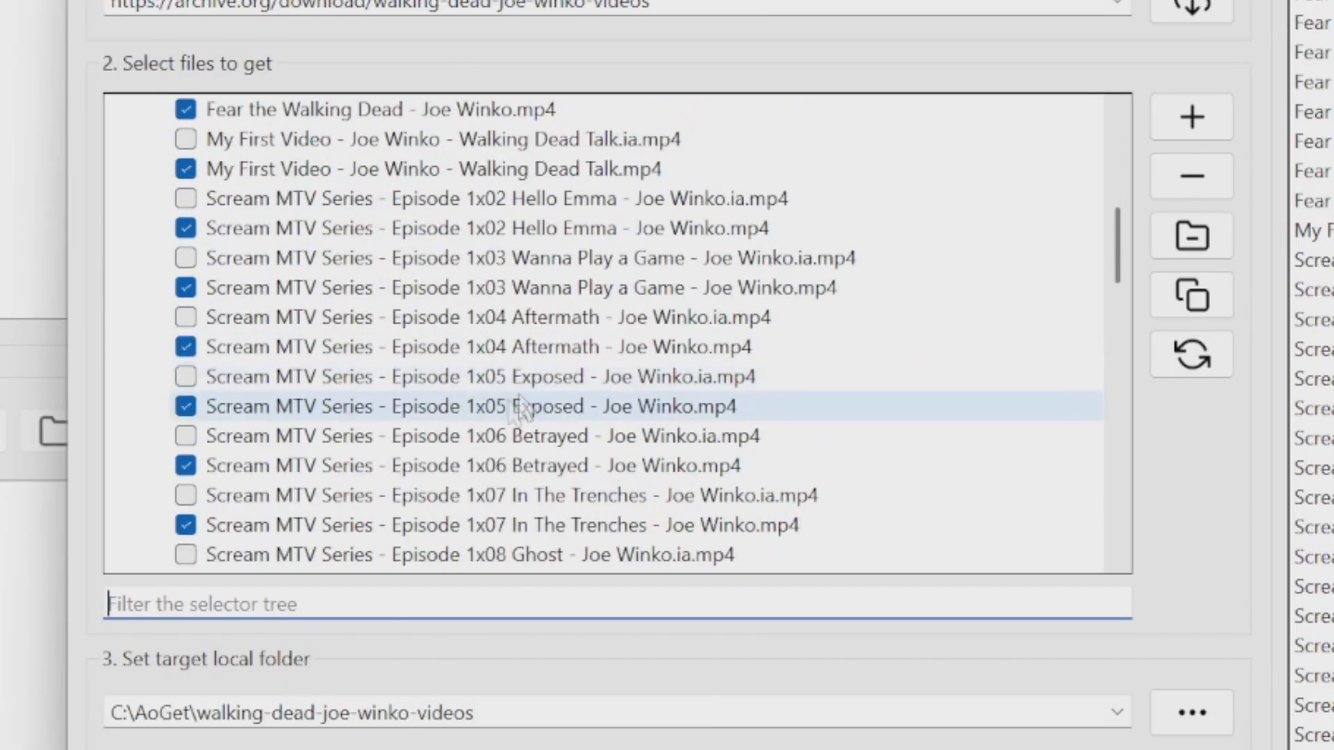
pyautogui.scroll(-2, 496, 422)
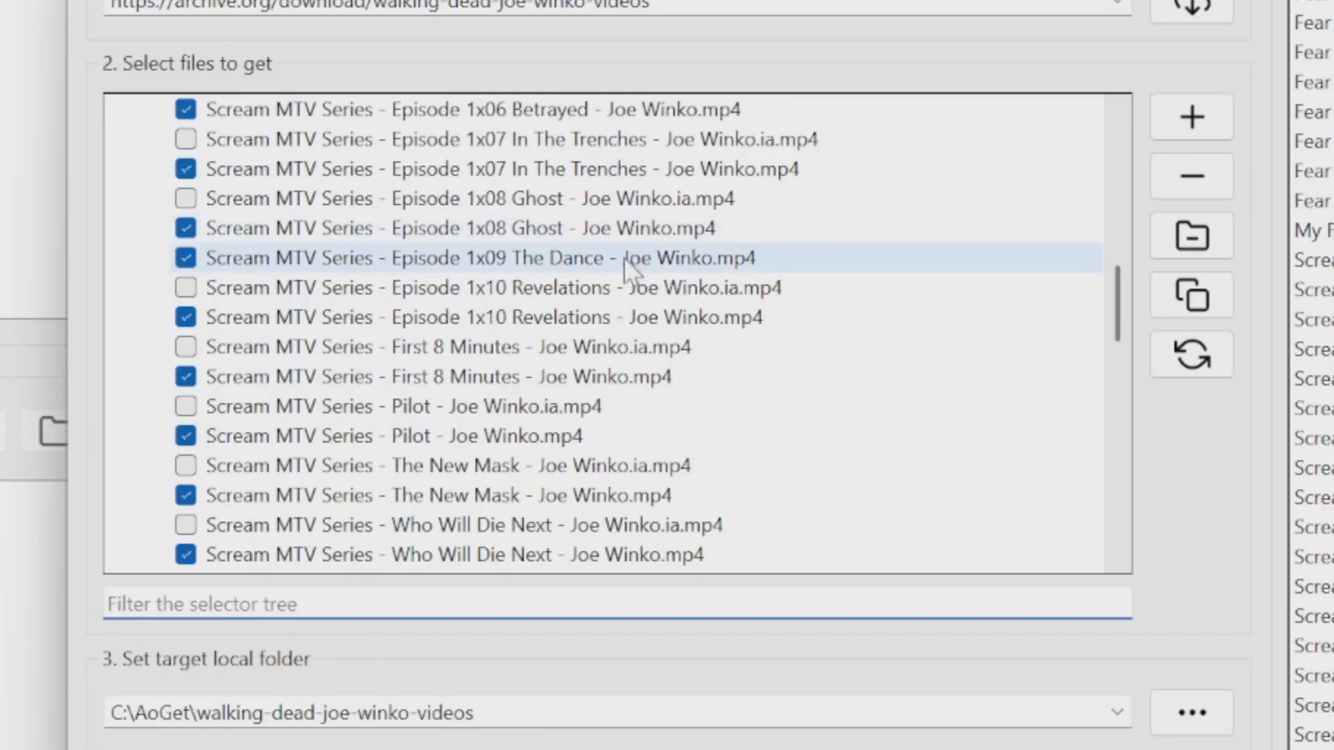
pyautogui.scroll(-6, 610, 411)
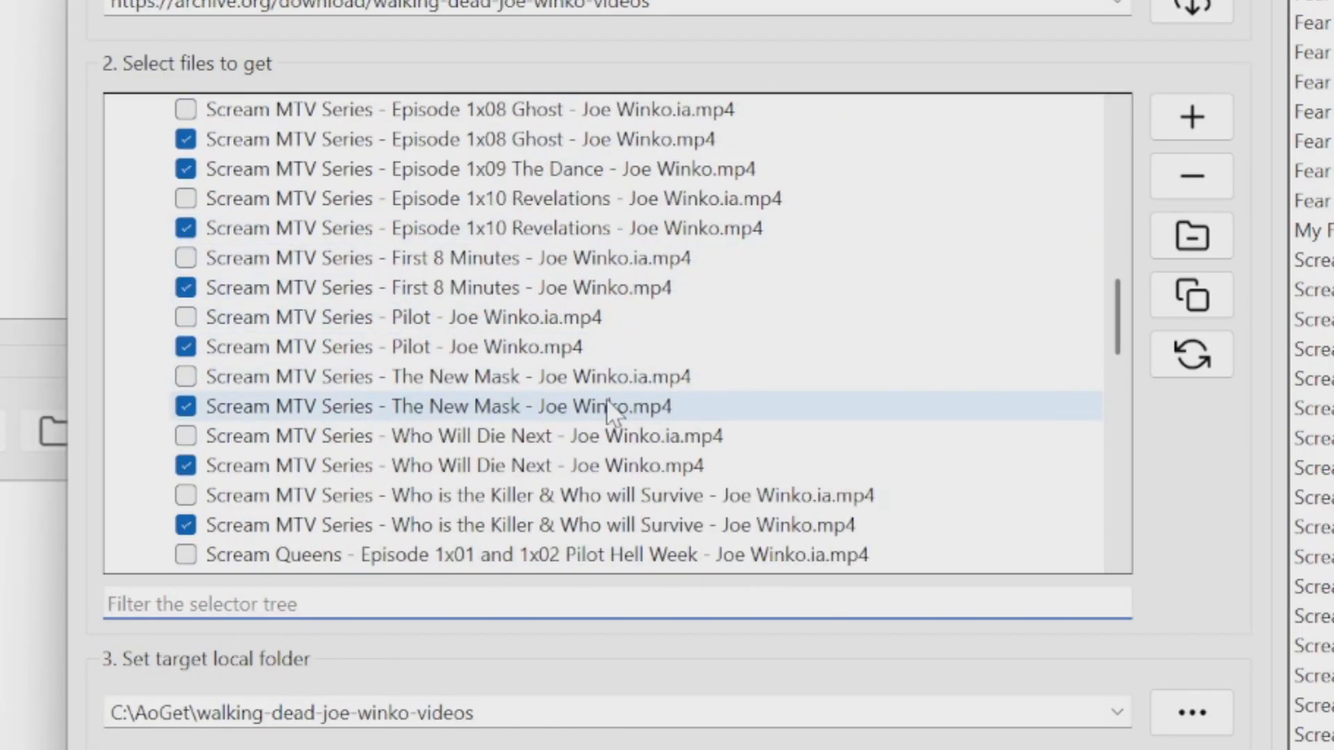
pyautogui.scroll(-8, 606, 406)
pyautogui.scroll(14, 607, 411)
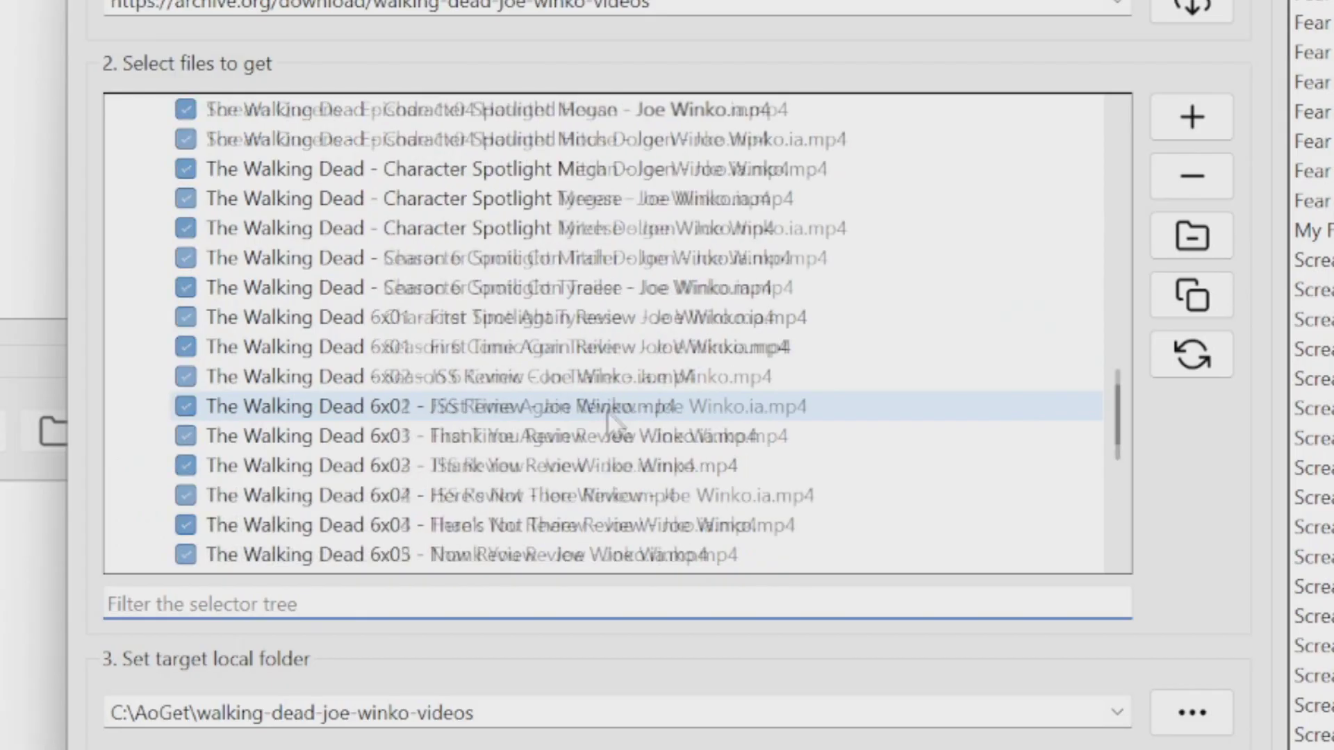
pyautogui.scroll(12, 612, 407)
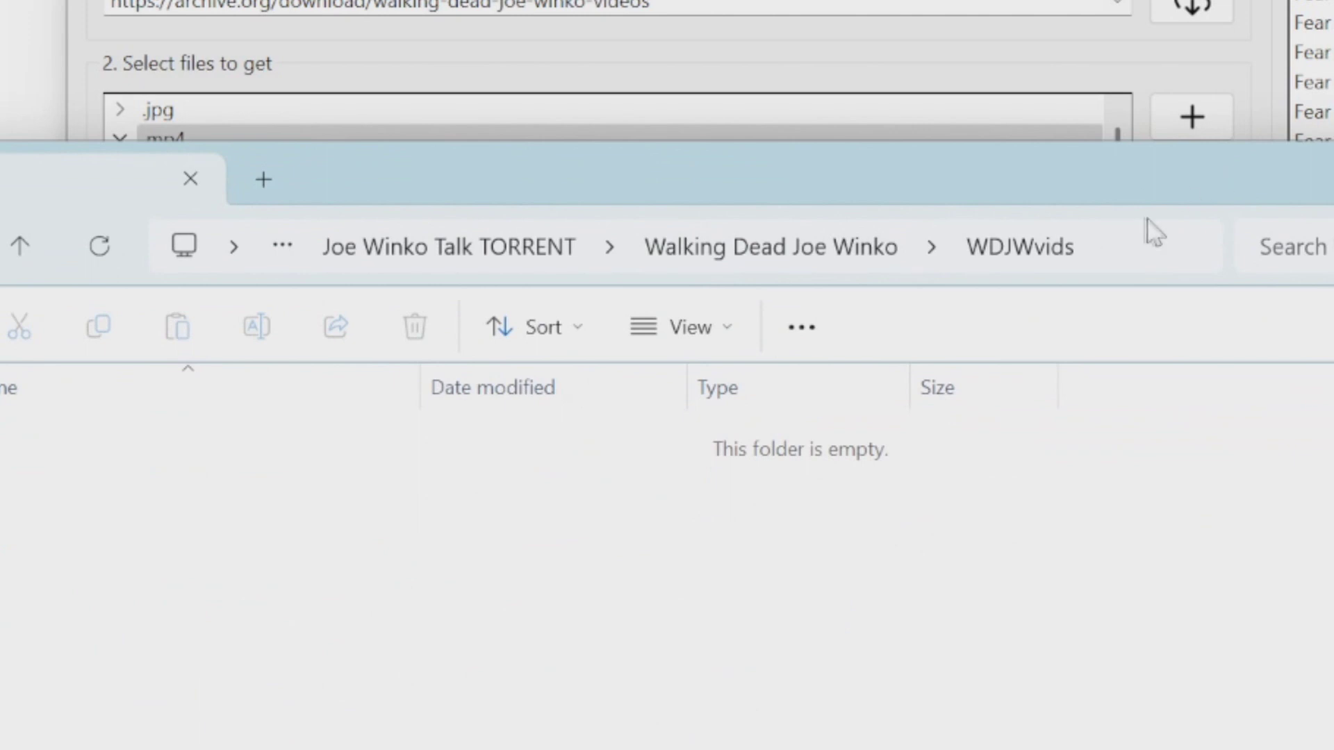
# - Copy the WDJWvids folder's path from File Explorer and set it as the job's target local folder in AOGet
pyautogui.click(1120, 245)
pyautogui.rightClick(1112, 243)
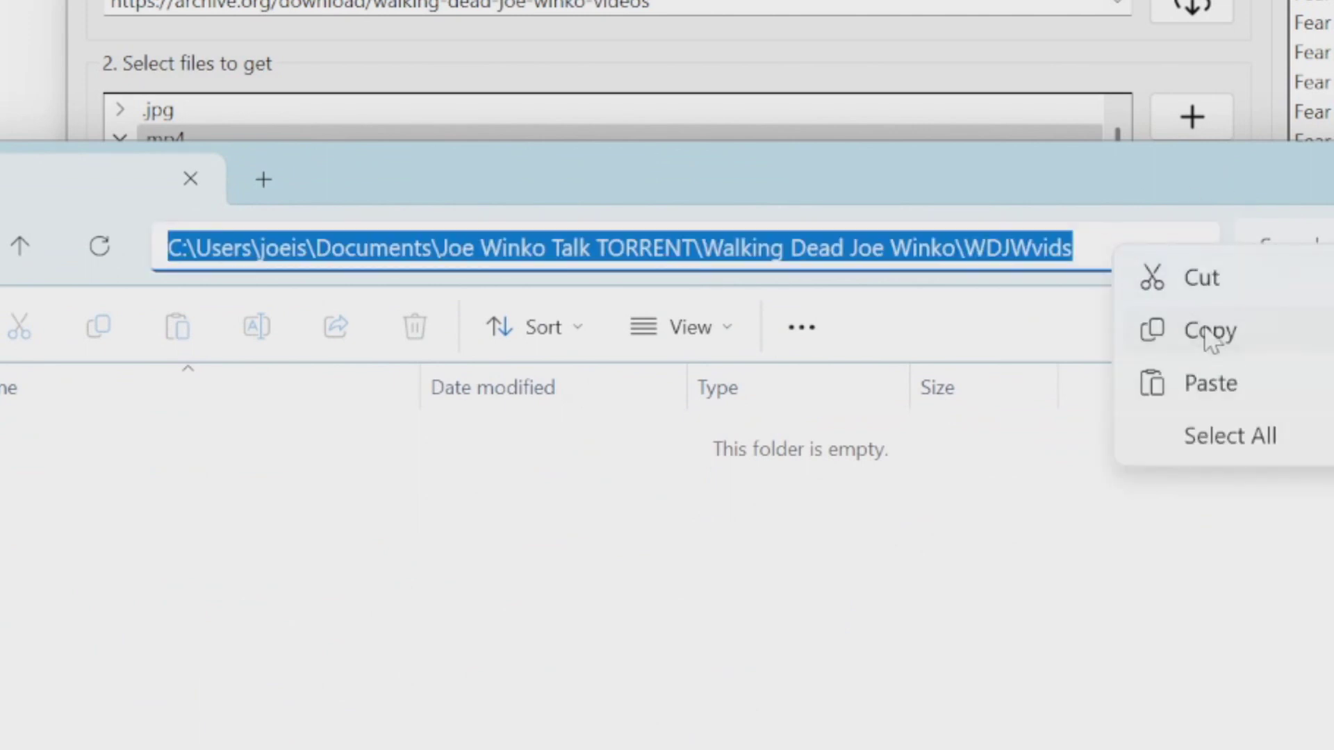
pyautogui.click(1212, 335)
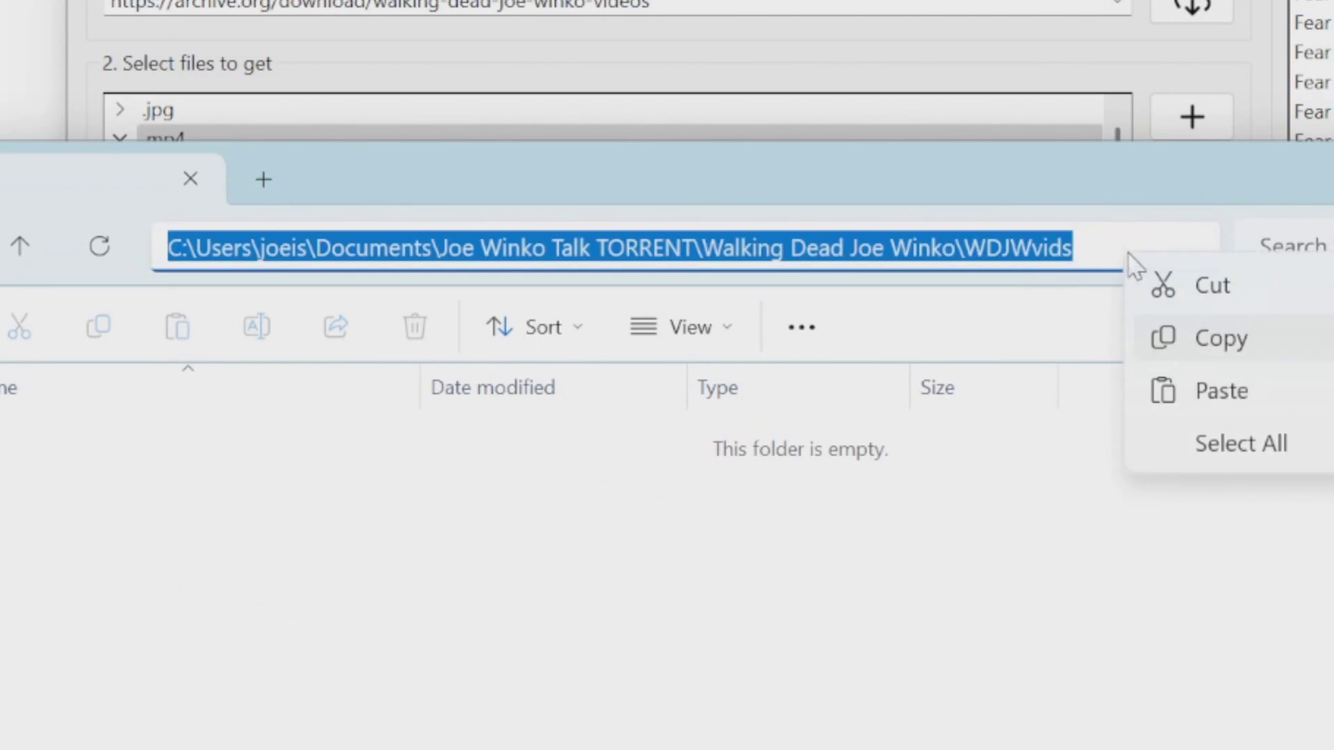
pyautogui.click(1255, 344)
pyautogui.hotkey('alt', 'Tab')
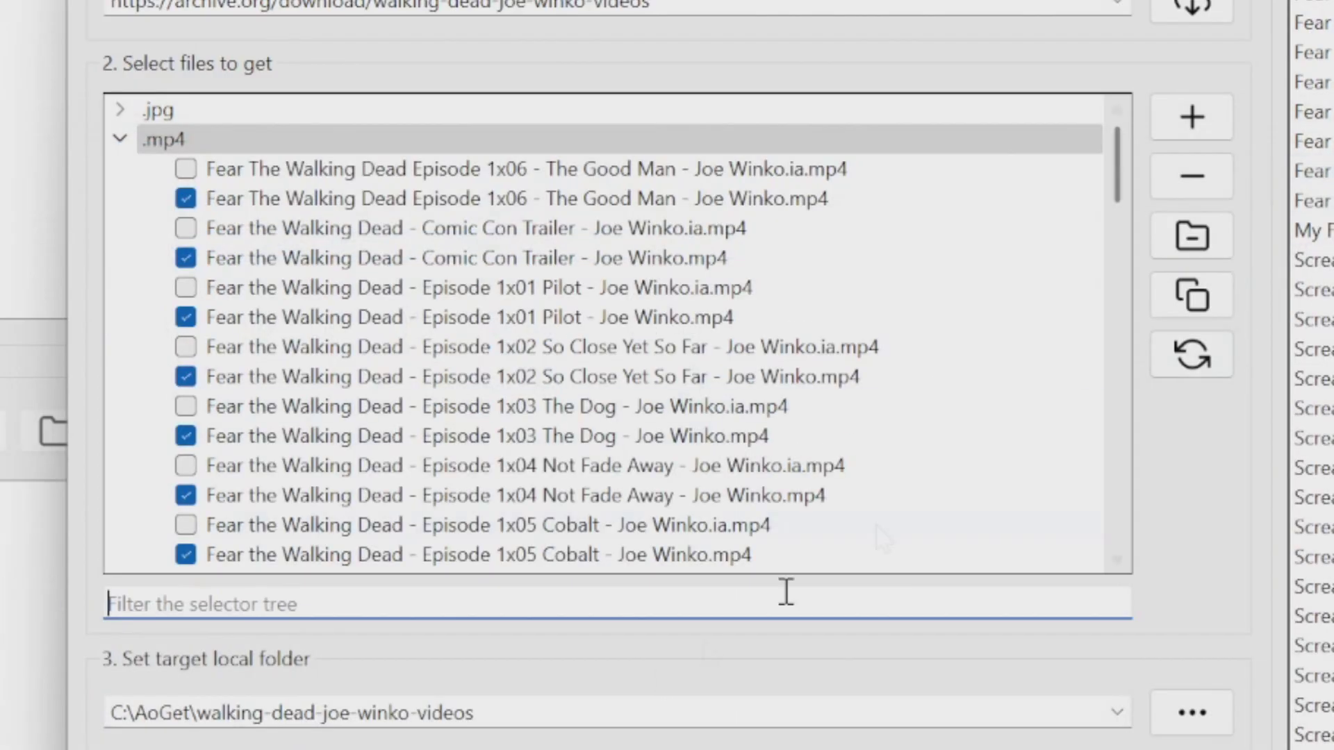
pyautogui.tripleClick(554, 710)
pyautogui.hotkey('ctrl', 'v')
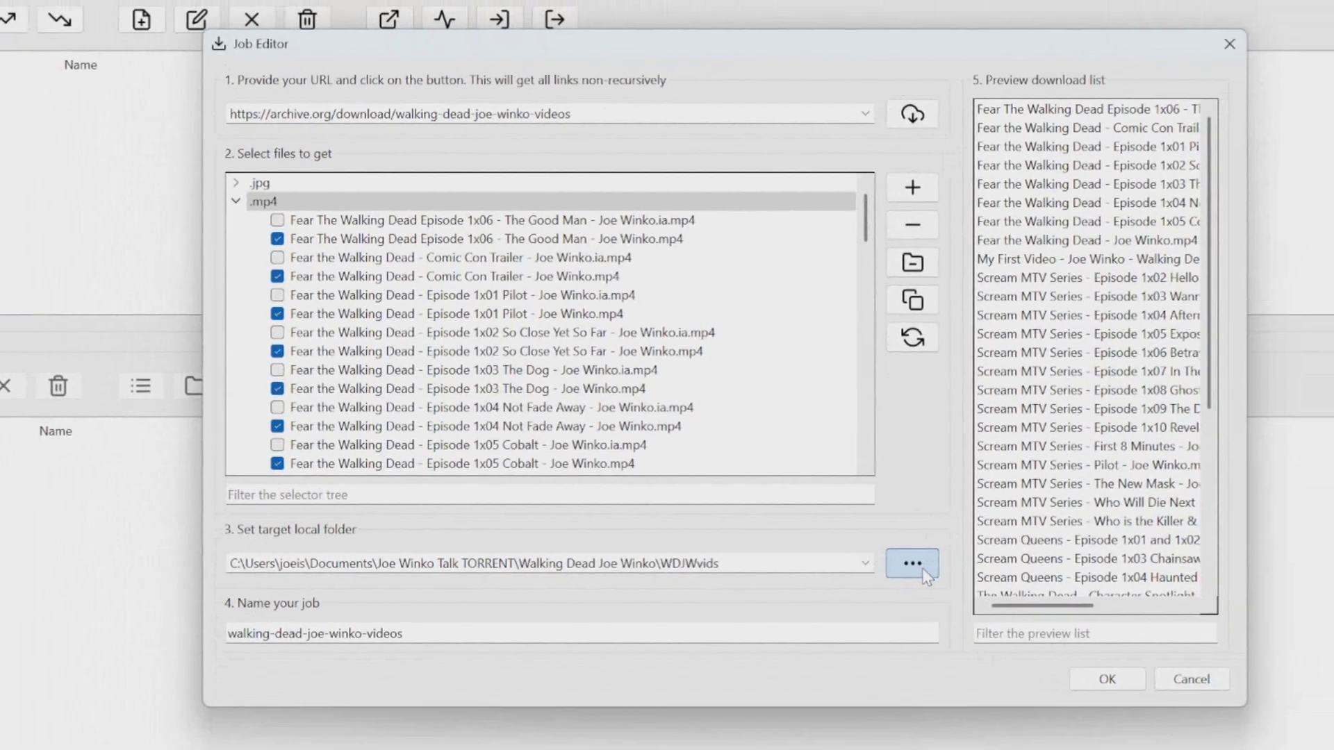
# - Save the download job with WDJWvids confirmed as its target directory and display the job's files
pyautogui.click(1191, 712)
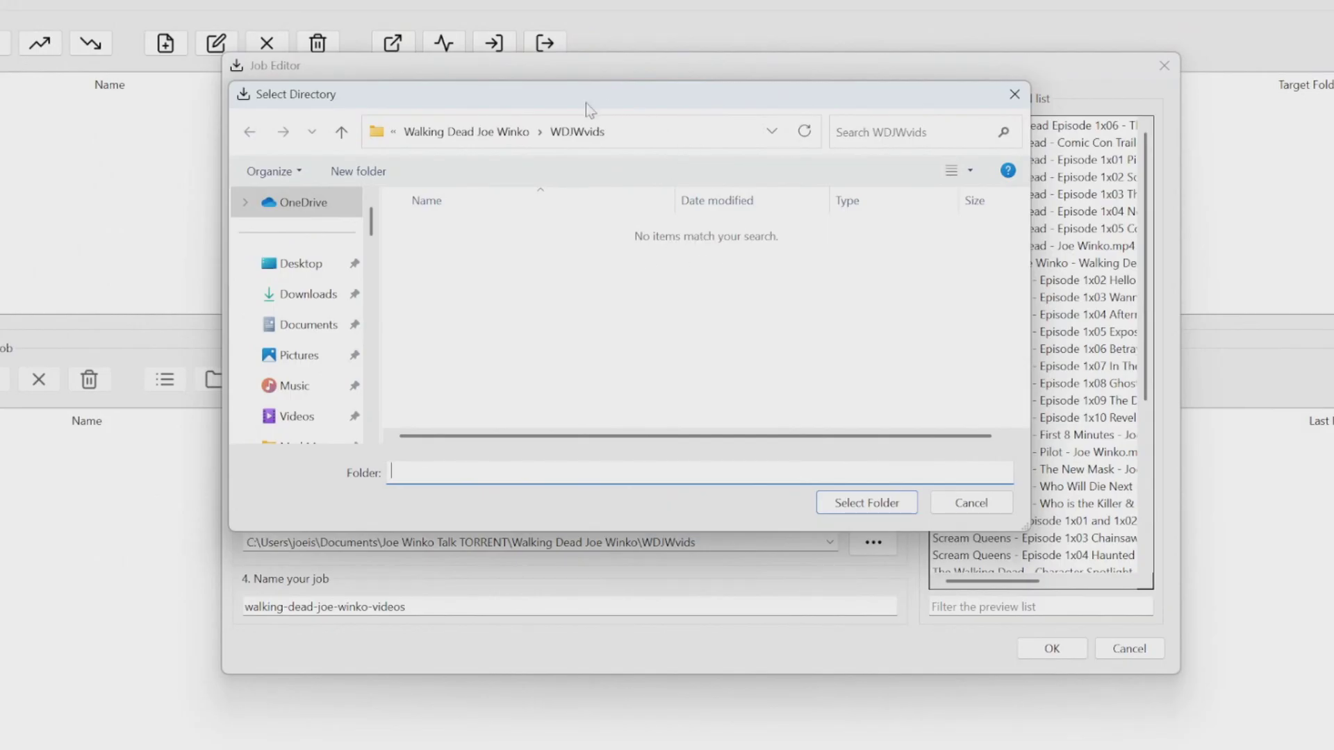
pyautogui.click(859, 506)
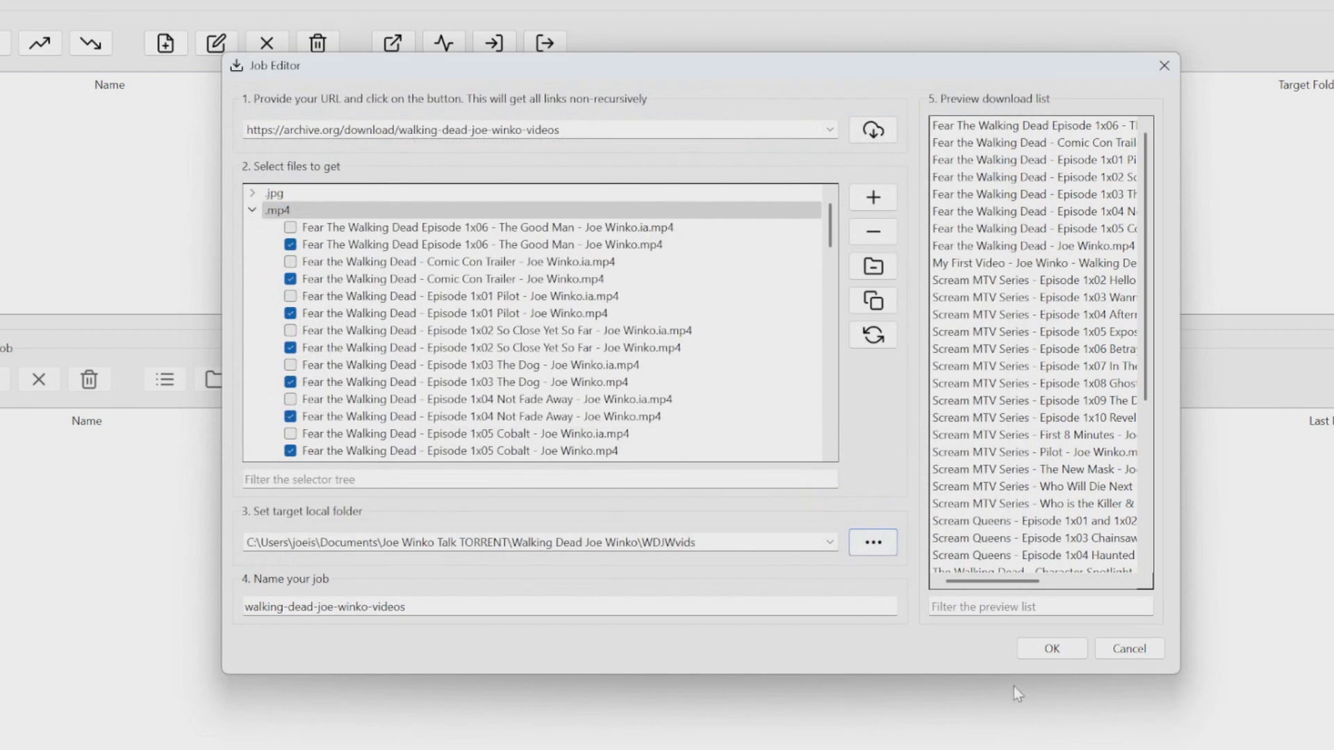
pyautogui.click(1046, 657)
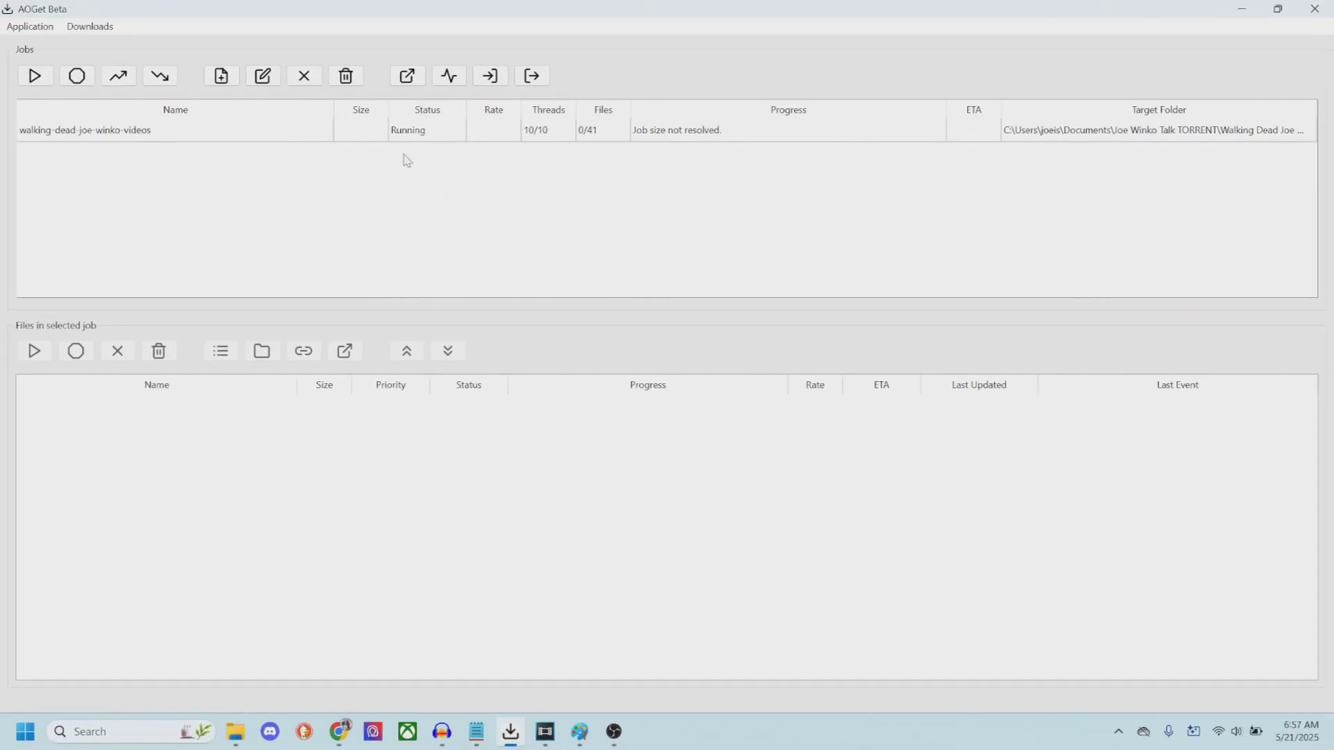
pyautogui.click(184, 139)
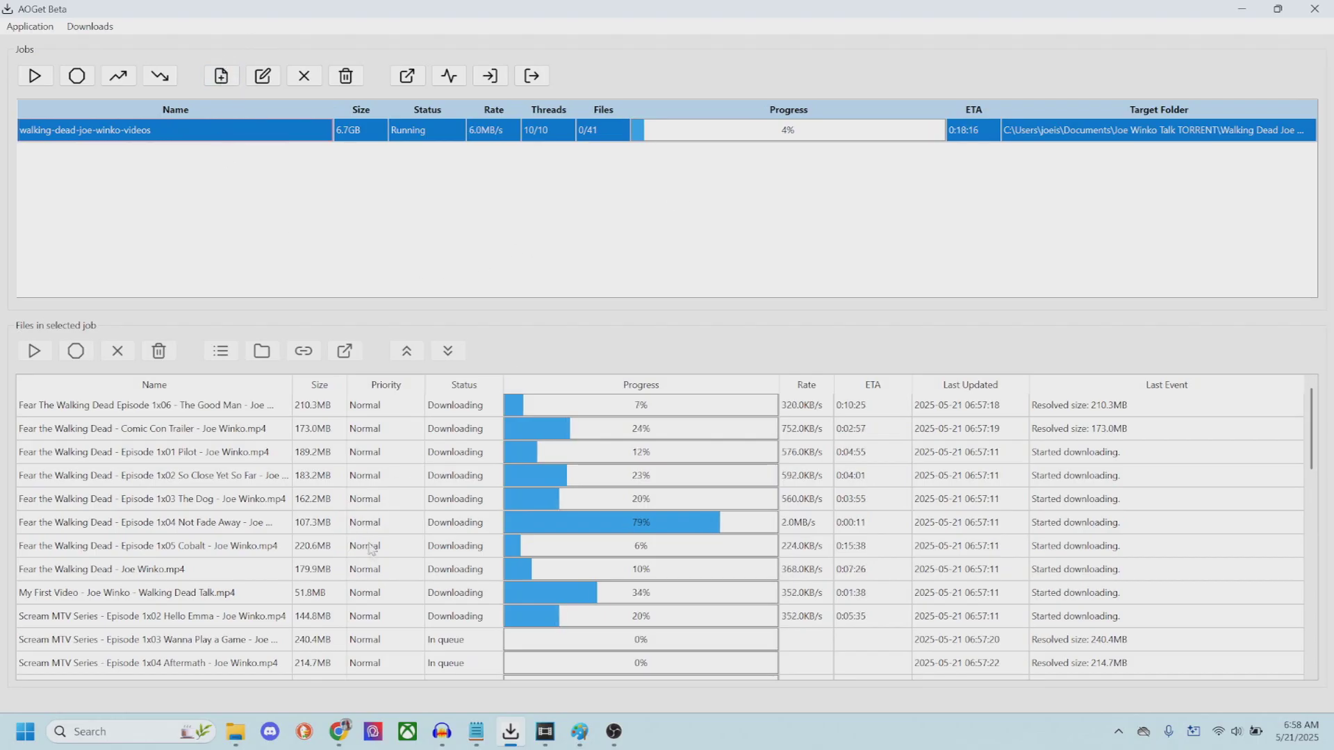
# - Return to the Internet Archive list in Chrome and look through its other video items
pyautogui.moveTo(347, 736)
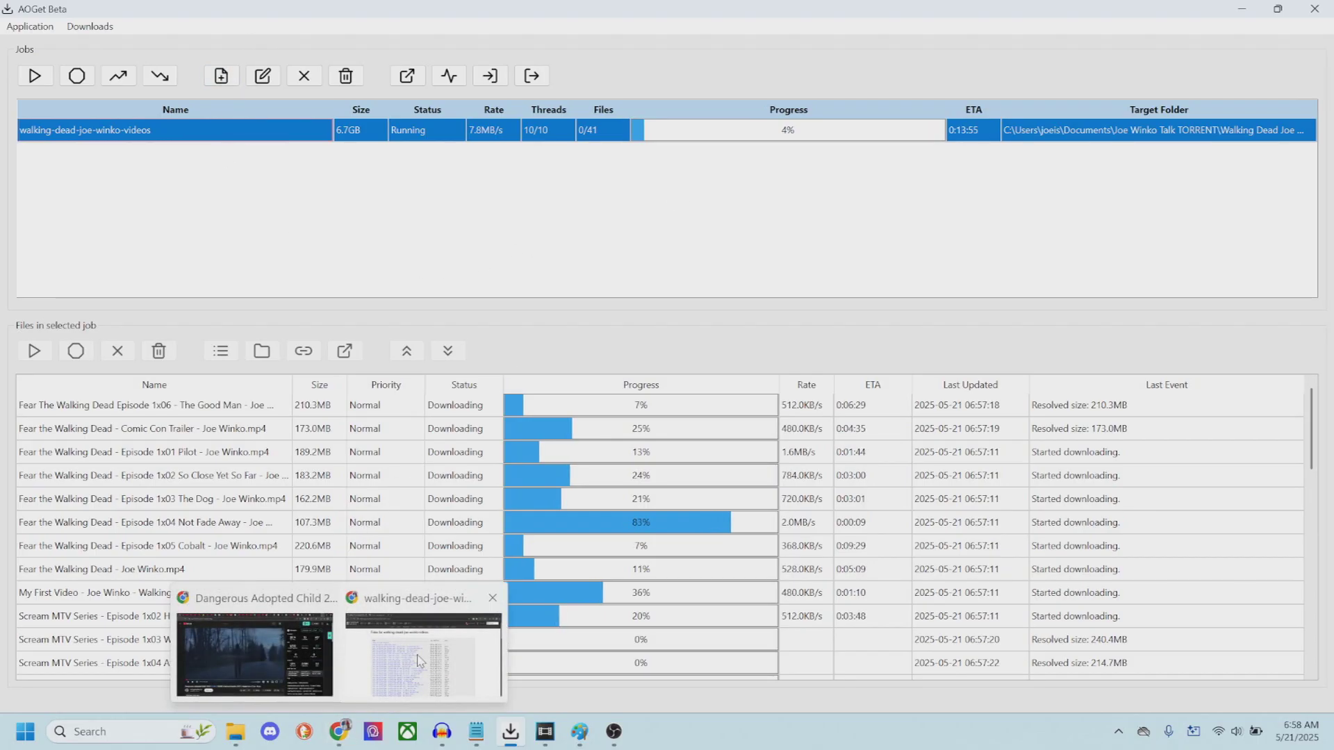
pyautogui.click(423, 656)
pyautogui.click(18, 50)
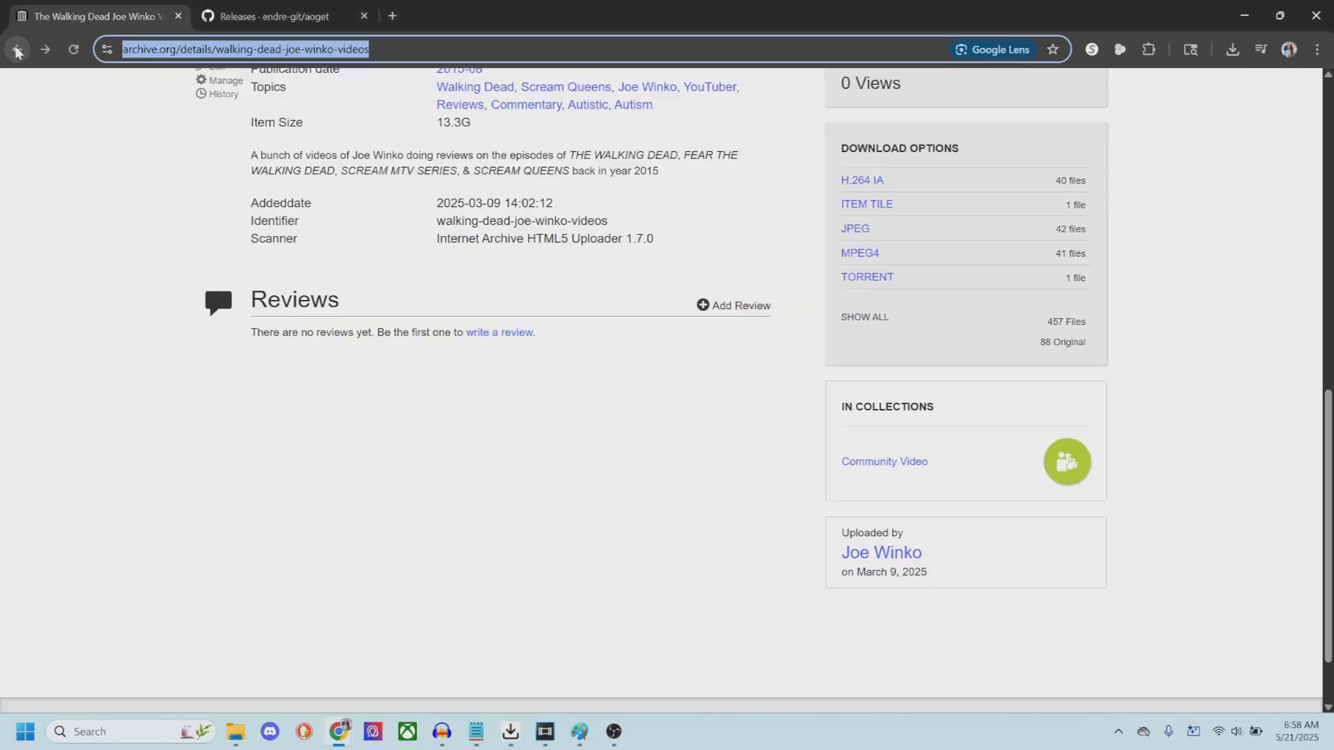
pyautogui.click(18, 50)
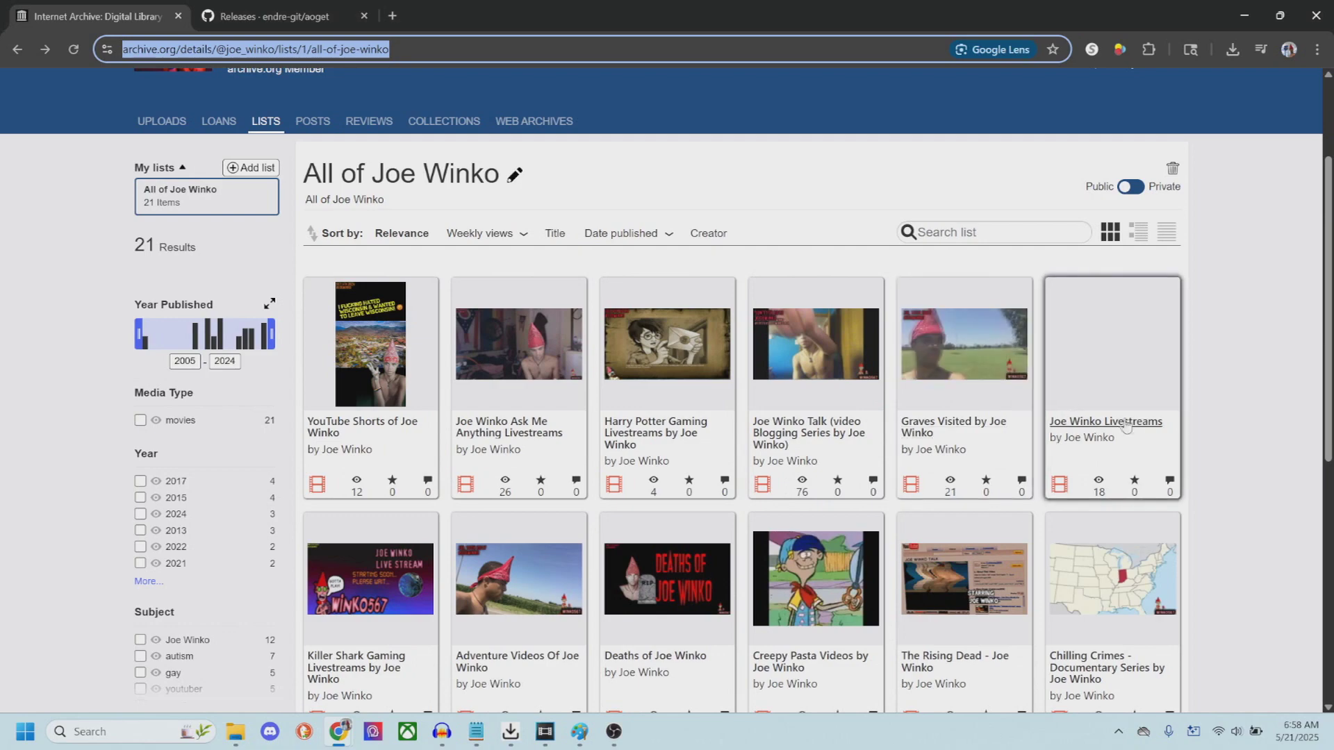
pyautogui.scroll(-3, 1108, 424)
pyautogui.scroll(-3, 1108, 424)
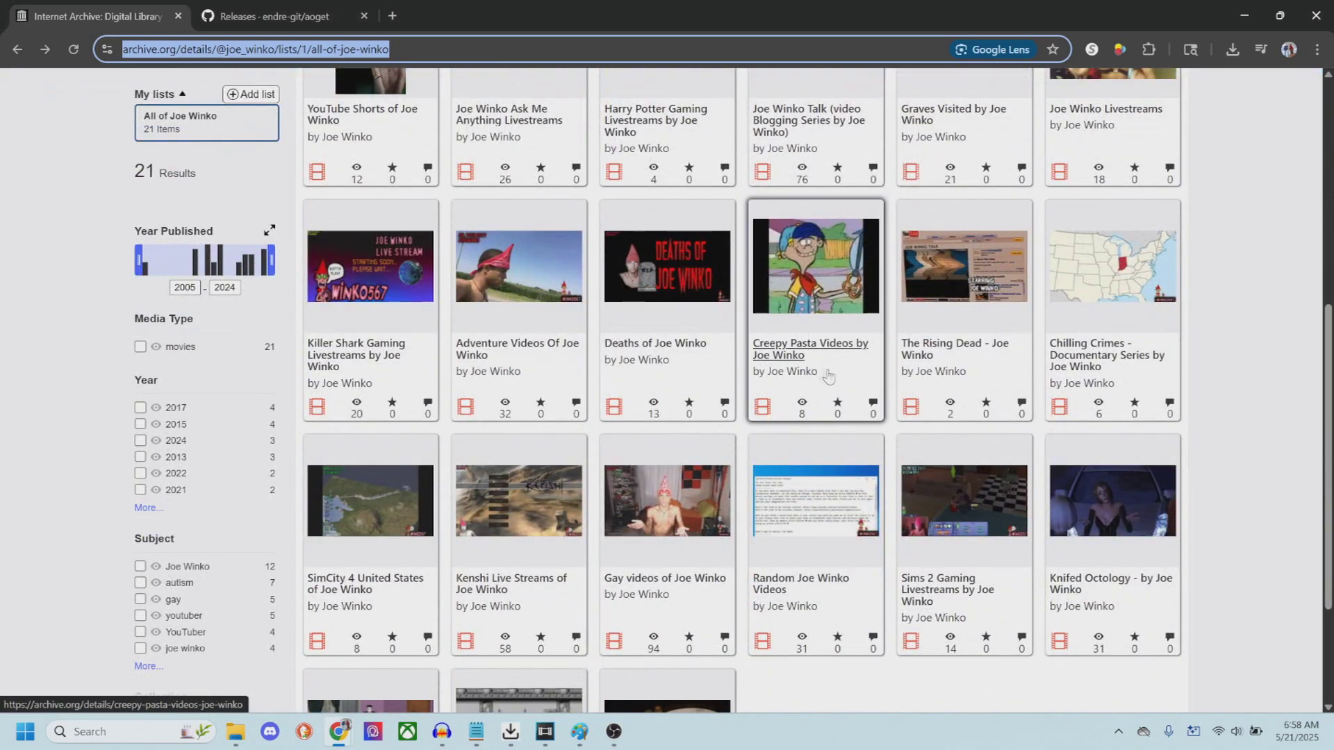
pyautogui.scroll(-2, 683, 366)
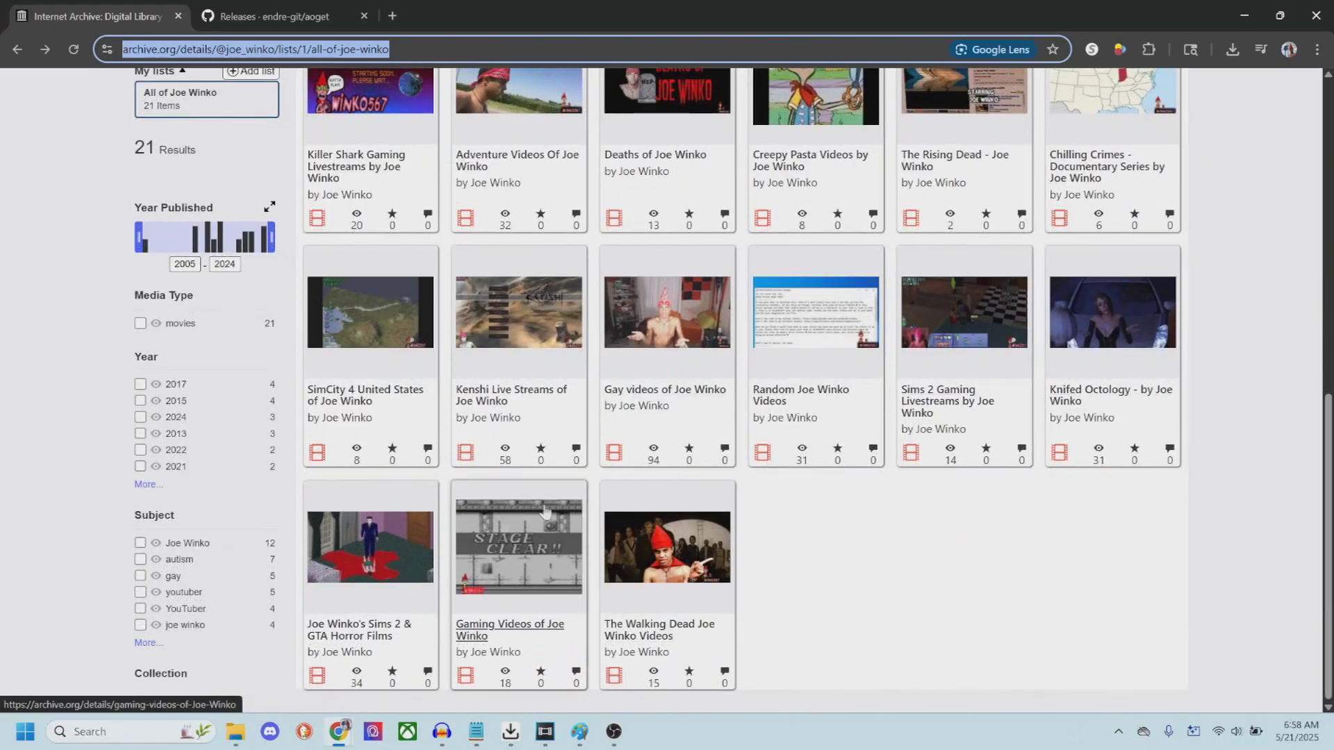
pyautogui.scroll(3, 507, 379)
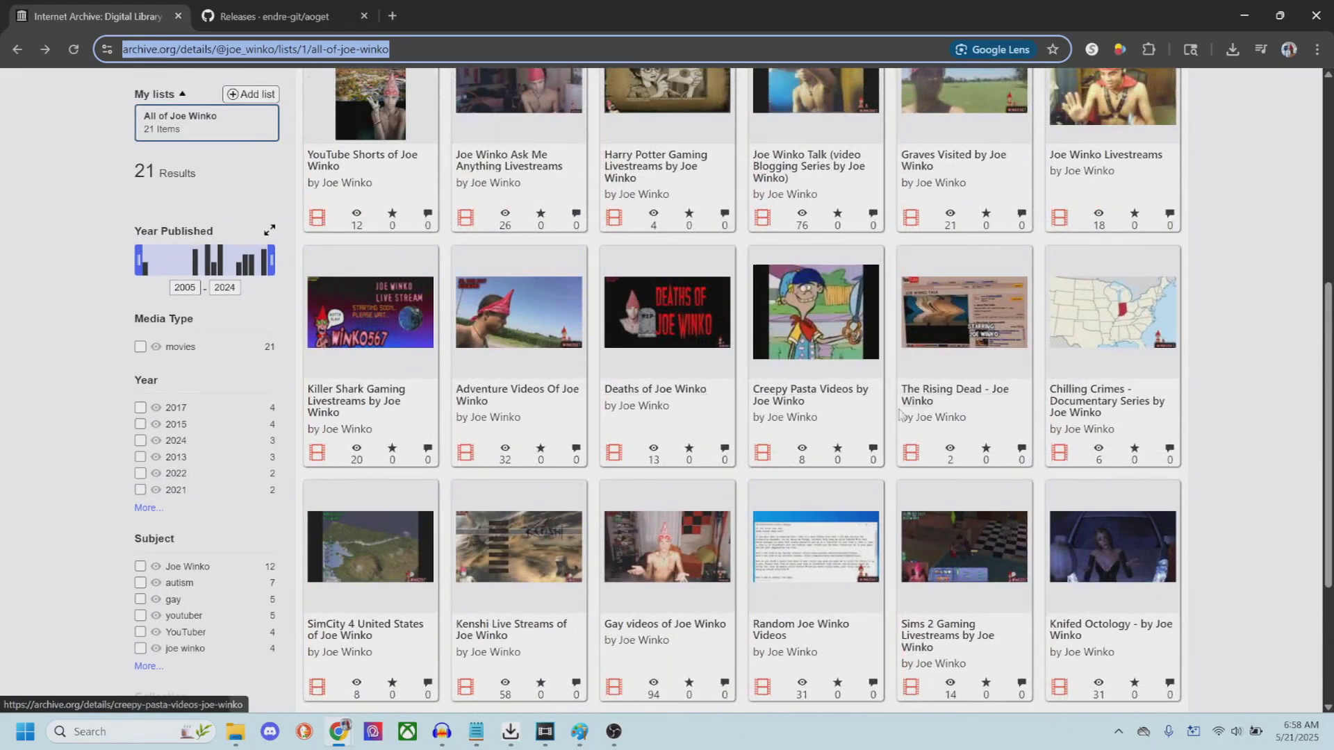
pyautogui.scroll(3, 988, 403)
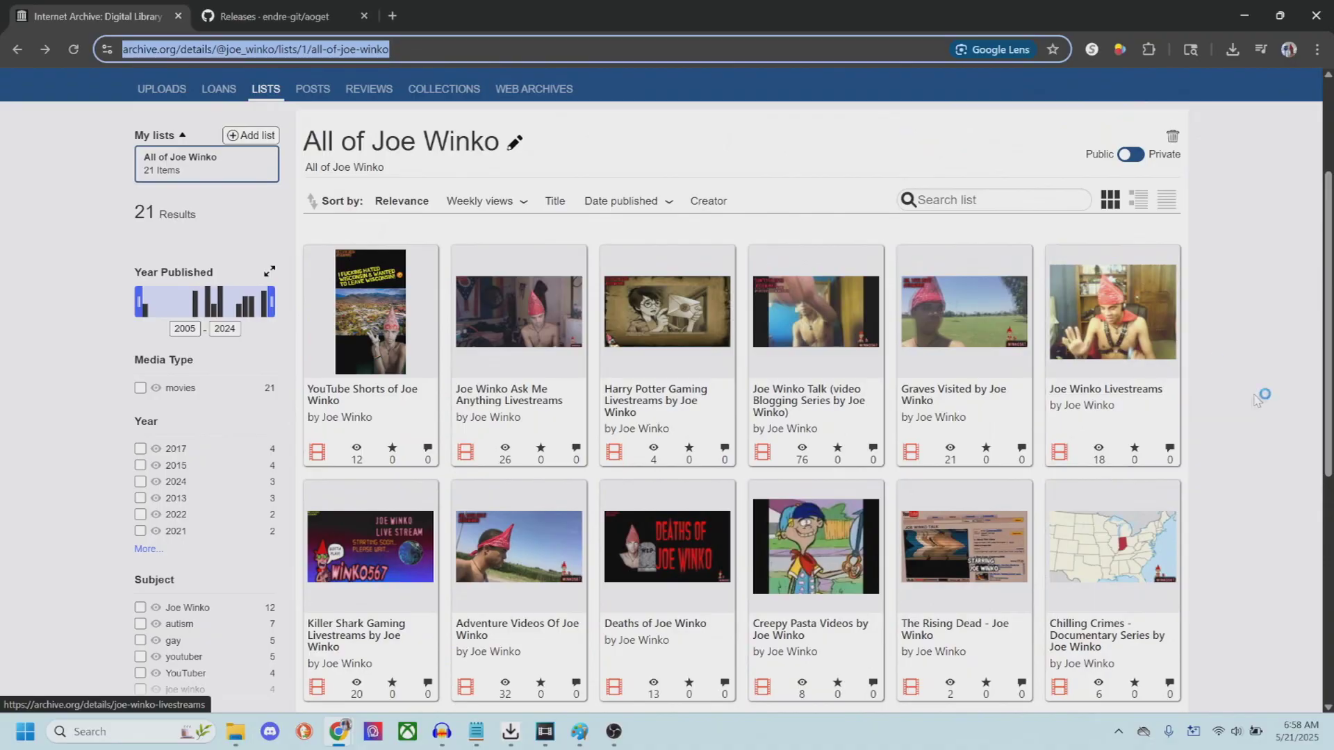
# - Open The Rising Dead item from the Internet Archive list and look over its videos and details
pyautogui.scroll(-1, 1184, 450)
pyautogui.scroll(1, 973, 500)
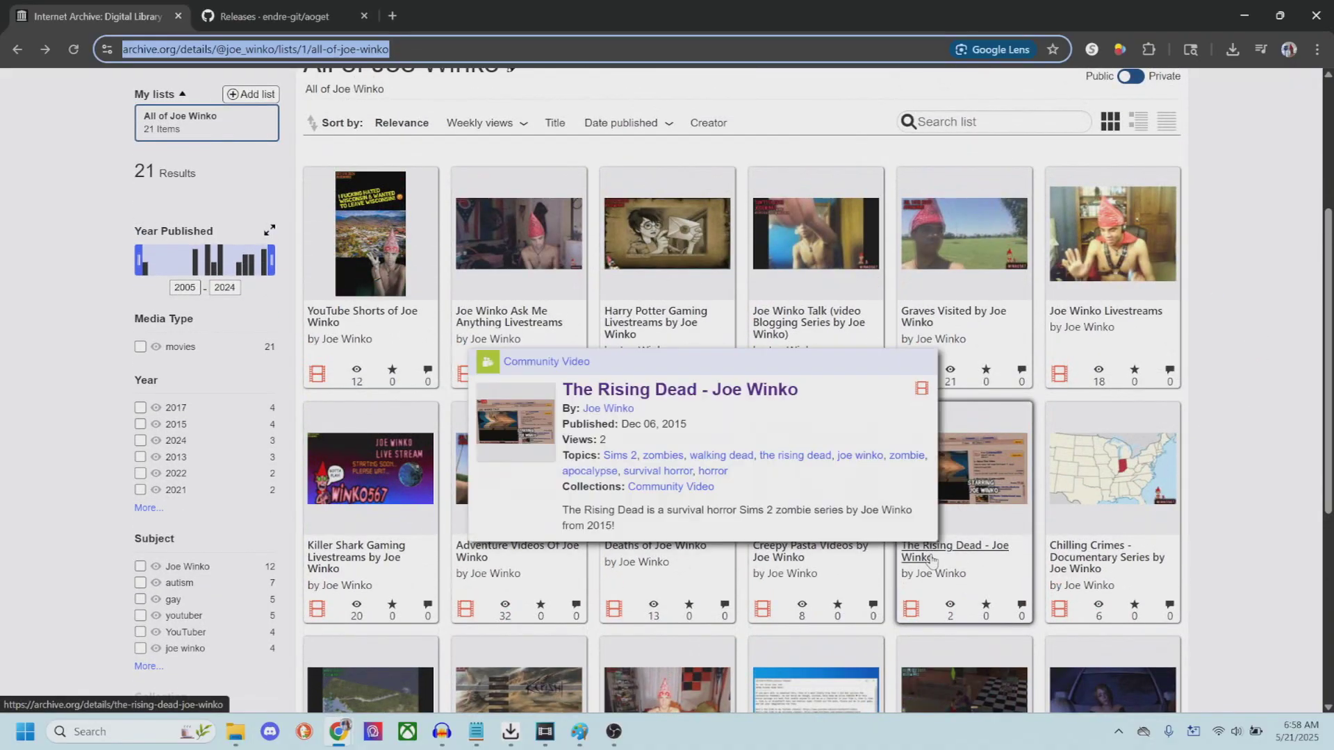
pyautogui.click(933, 559)
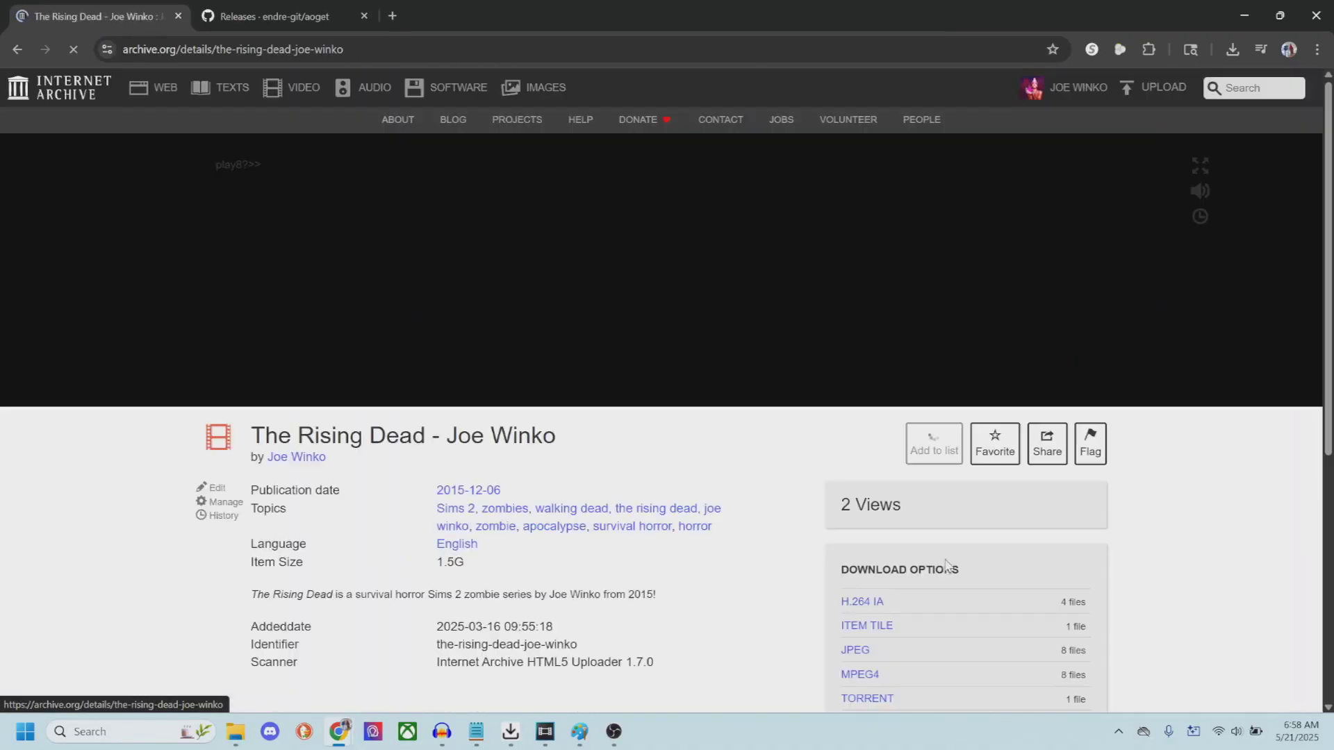
pyautogui.scroll(-2, 894, 498)
pyautogui.scroll(-5, 870, 500)
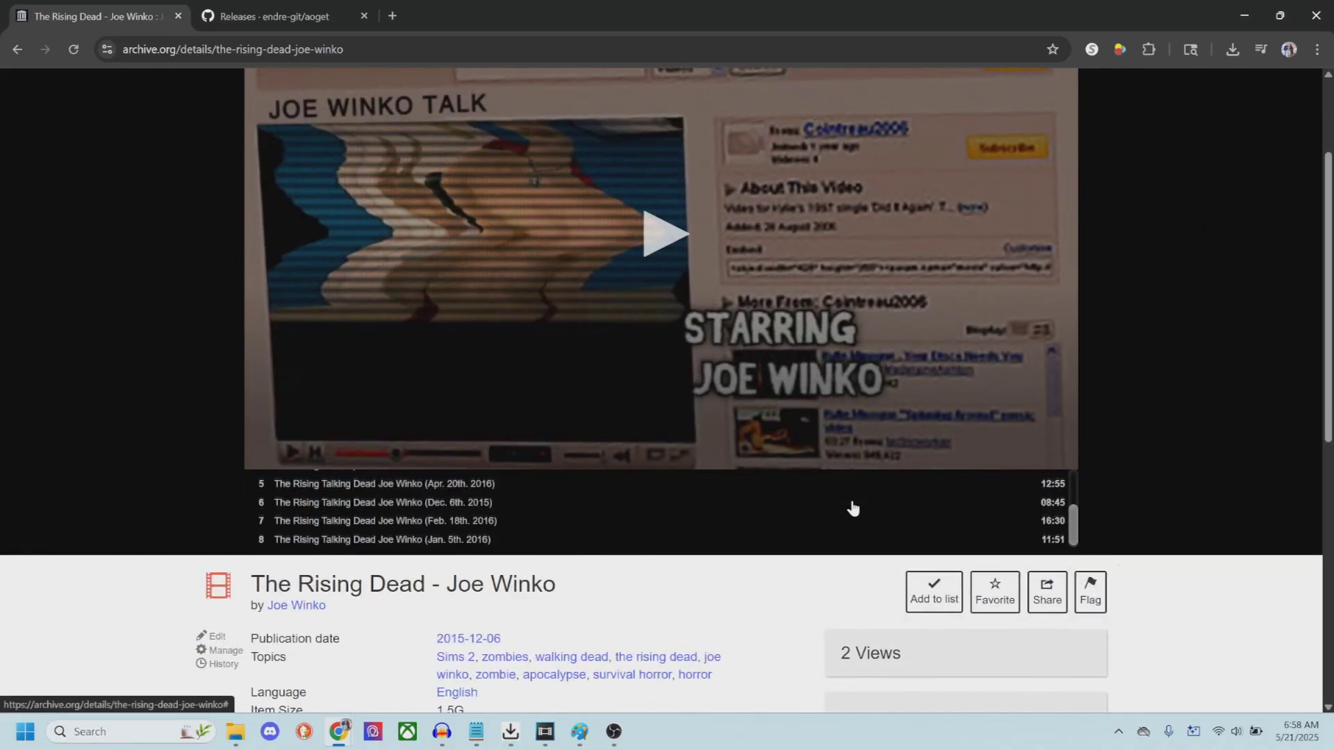
pyautogui.scroll(5, 539, 500)
pyautogui.scroll(-6, 500, 512)
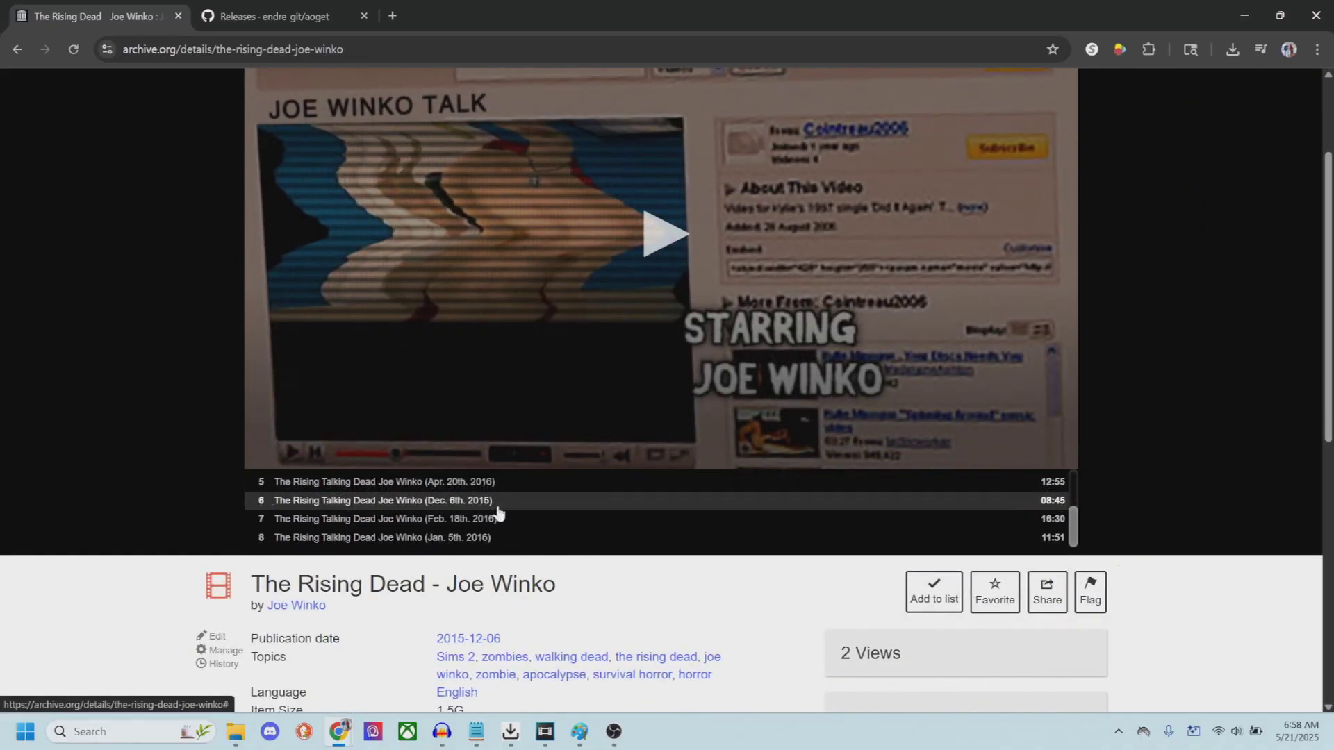
pyautogui.scroll(2, 502, 516)
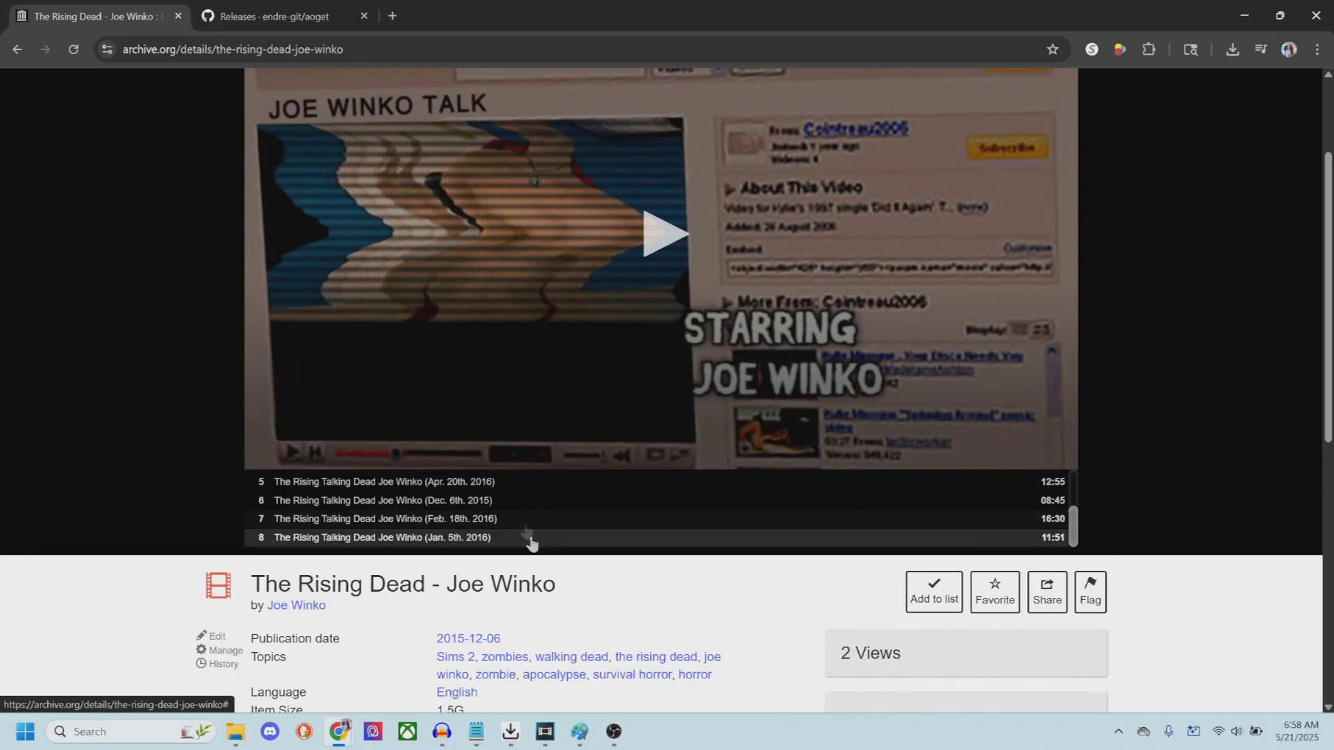
pyautogui.scroll(-4, 530, 539)
pyautogui.scroll(3, 886, 517)
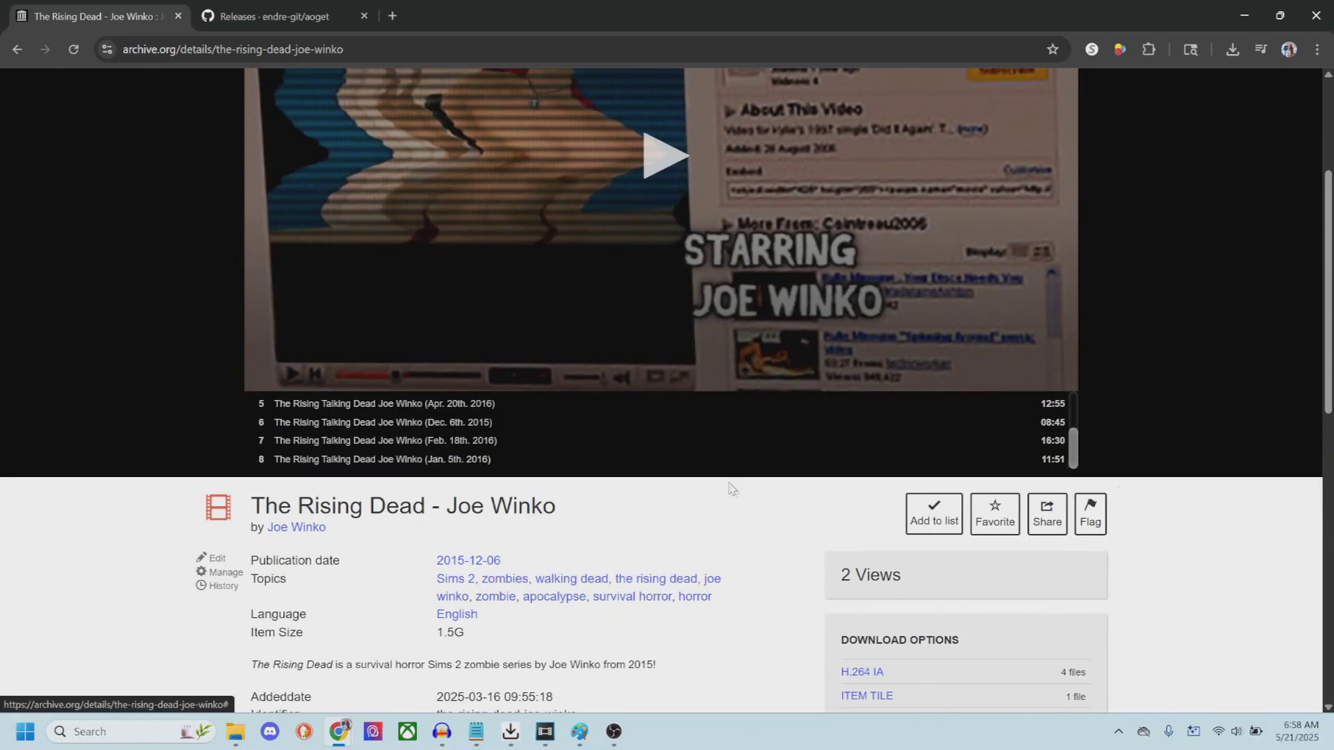
# - Expand the item's MPEG4 download files and open the full listing of all its files
pyautogui.scroll(-5, 865, 480)
pyautogui.scroll(1, 861, 471)
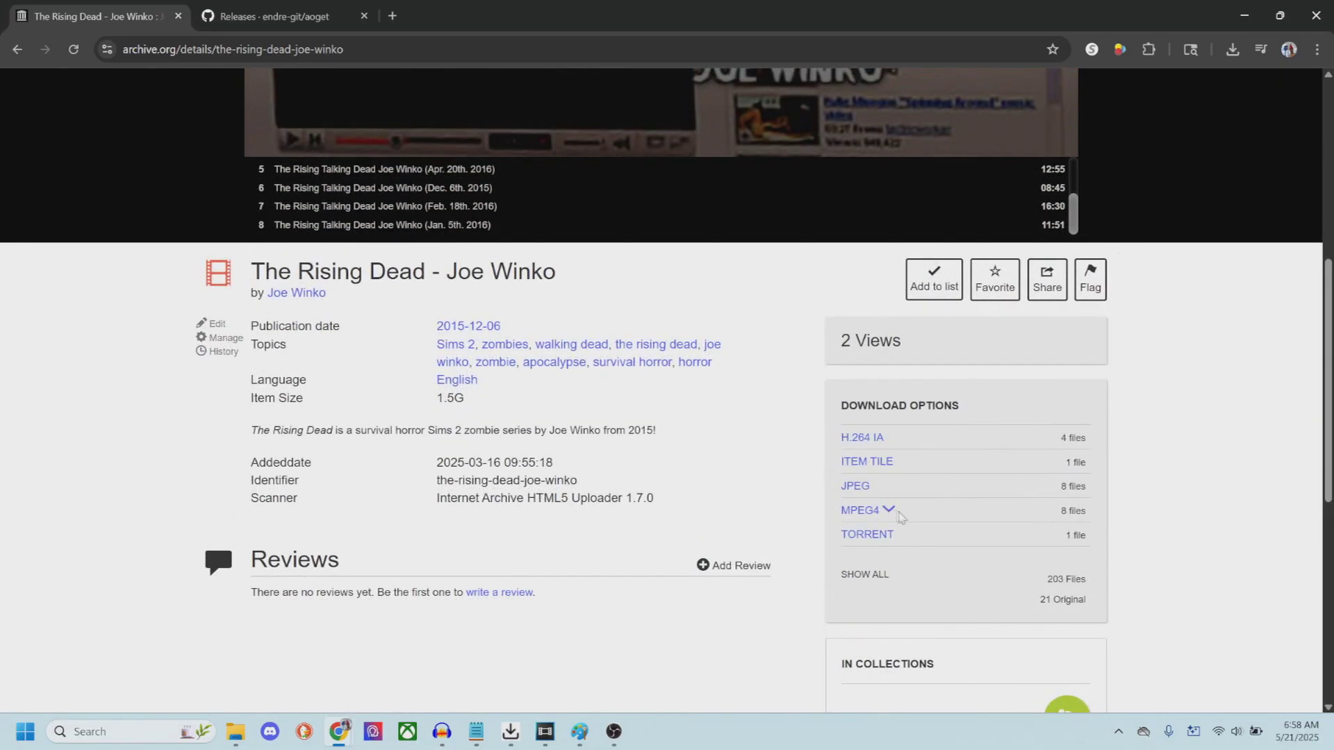
pyautogui.click(892, 510)
pyautogui.scroll(-5, 911, 500)
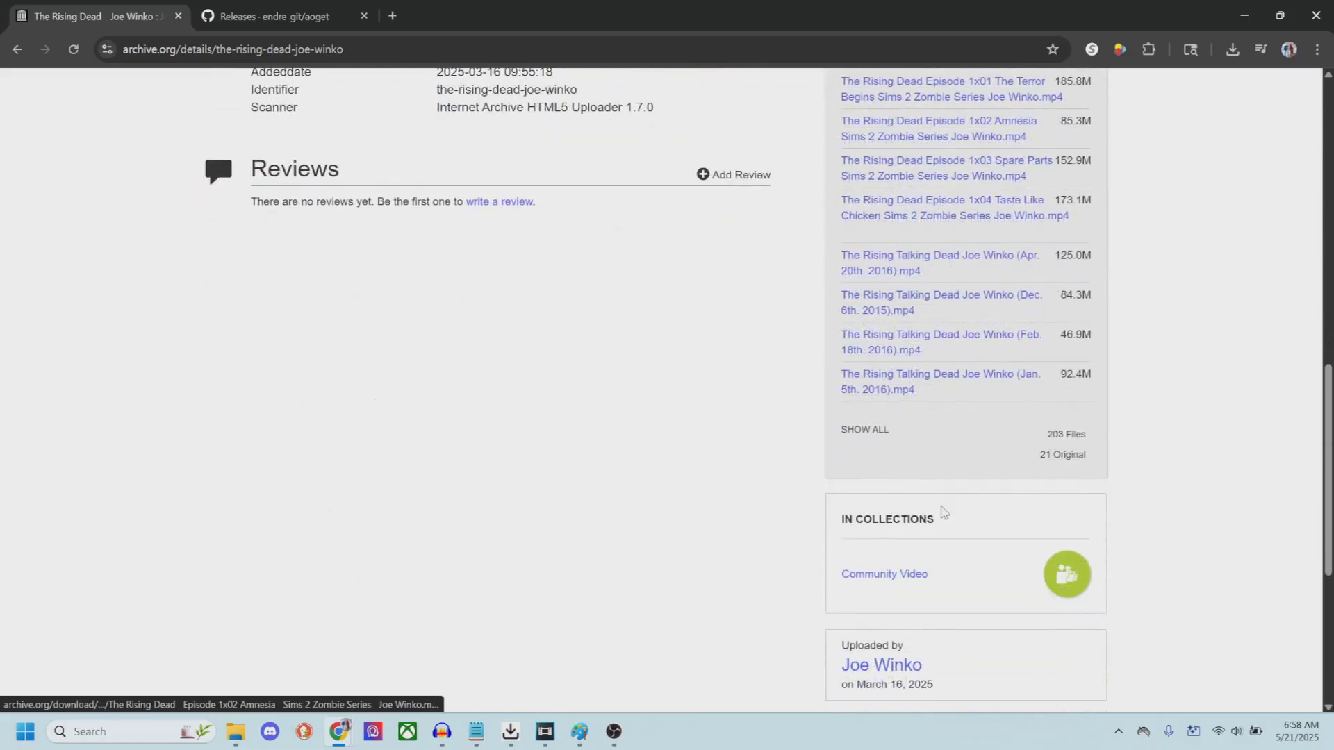
pyautogui.click(859, 432)
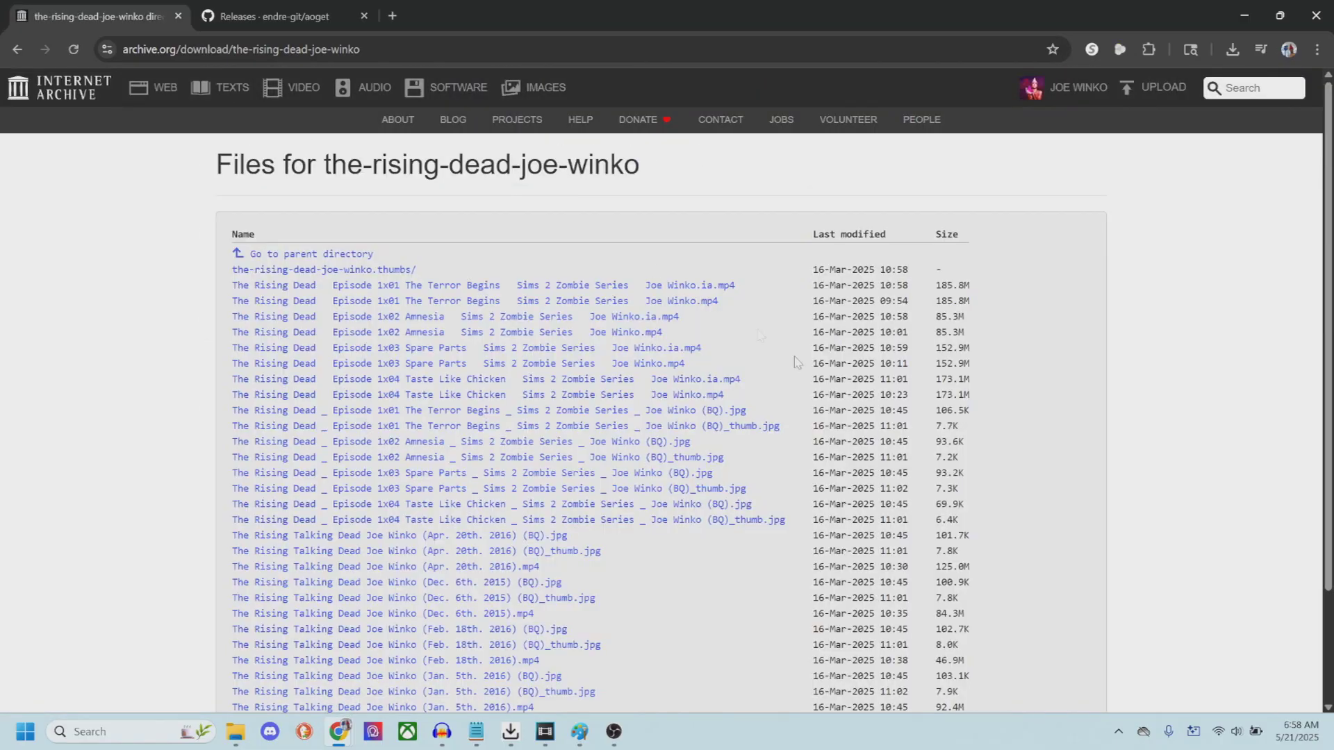
# - Copy the file listing's URL, switch to AOGet and fetch that page's links in a new download job
pyautogui.click(395, 46)
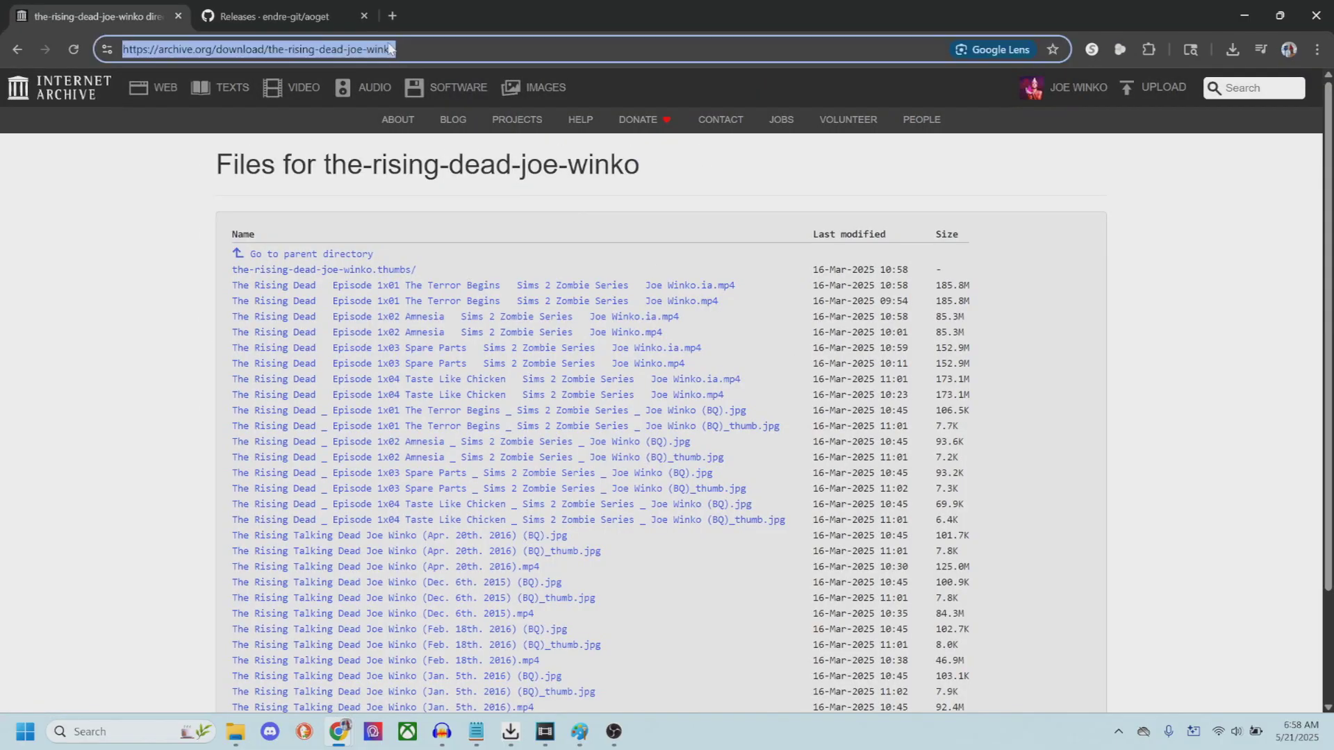
pyautogui.rightClick(390, 46)
pyautogui.click(466, 191)
pyautogui.click(514, 729)
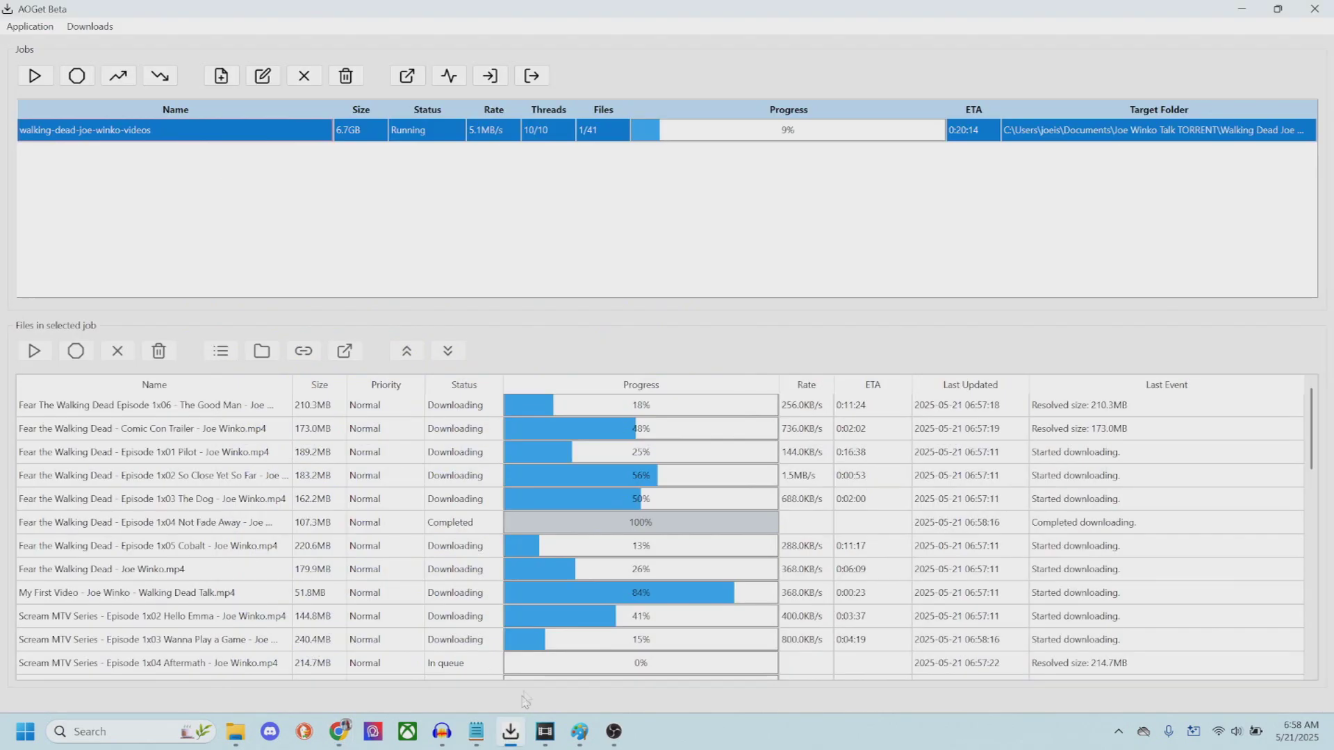
pyautogui.click(235, 80)
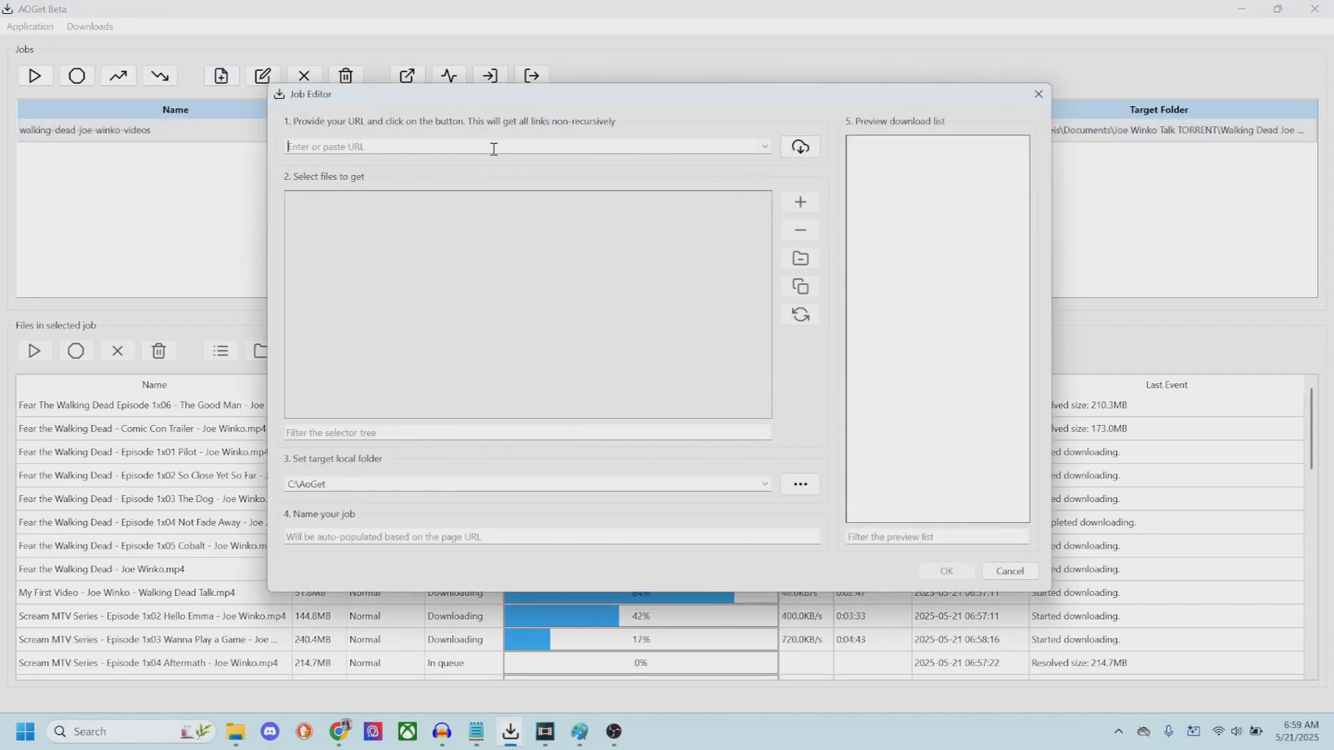
pyautogui.hotkey('ctrl', 'v')
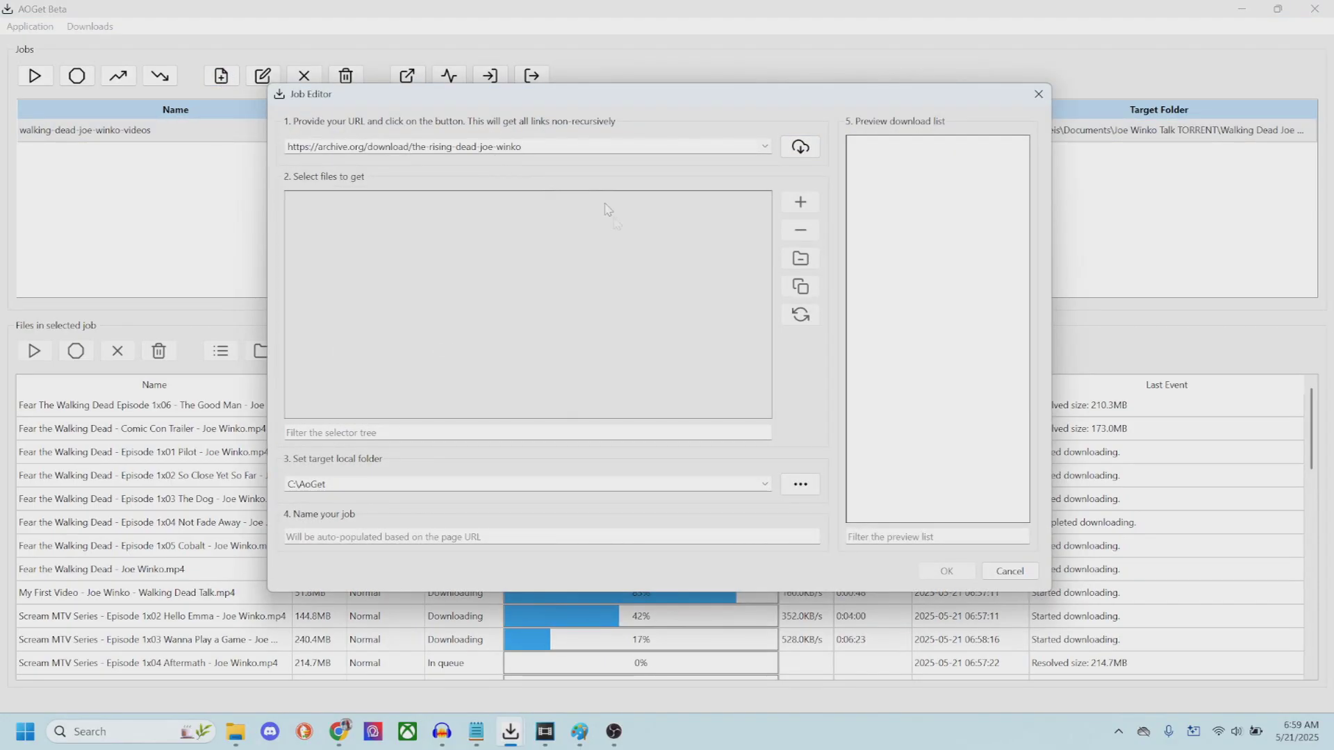
pyautogui.click(800, 147)
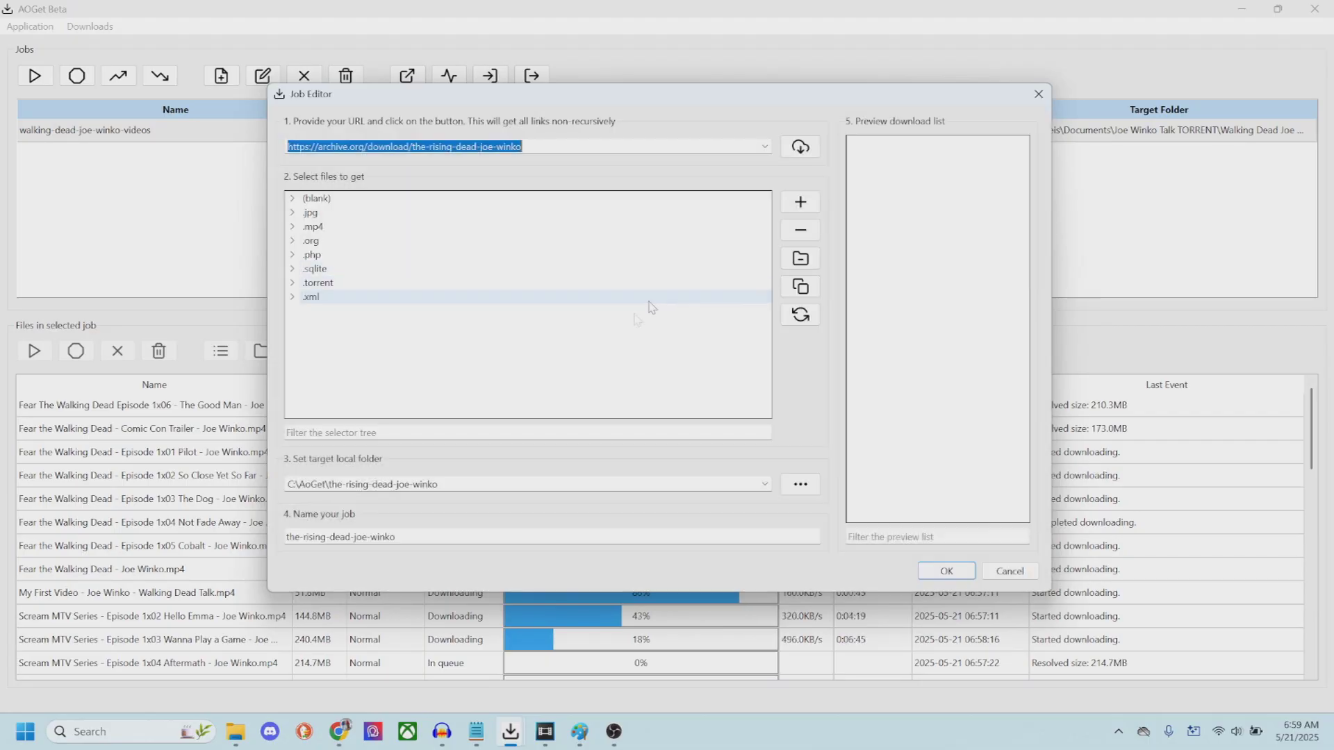
# - Expand the .mp4 group in the job's file selector and check all of its files
pyautogui.click(398, 432)
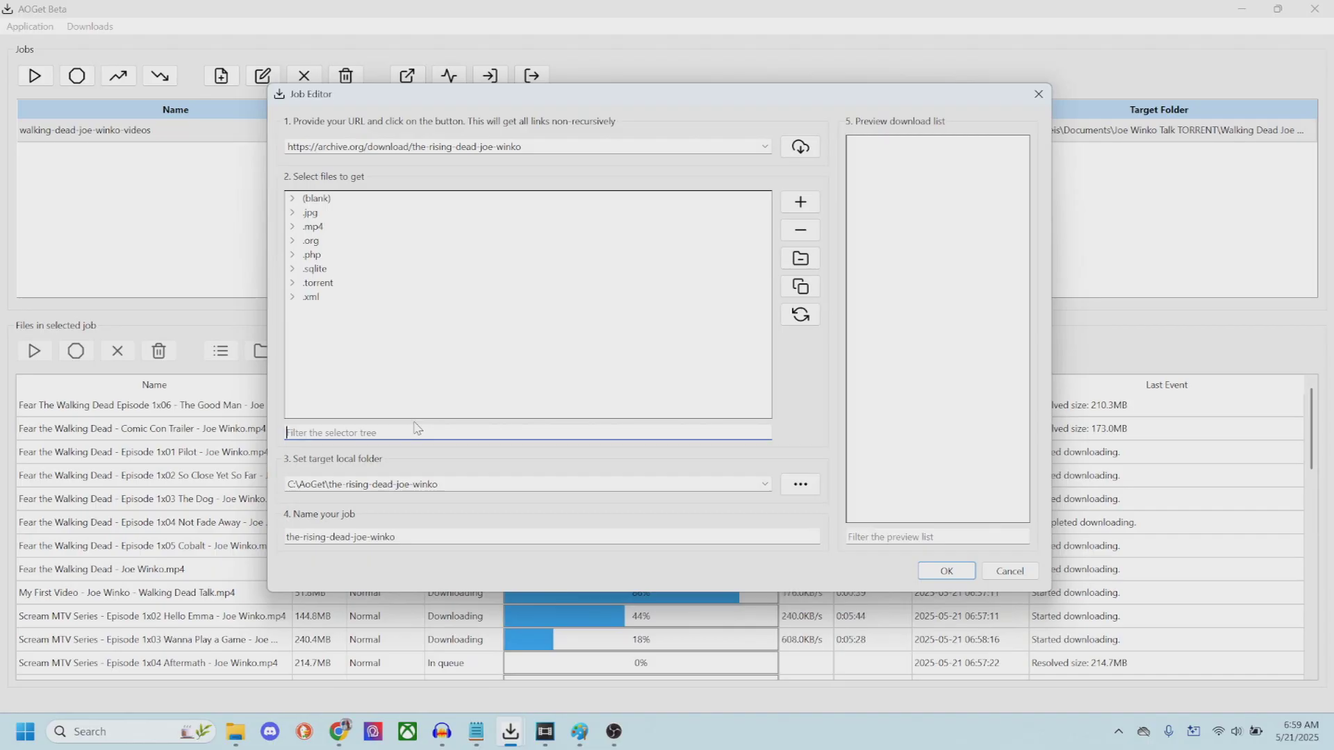
pyautogui.click(293, 230)
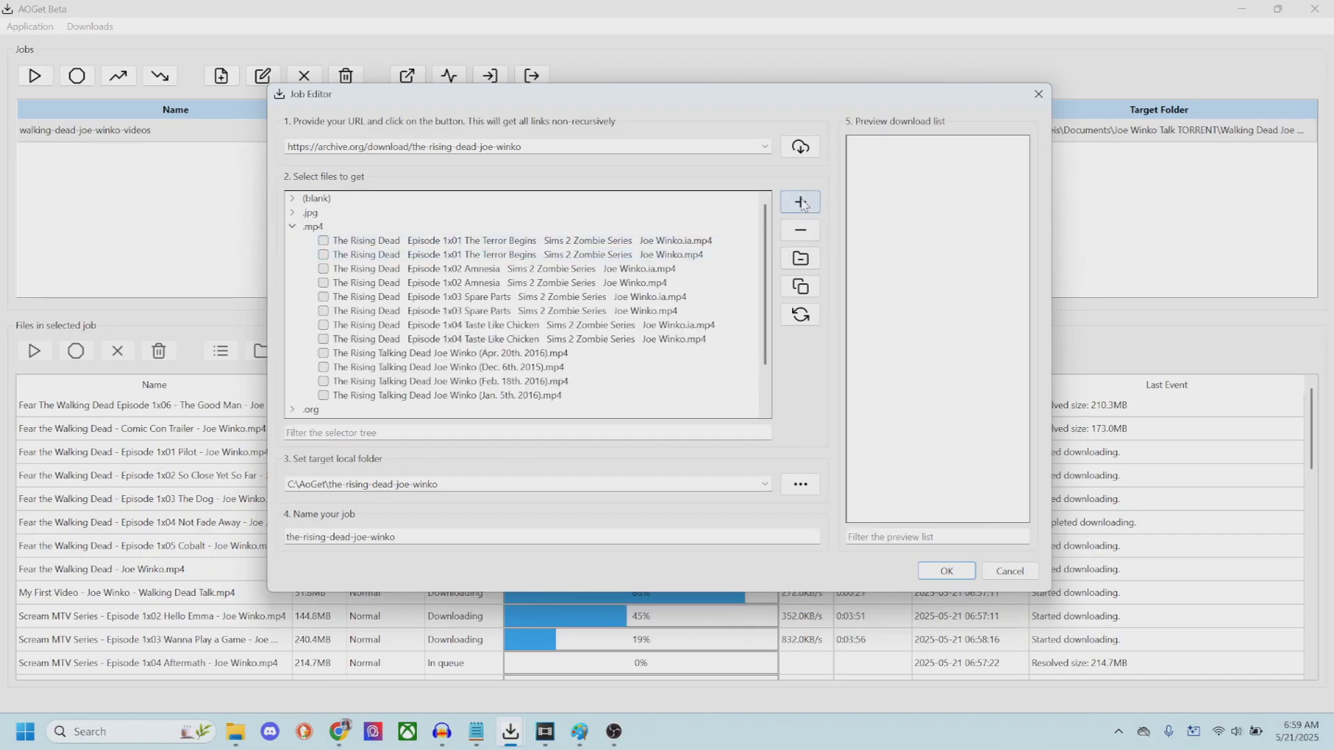
pyautogui.click(294, 228)
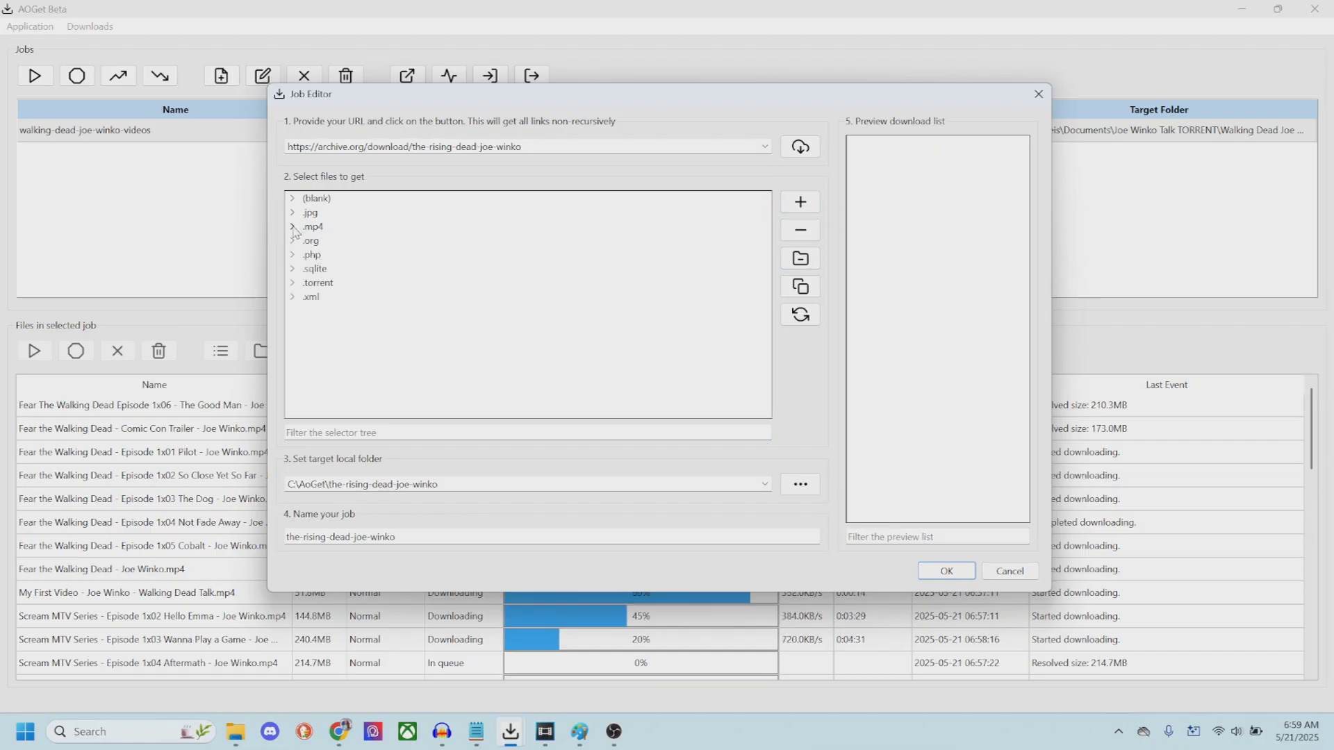
pyautogui.click(294, 229)
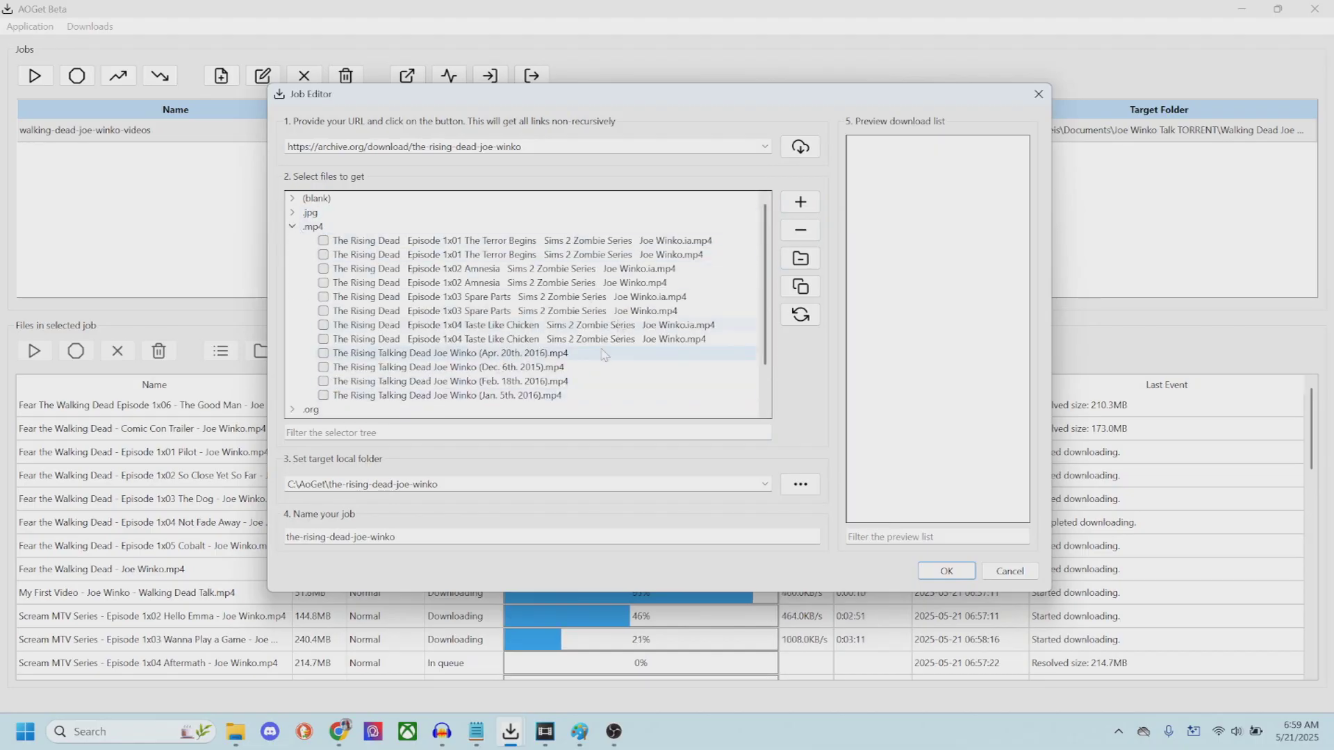
pyautogui.click(801, 202)
# - Filter the selector tree by ".ia.", uncheck the matching duplicate MP4 files and clear the filter
pyautogui.click(472, 432)
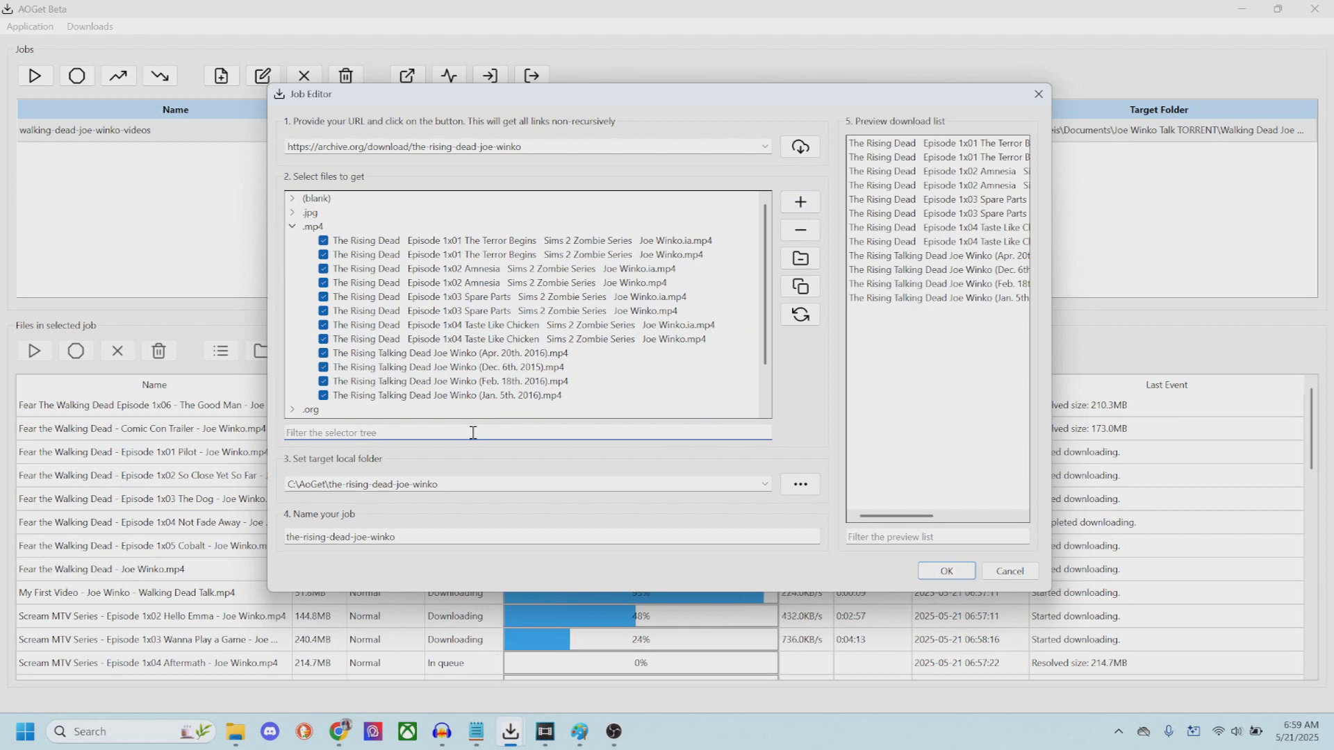
pyautogui.write('.ia.')
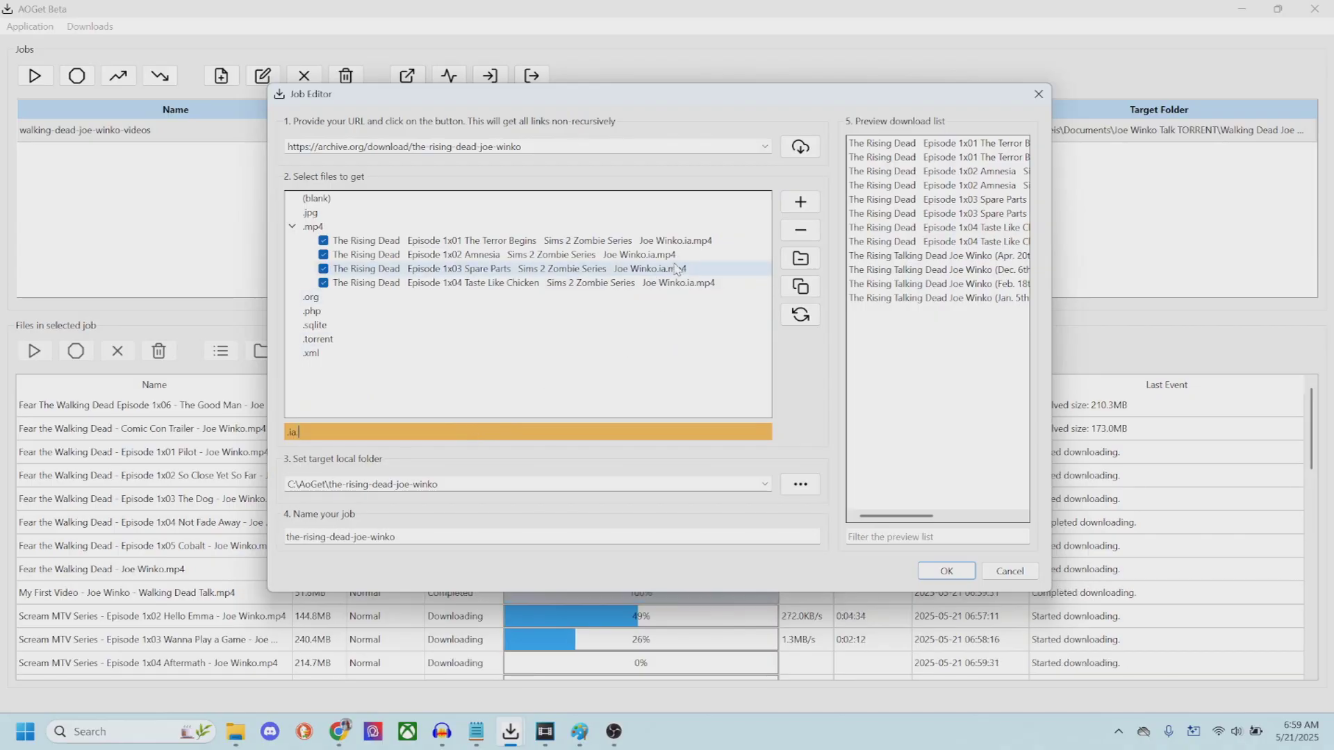
pyautogui.click(810, 238)
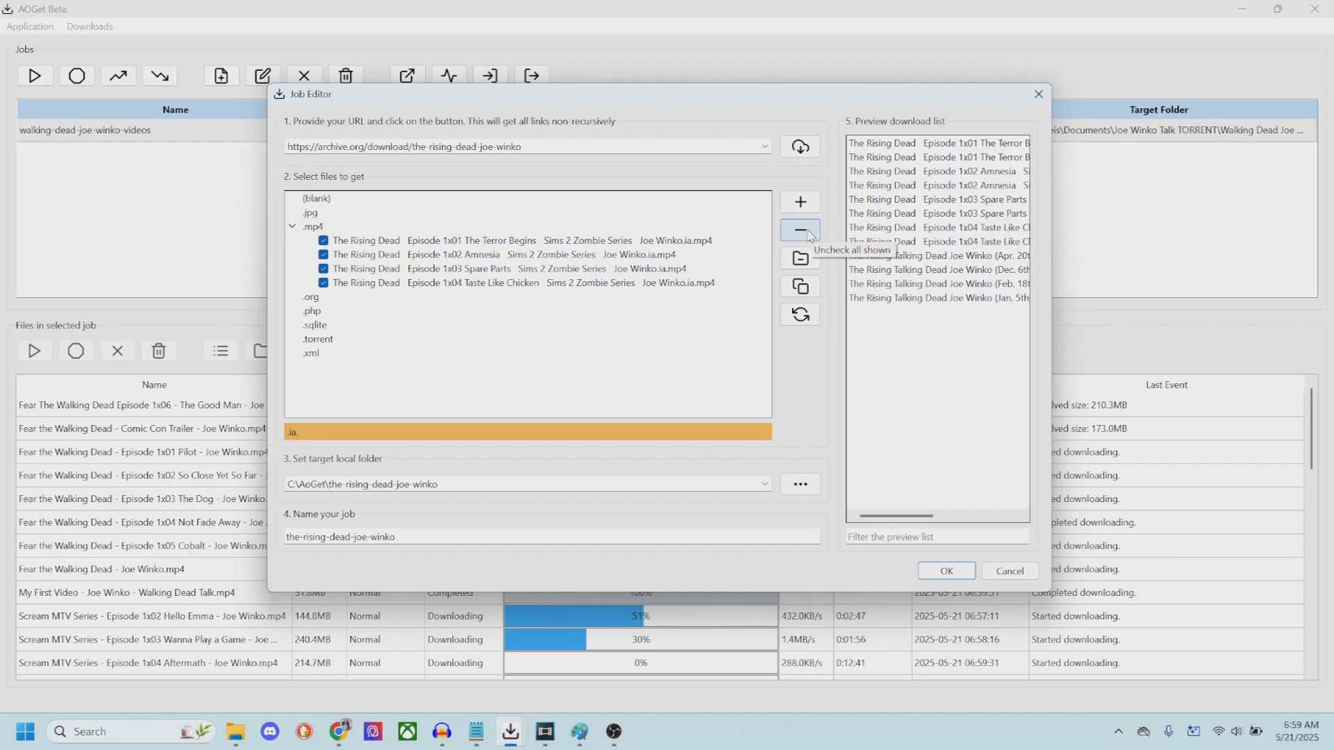
pyautogui.click(810, 238)
pyautogui.click(323, 437)
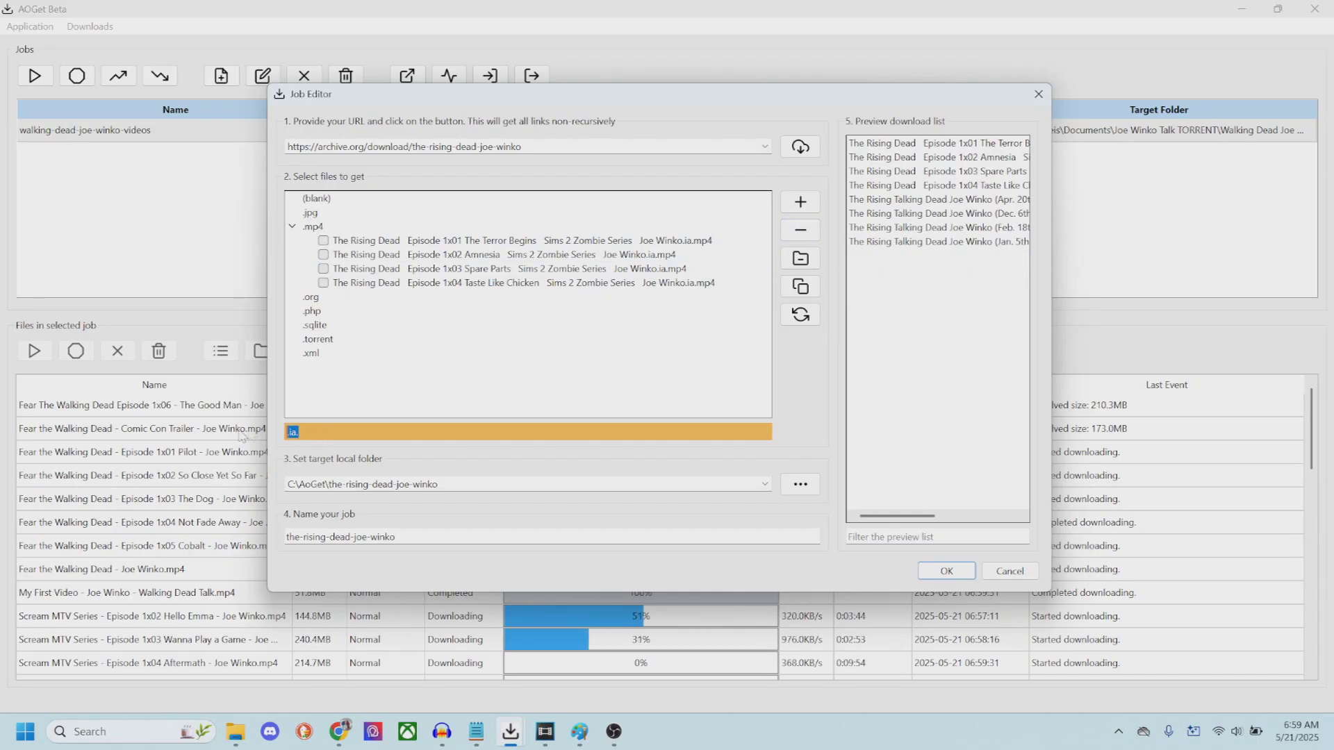
pyautogui.press('BackSpace')
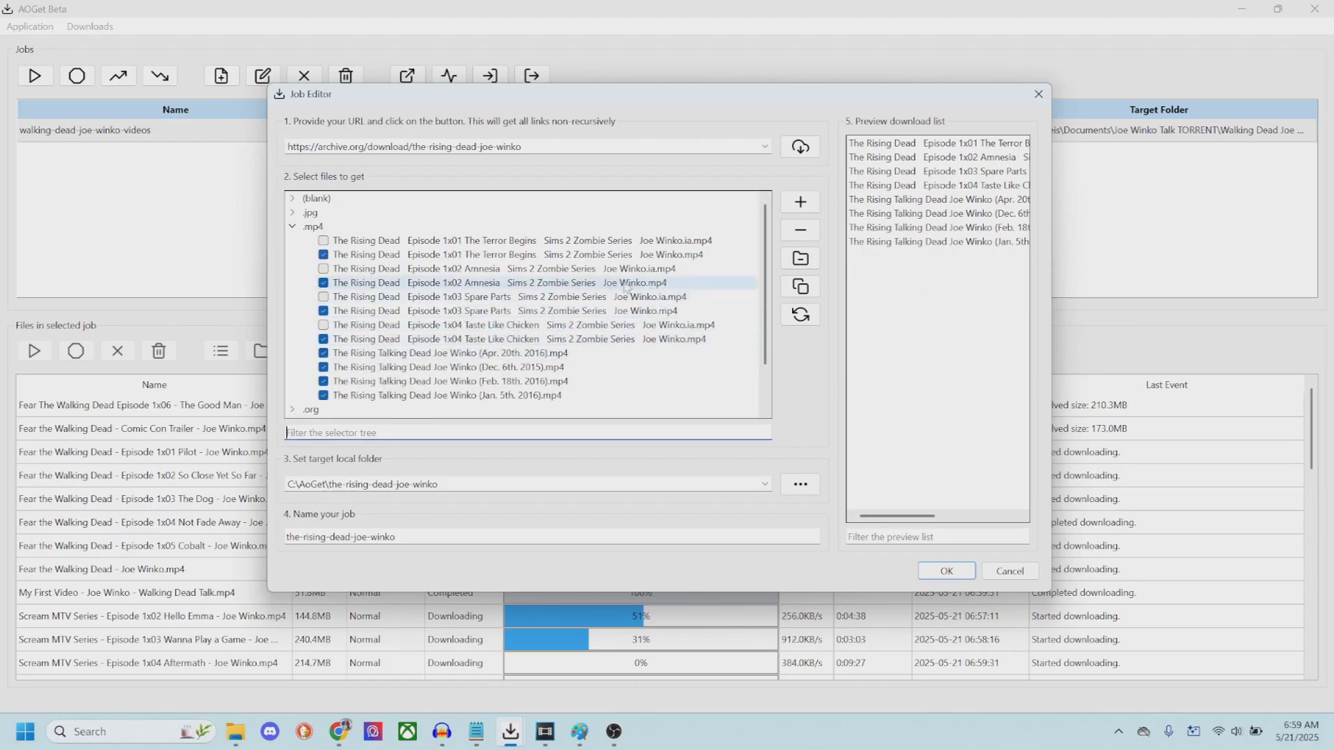
# - Set the job's target local folder to WDJWvids, confirm the directory and save the Rising Dead download job
pyautogui.tripleClick(676, 483)
pyautogui.press('End')
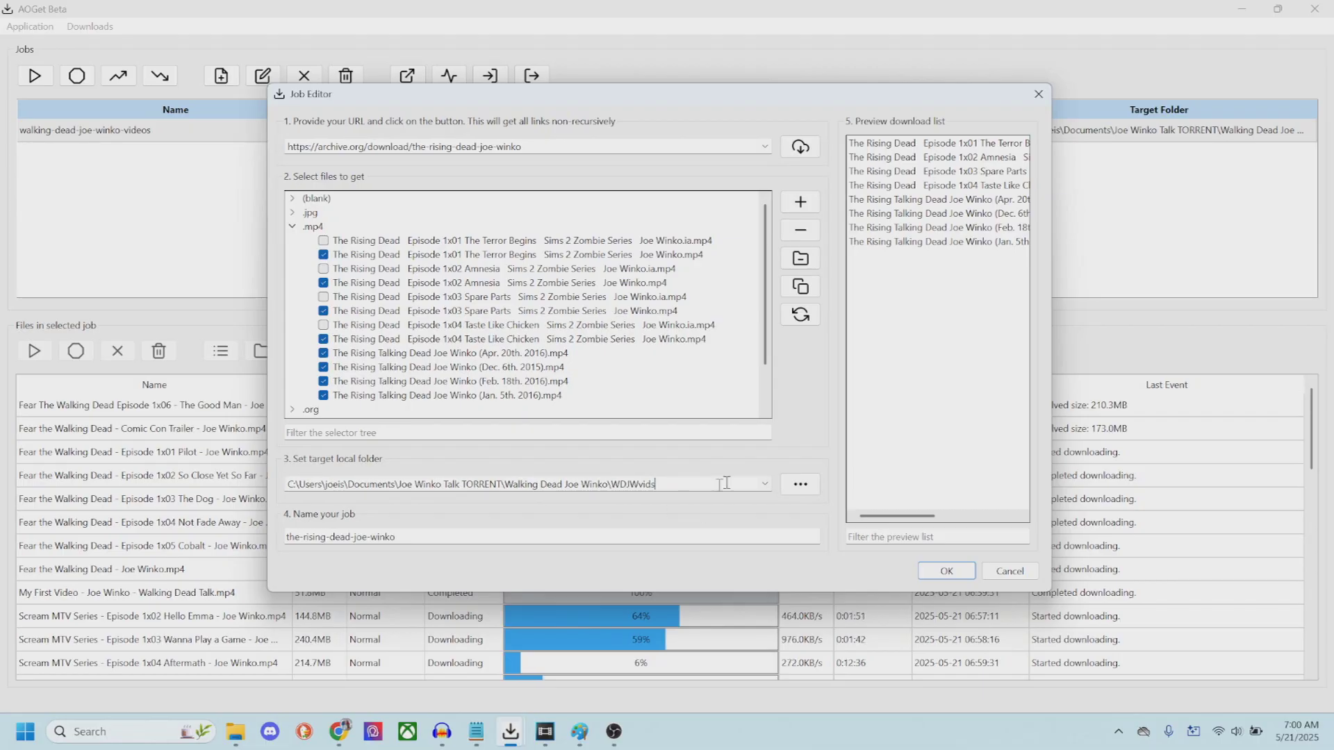
pyautogui.click(802, 485)
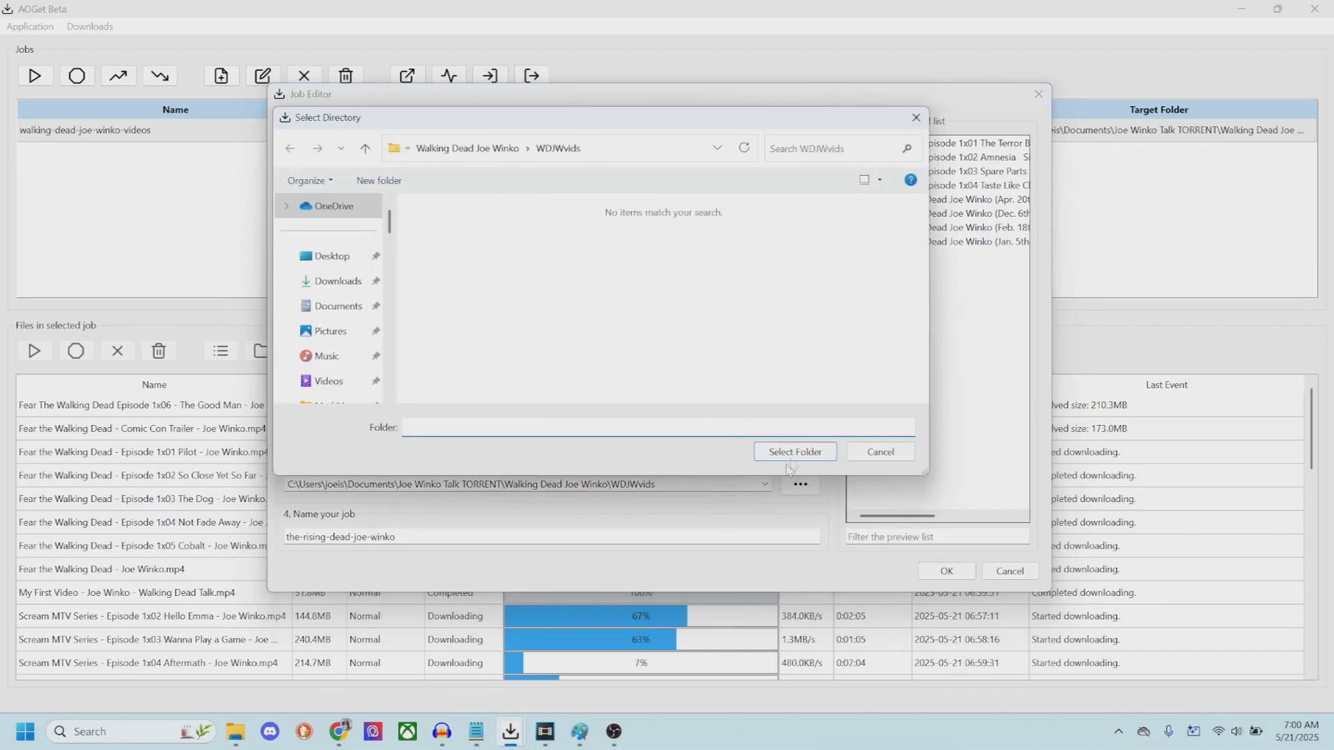
pyautogui.click(793, 455)
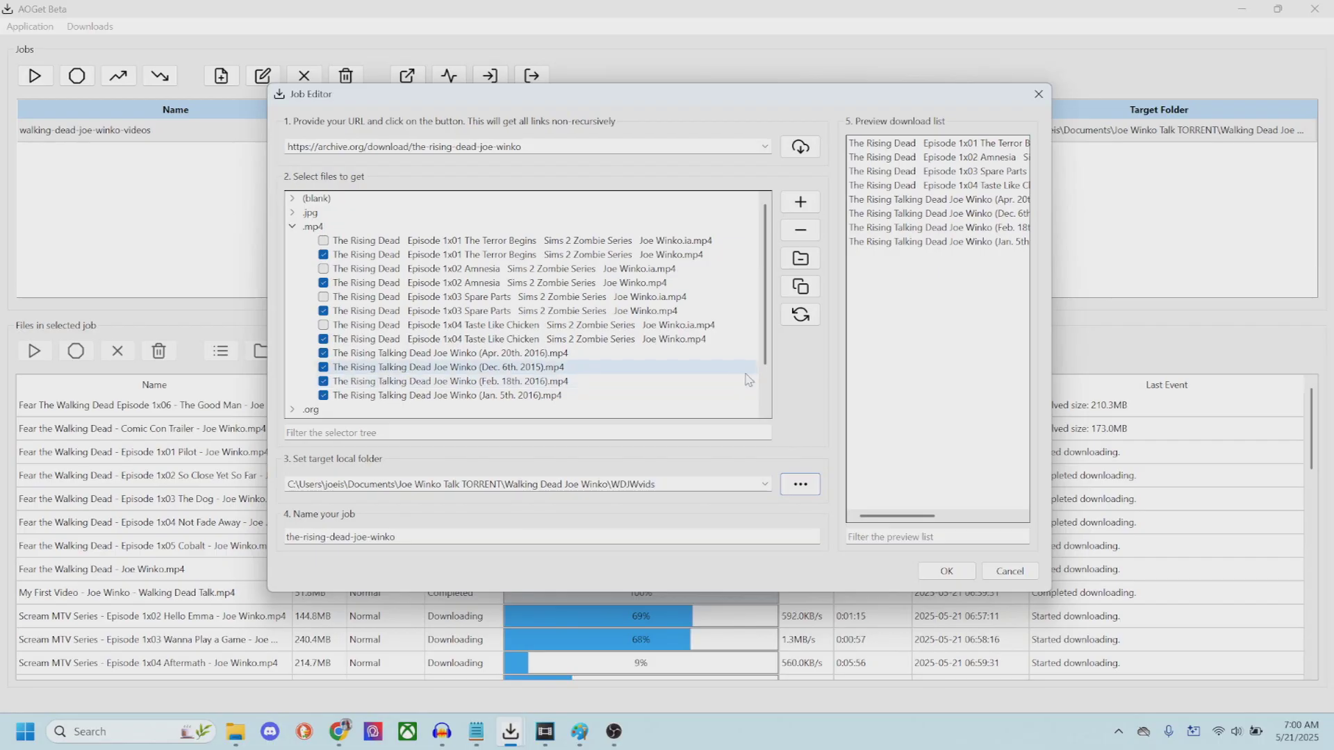
pyautogui.scroll(-2, 748, 379)
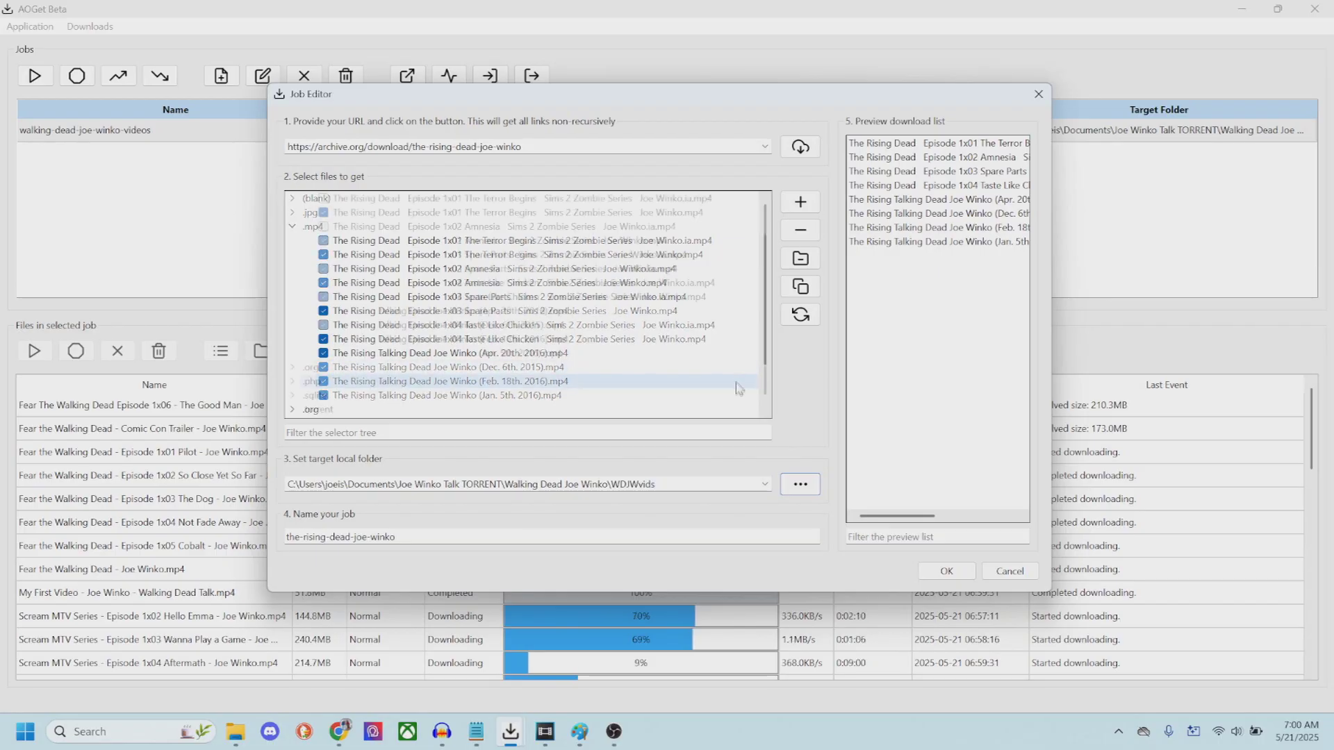
pyautogui.click(933, 572)
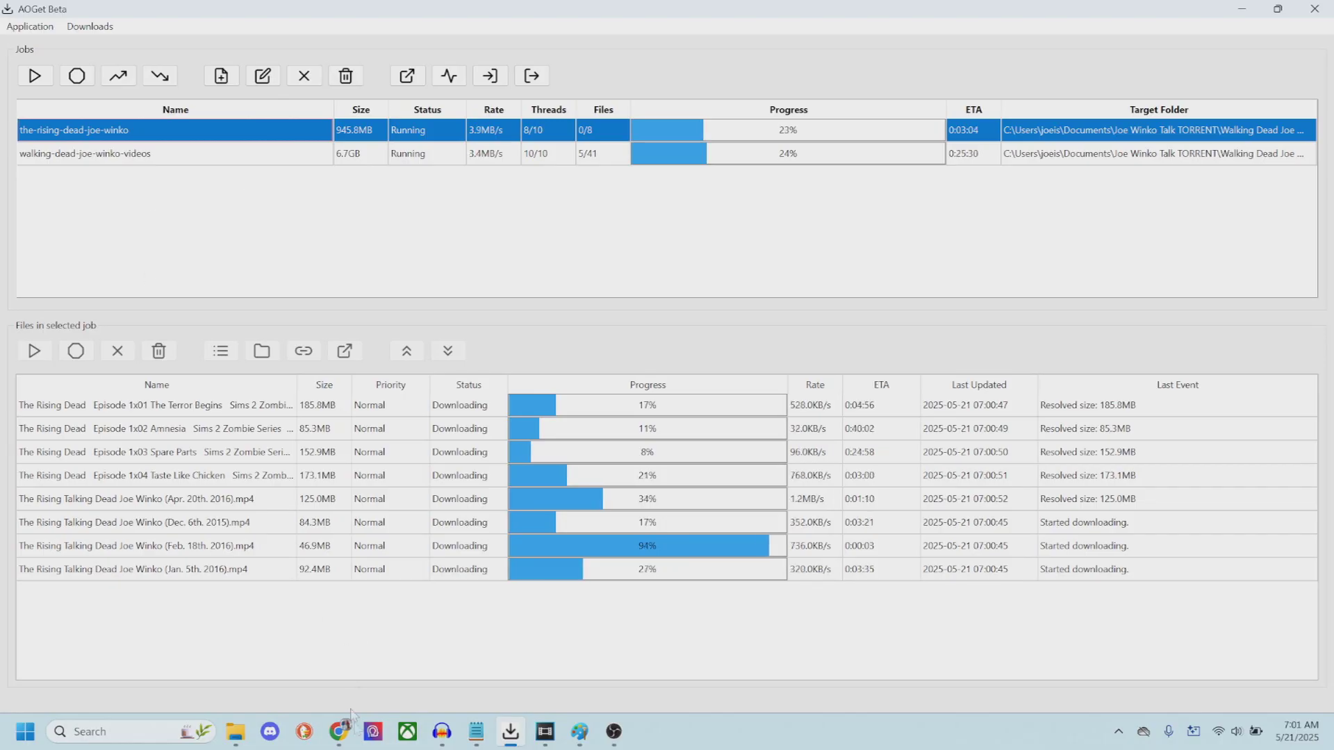
# - Go back from The Rising Dead file listing to the Internet Archive list in Chrome and browse its items
pyautogui.moveTo(339, 732)
pyautogui.click(431, 664)
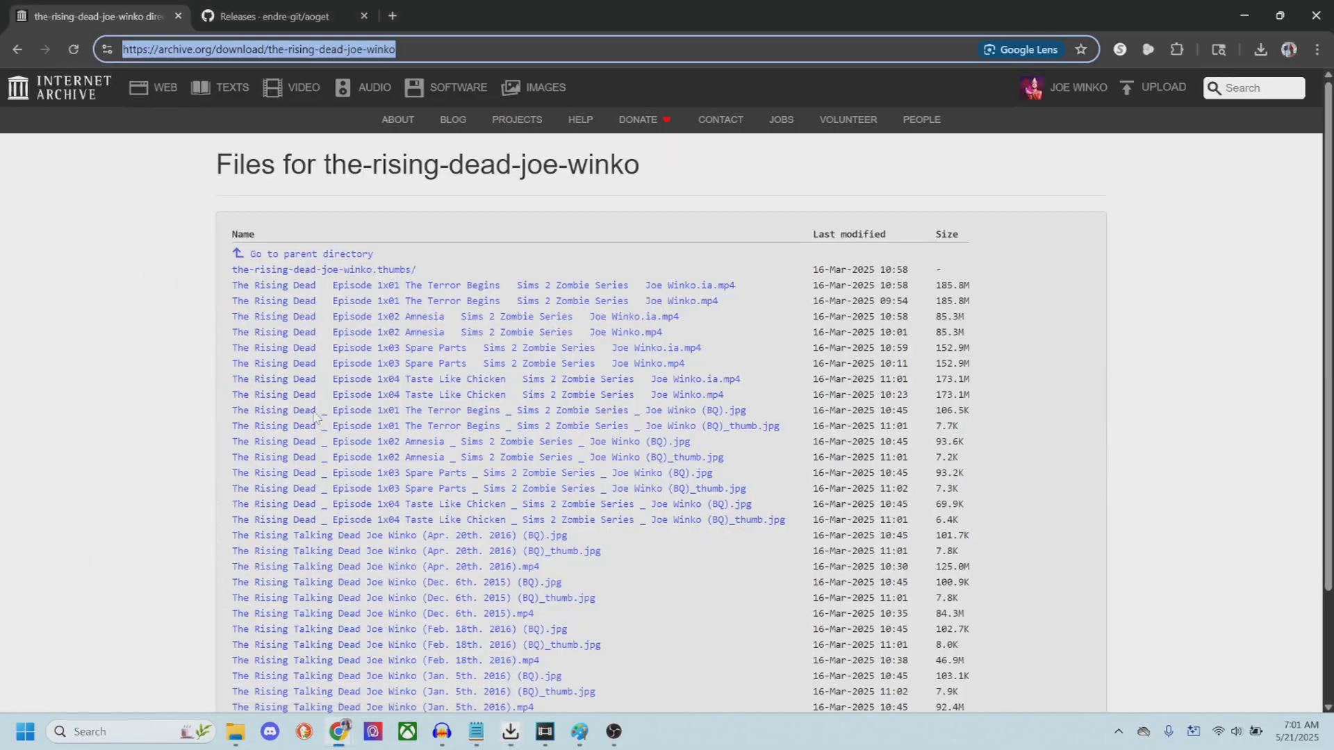
pyautogui.click(17, 51)
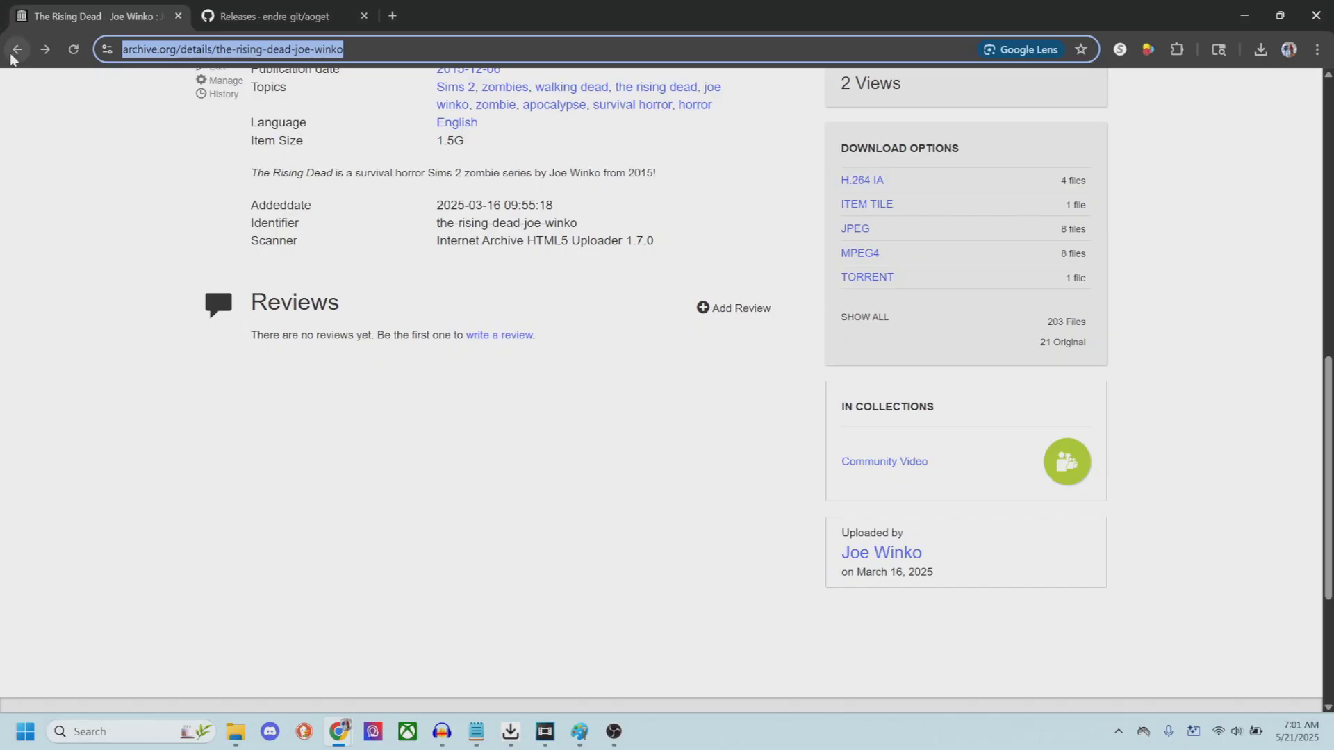
pyautogui.click(12, 56)
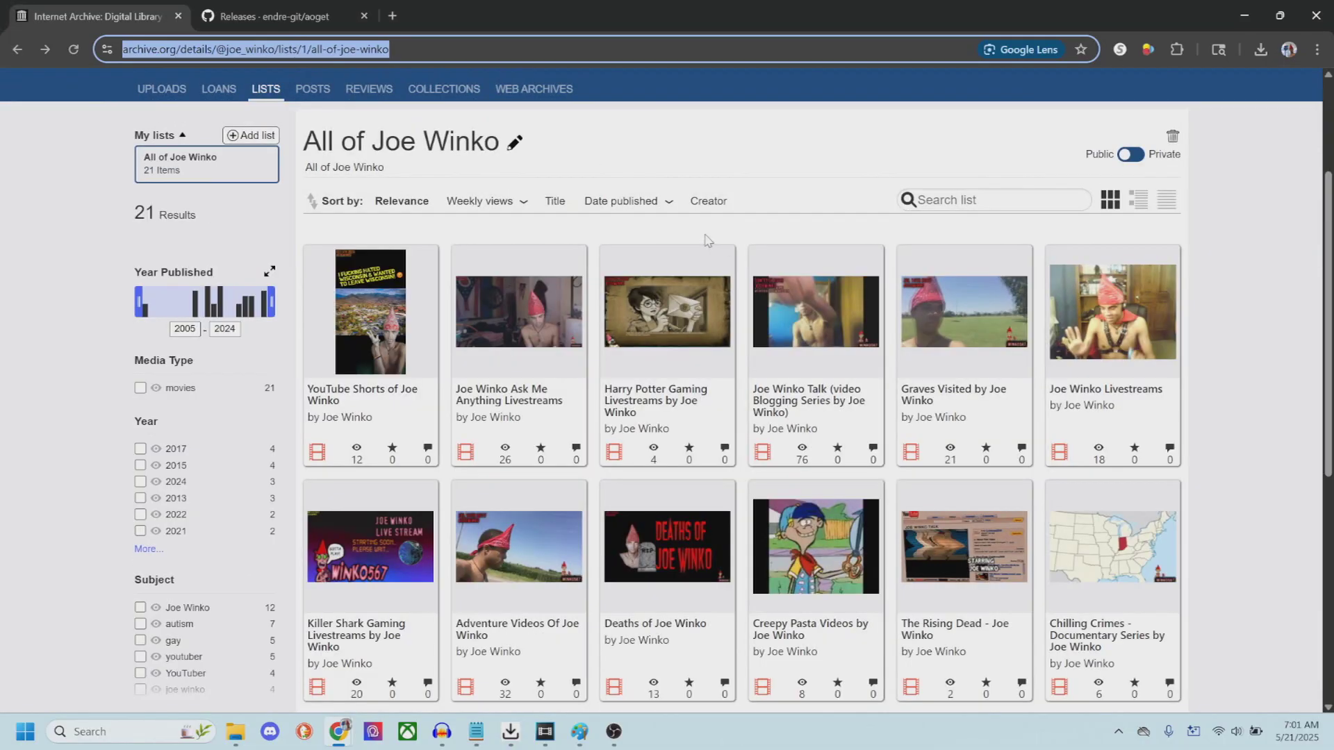
pyautogui.scroll(-5, 816, 321)
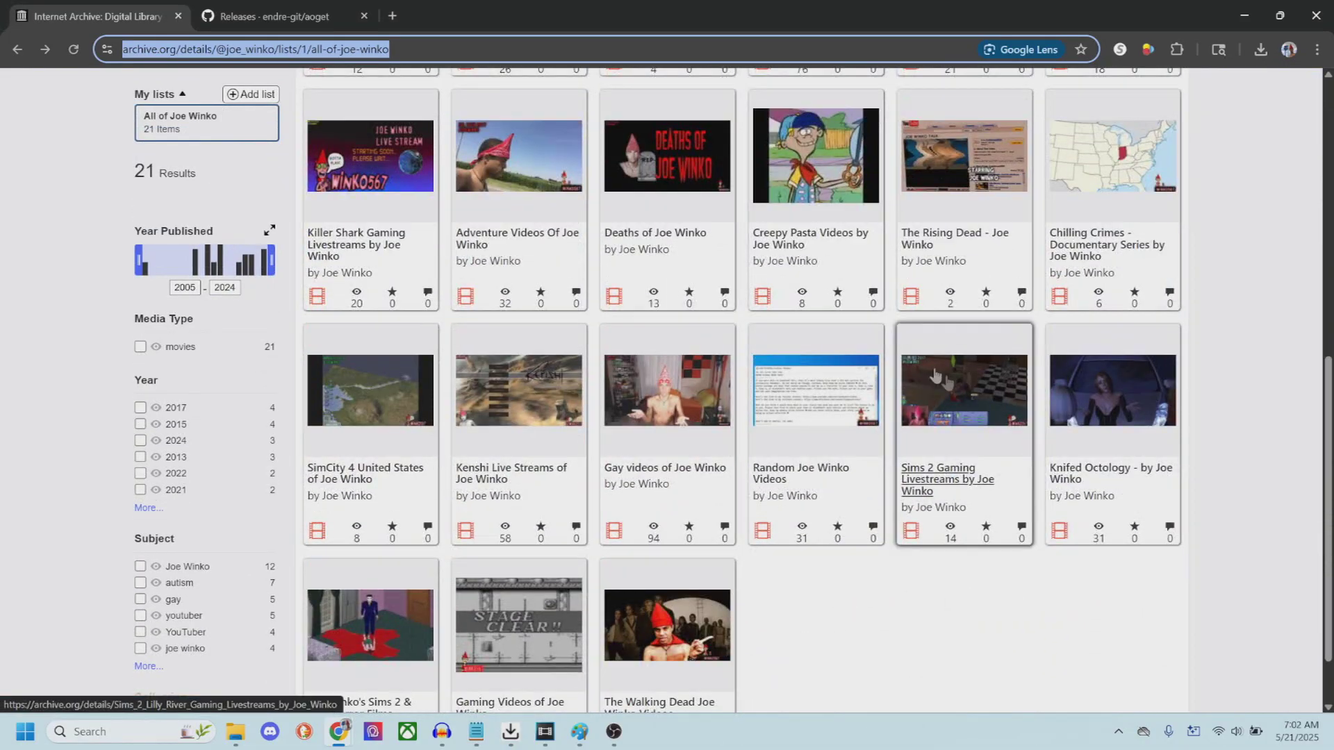
pyautogui.scroll(-1, 815, 403)
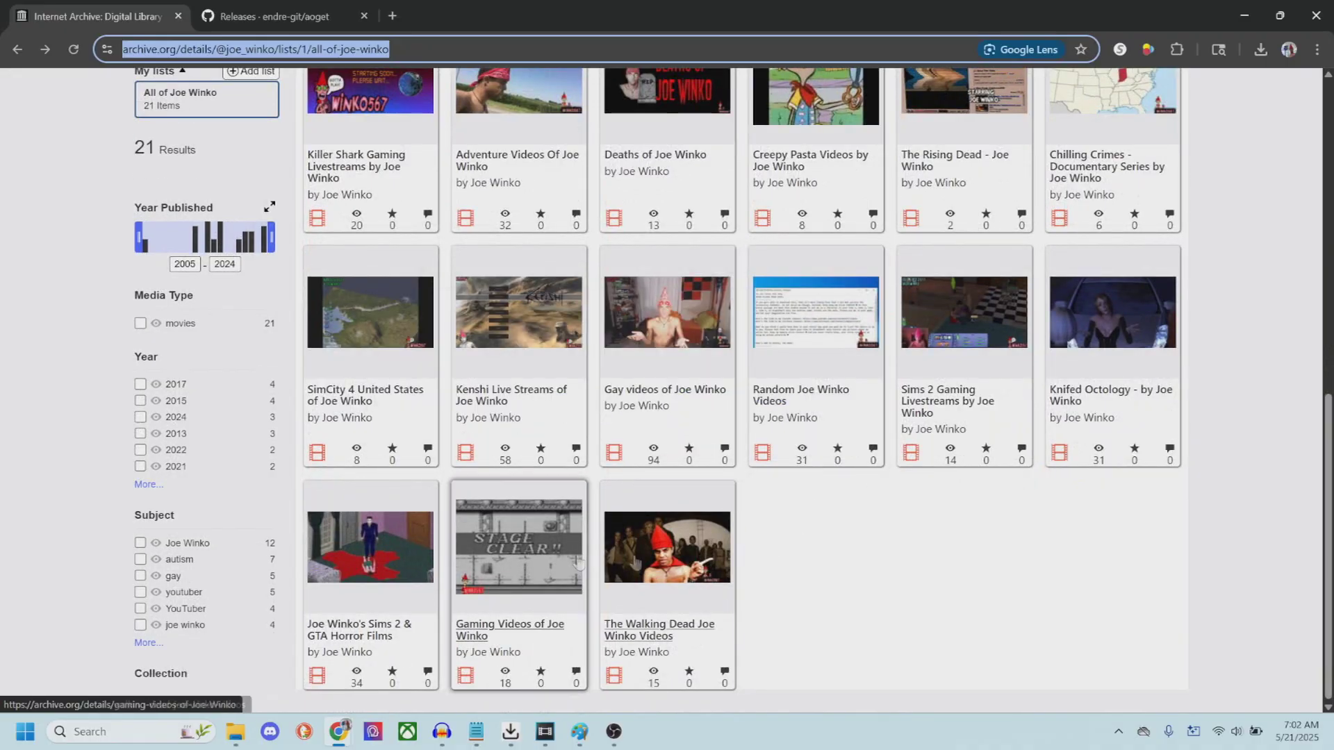
pyautogui.scroll(4, 965, 545)
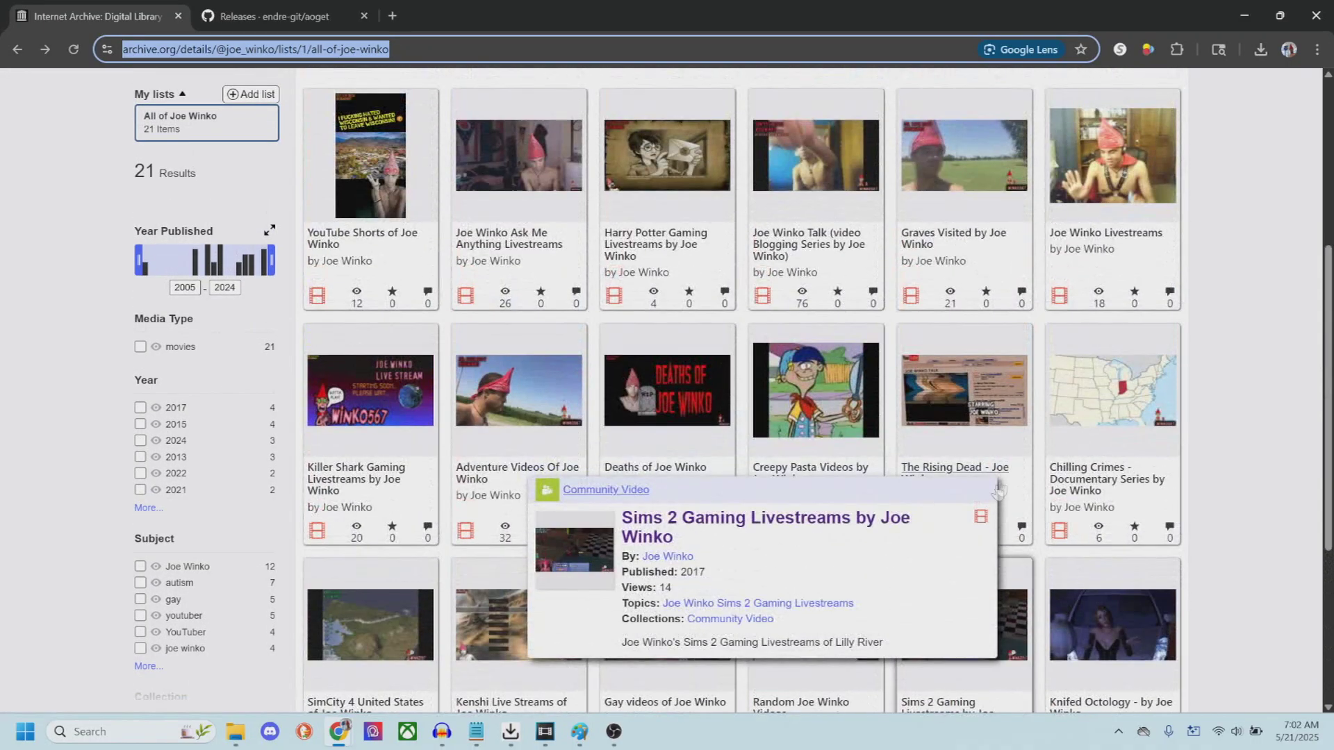
pyautogui.scroll(3, 1135, 372)
pyautogui.scroll(-1, 1220, 388)
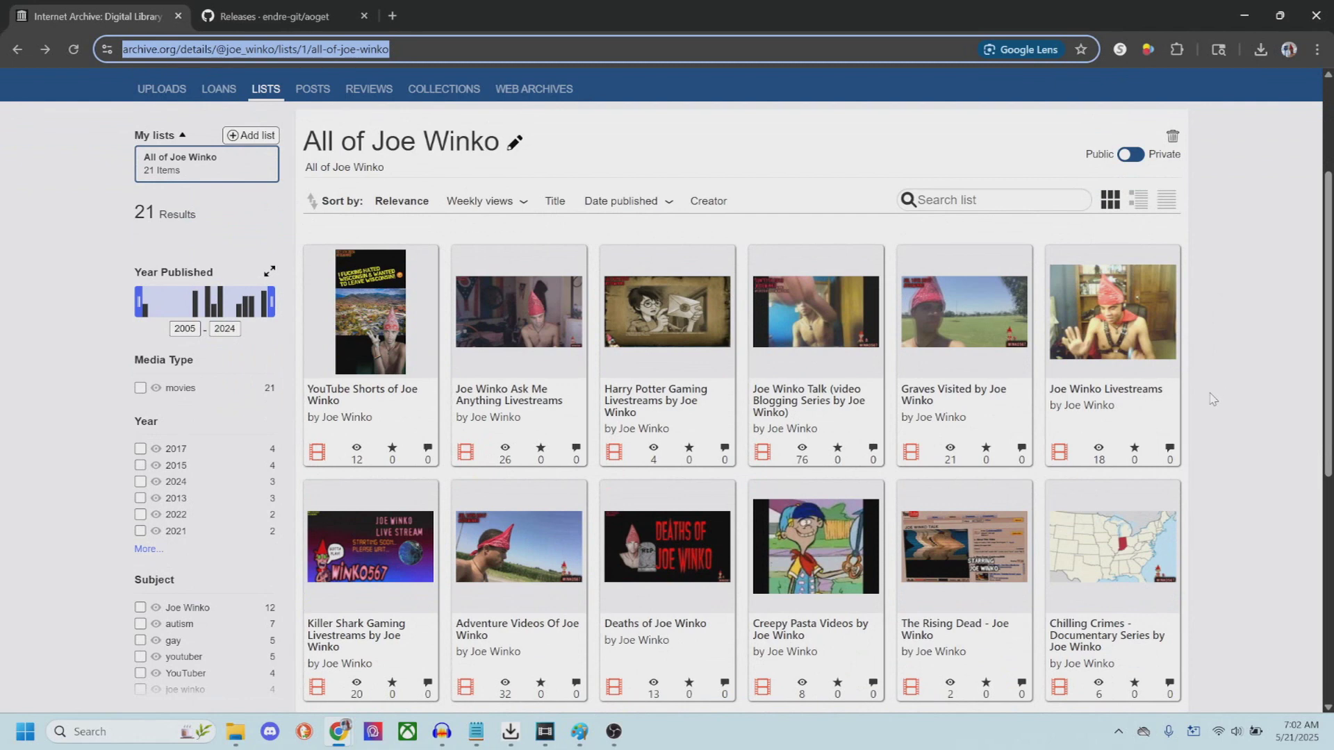
# - Look through the Internet Archive list and open its YouTube Shorts item
pyautogui.scroll(-1, 1212, 399)
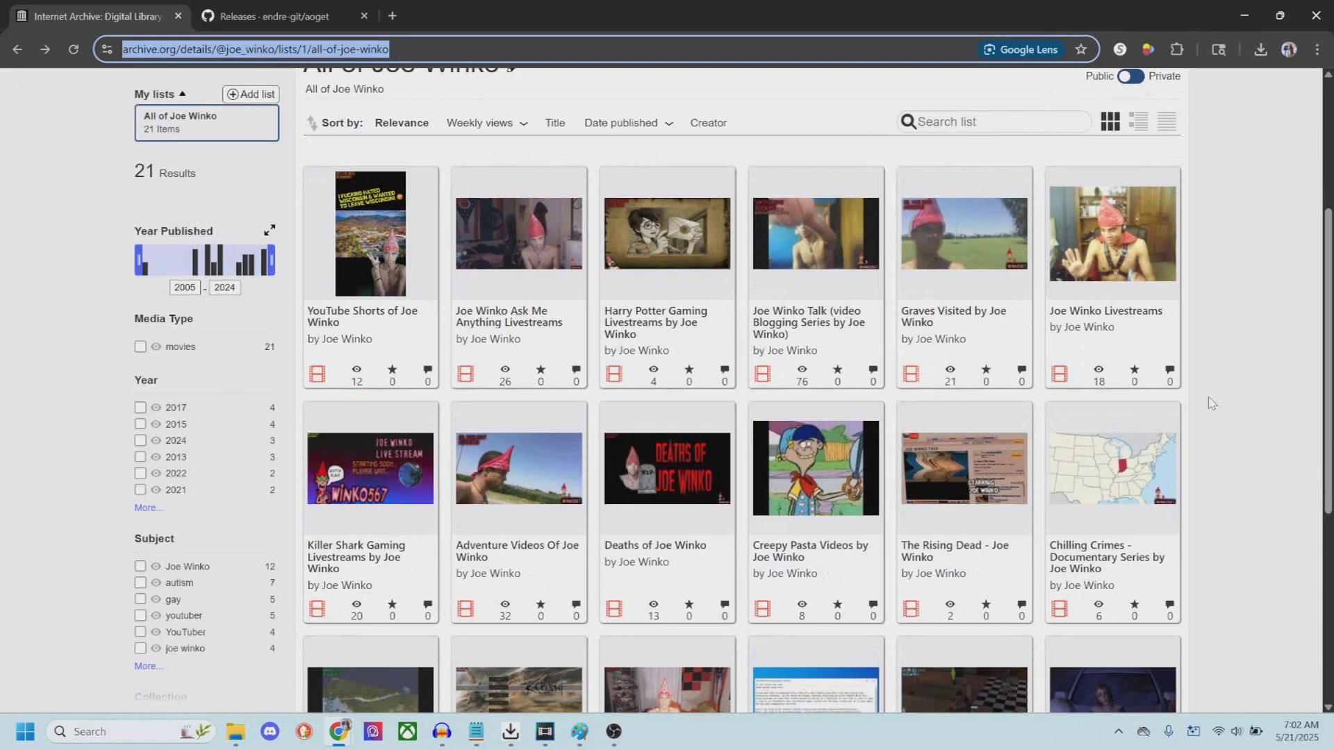
pyautogui.scroll(-1, 1210, 406)
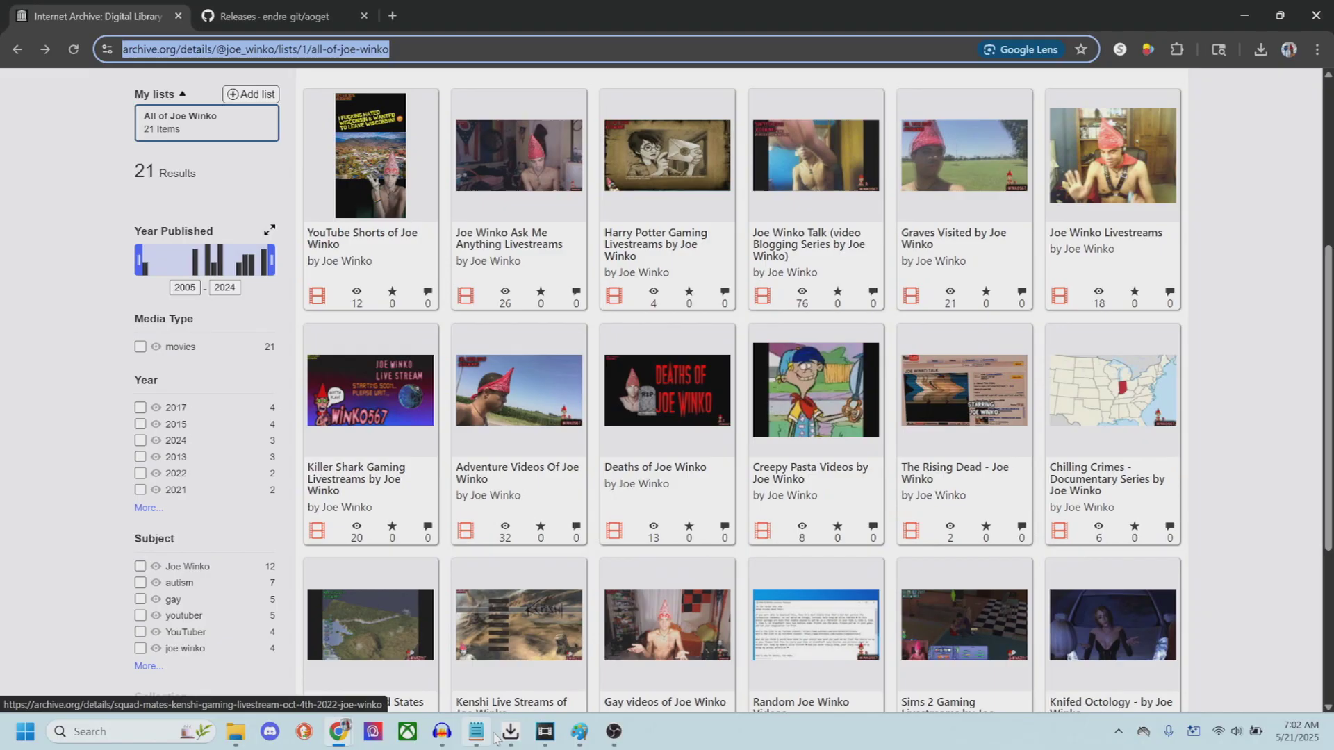
pyautogui.scroll(-4, 515, 530)
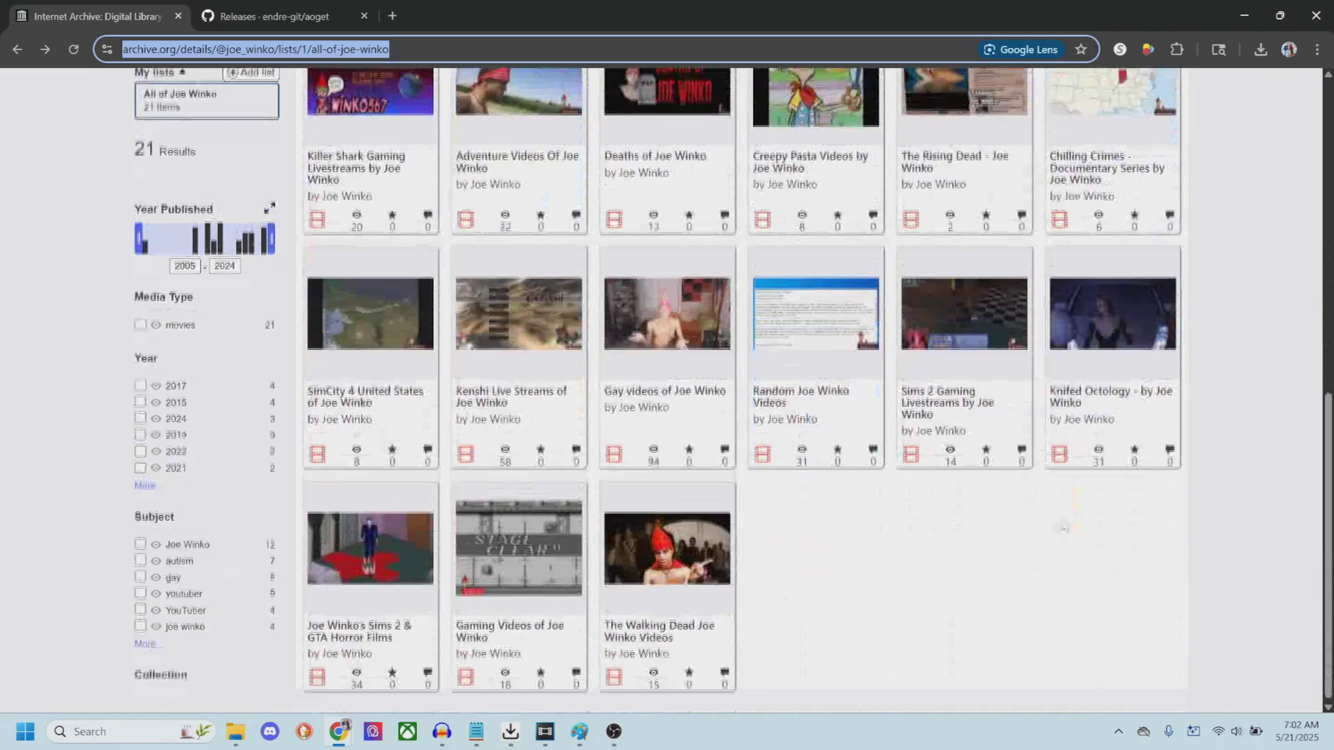
pyautogui.scroll(5, 515, 530)
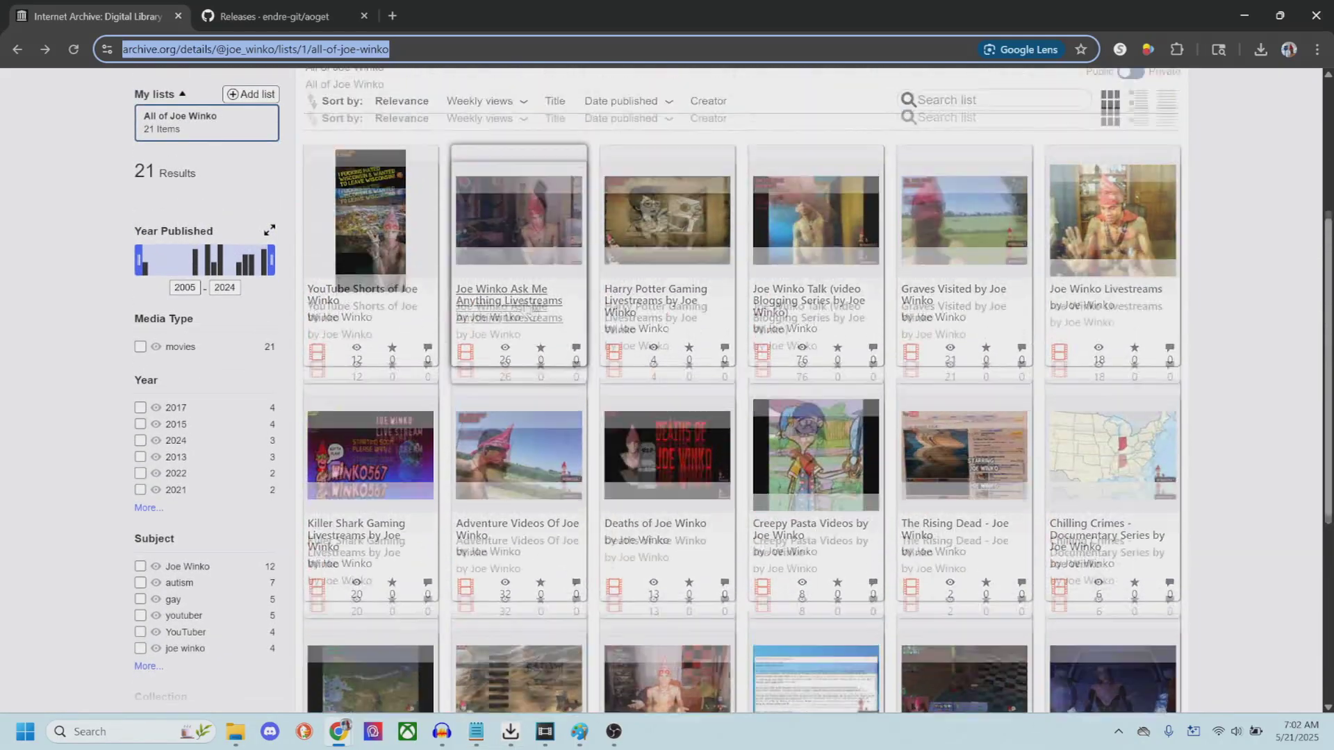
pyautogui.click(380, 322)
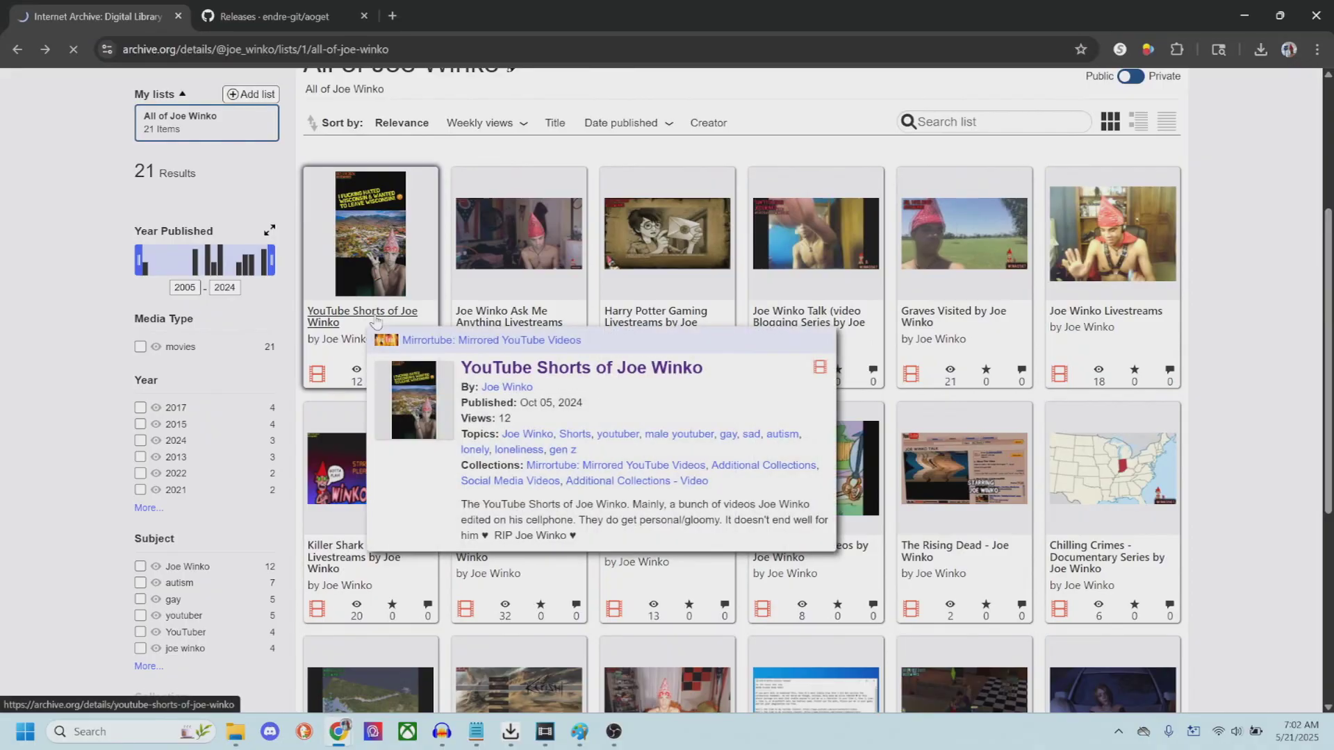
# - Expand the item's MPEG4 download options and open the full file listing for all of its files
pyautogui.scroll(-7, 668, 389)
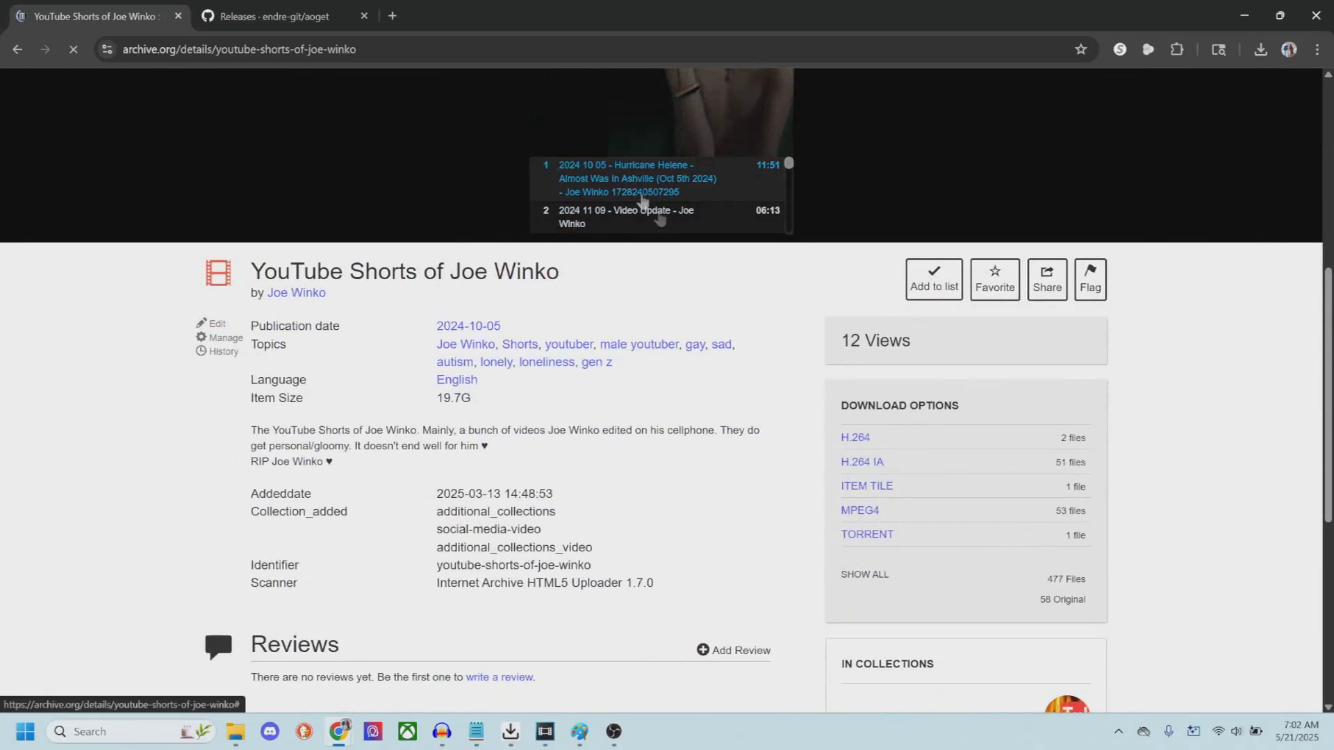
pyautogui.scroll(2, 744, 287)
pyautogui.scroll(-2, 820, 479)
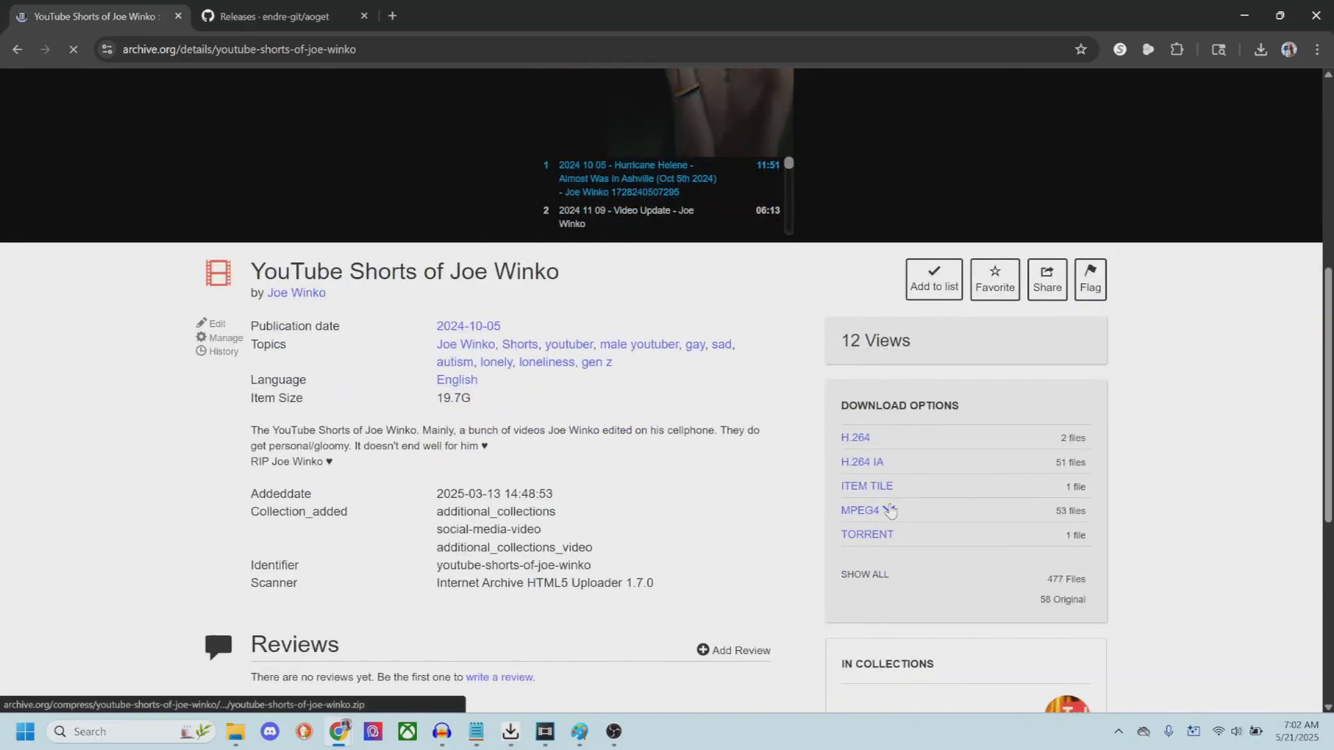
pyautogui.click(890, 511)
pyautogui.scroll(-5, 985, 532)
pyautogui.scroll(-20, 986, 532)
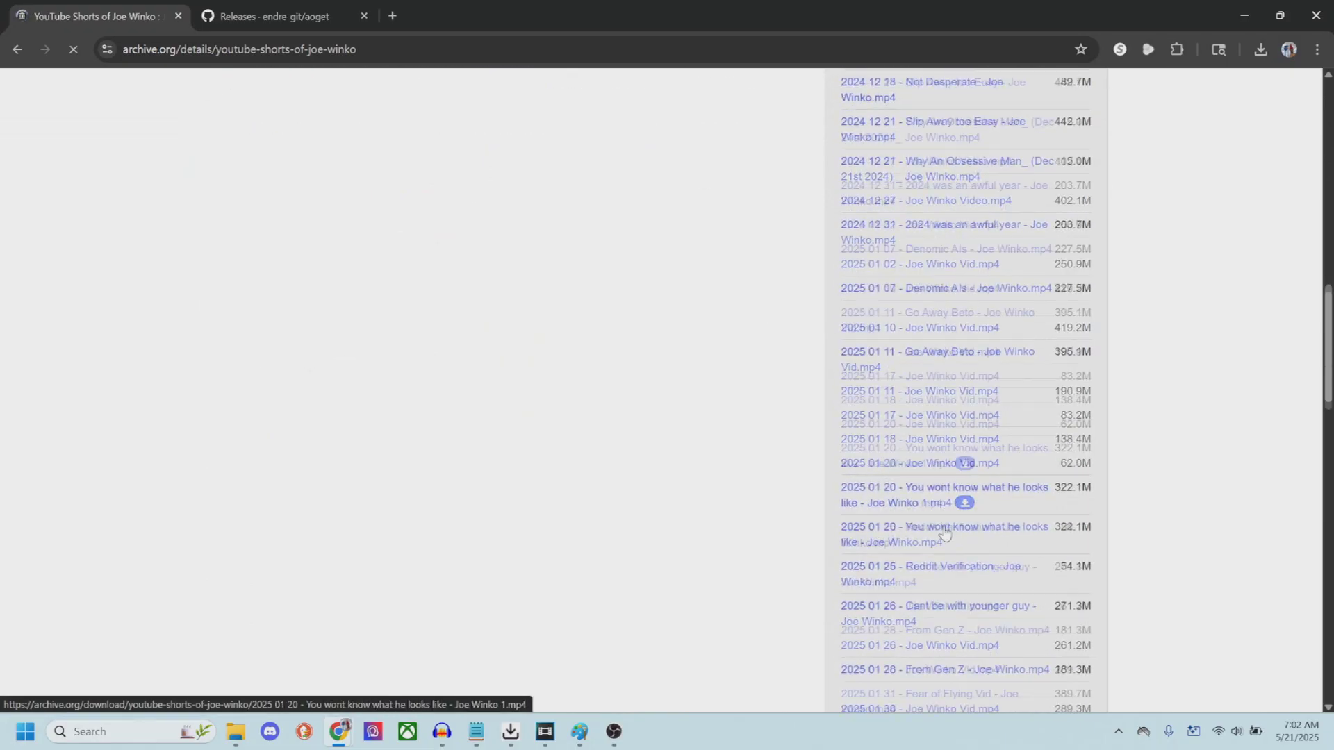
pyautogui.scroll(-5, 946, 524)
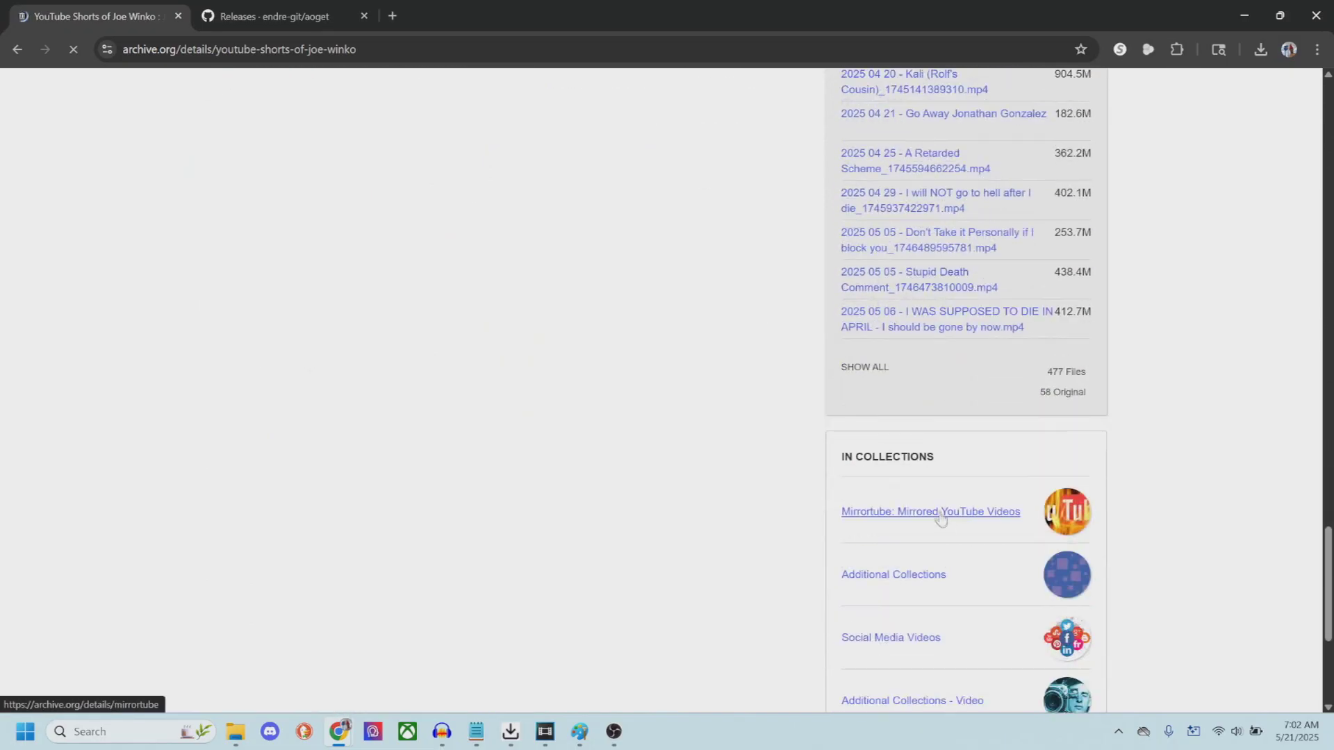
pyautogui.click(860, 371)
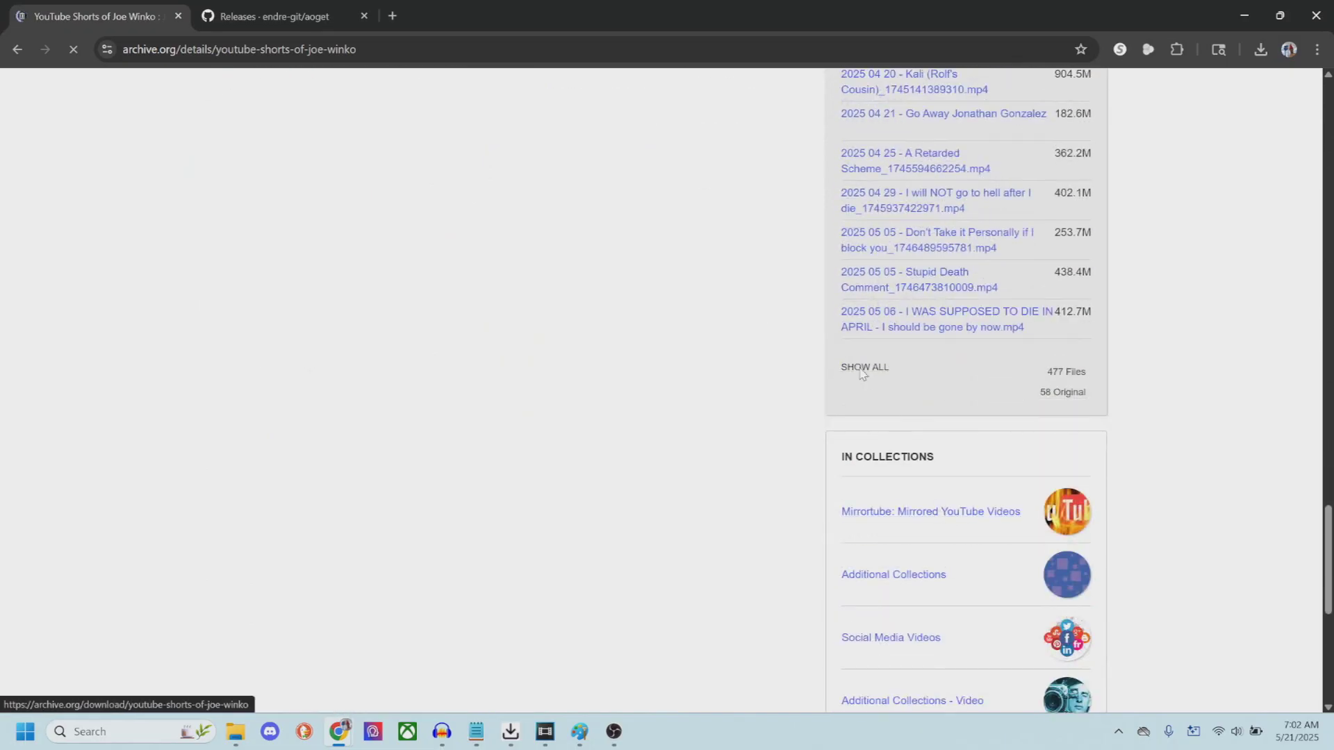
# - Copy the web address of the YouTube Shorts file listing page
pyautogui.click(397, 43)
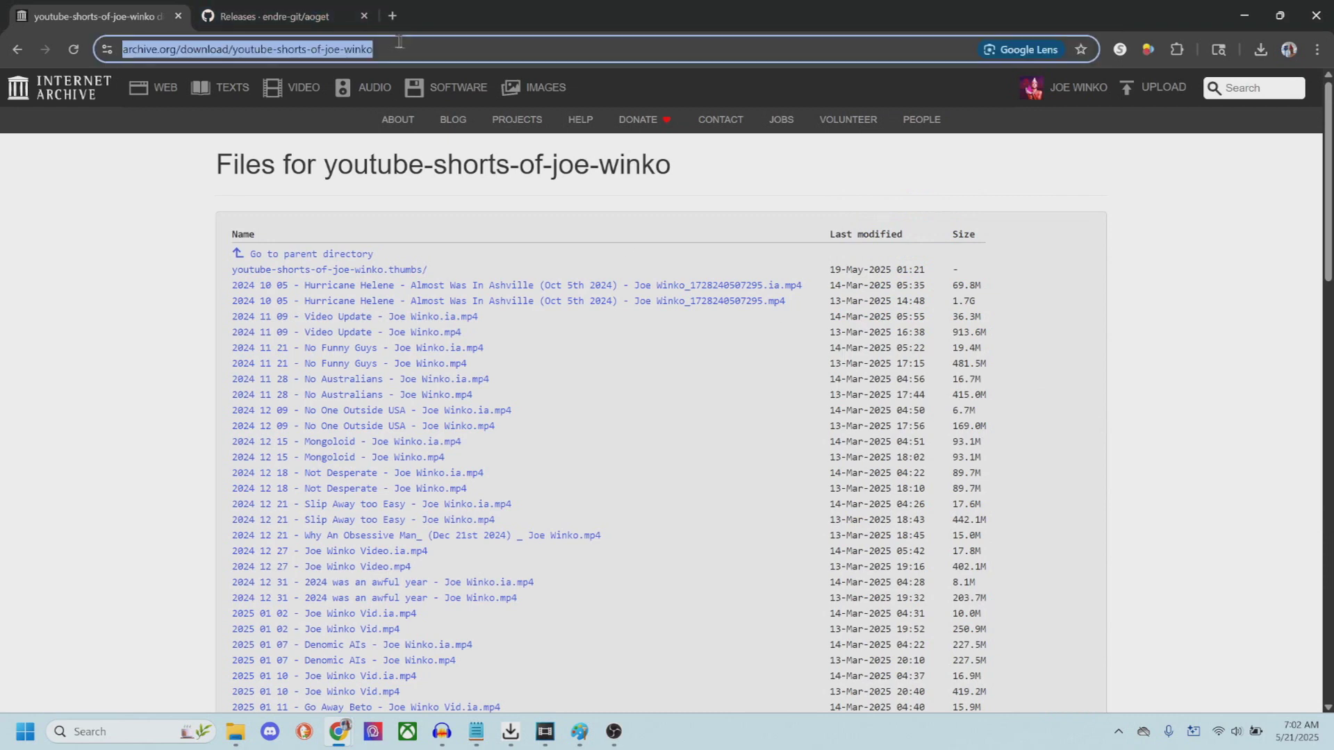
pyautogui.rightClick(402, 44)
pyautogui.click(458, 188)
pyautogui.rightClick(403, 50)
pyautogui.click(455, 200)
# - Switch to AOGet, create a new job with the copied listing URL and fetch its file links
pyautogui.click(512, 678)
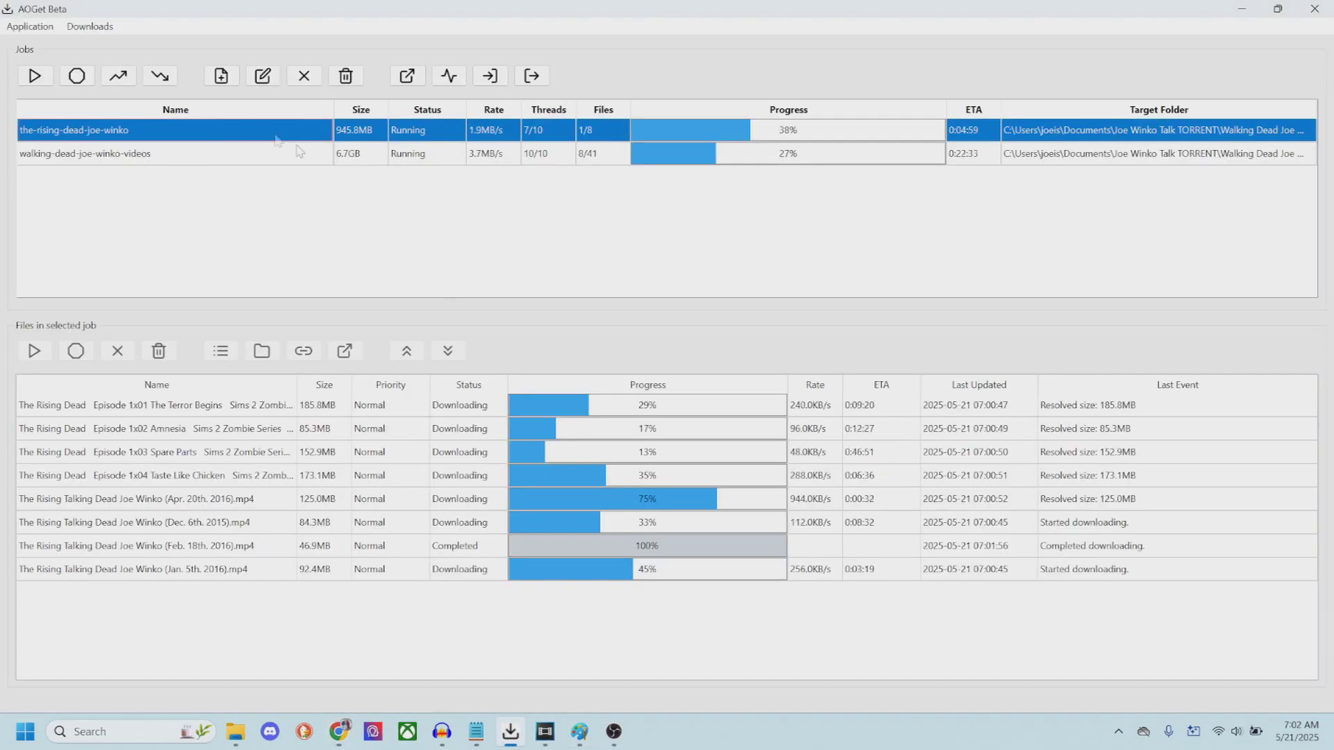
pyautogui.click(222, 76)
pyautogui.click(474, 145)
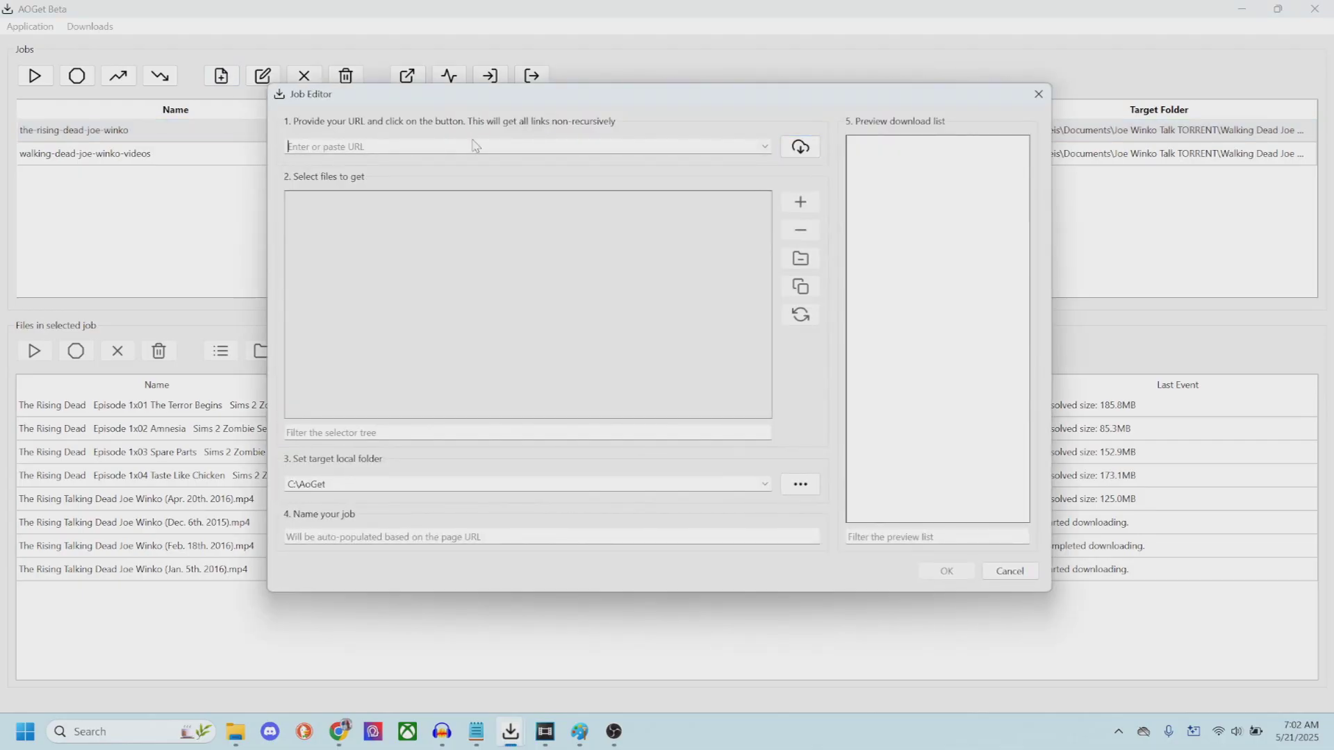
pyautogui.hotkey('ctrl', 'v')
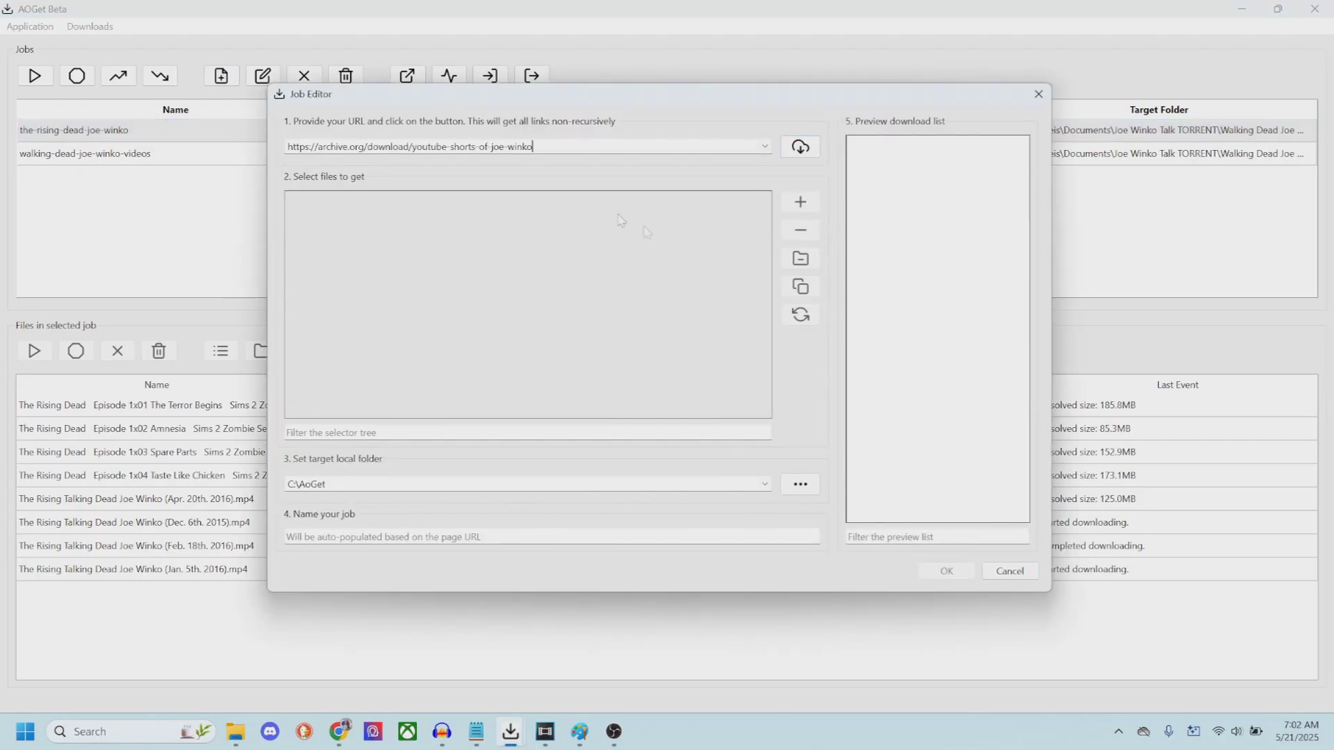
pyautogui.click(803, 148)
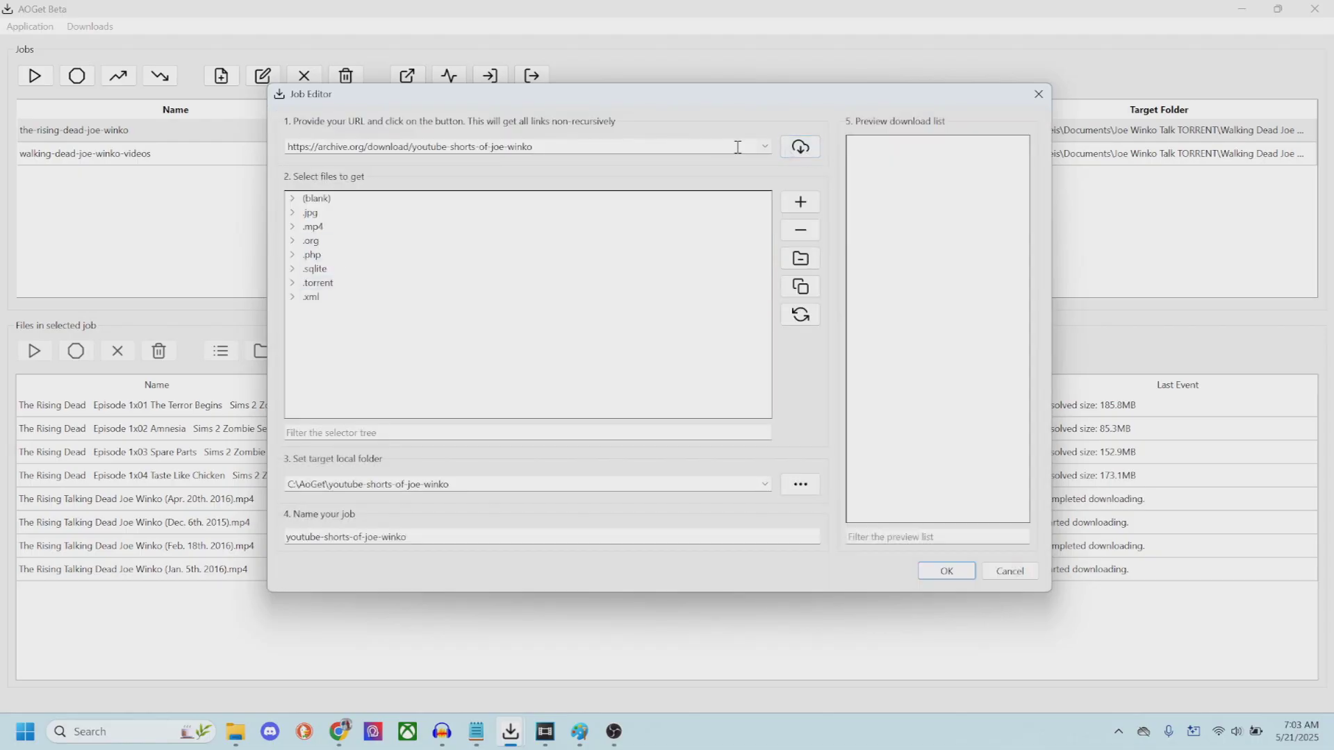
# - Expand the .mp4 group of the YouTube Shorts job and check all of its files
pyautogui.click(292, 228)
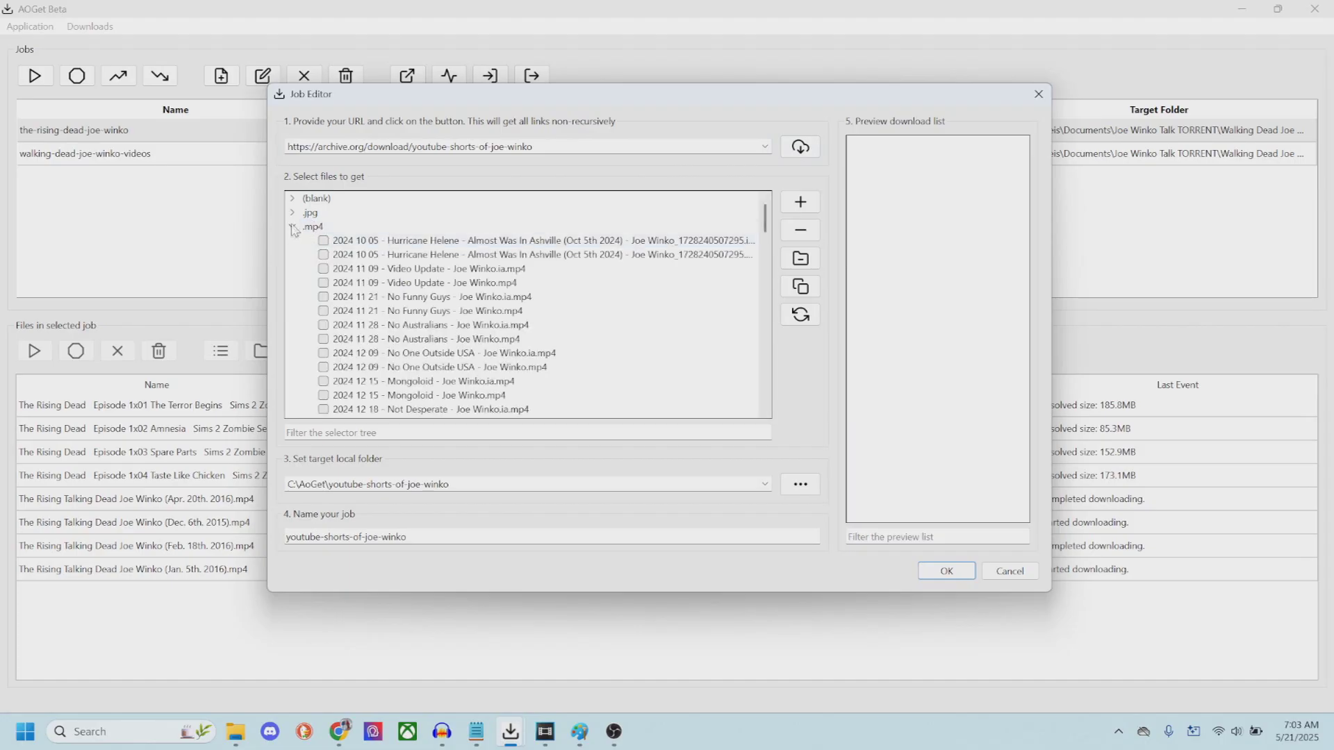
pyautogui.click(813, 204)
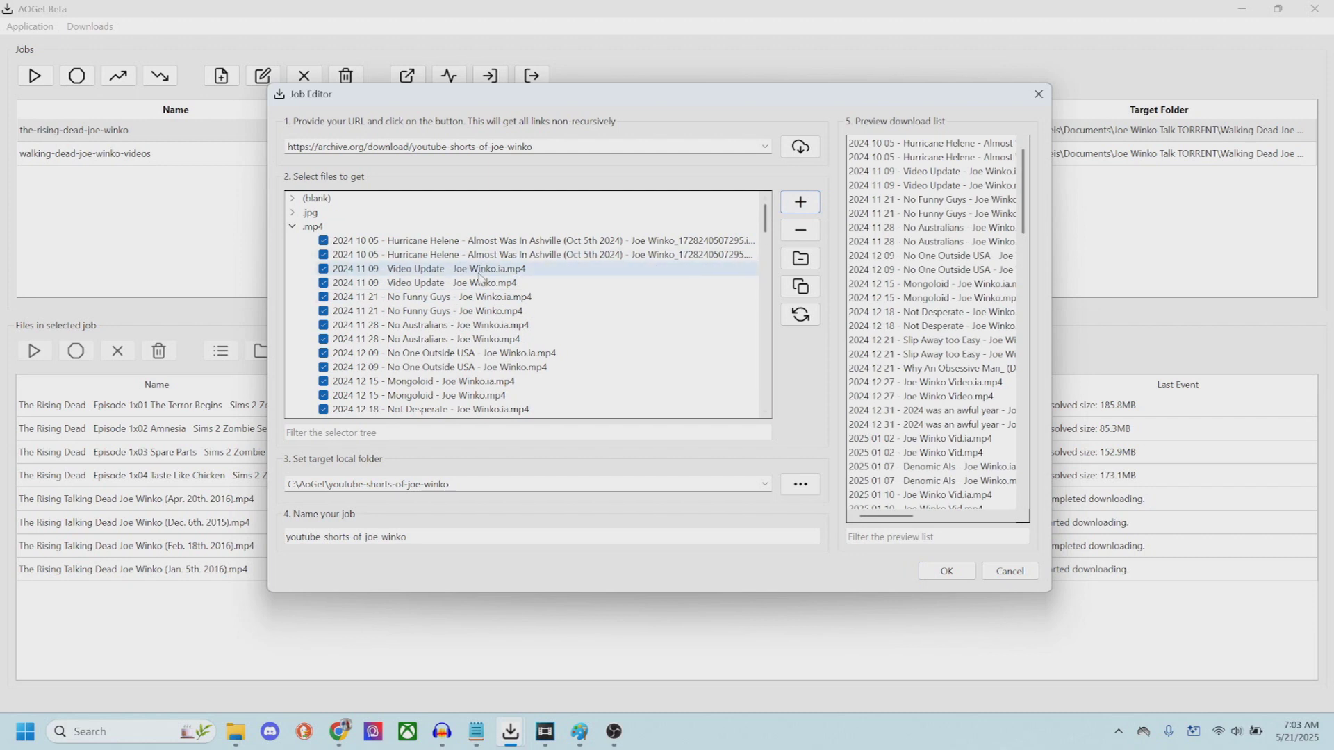
pyautogui.scroll(-4, 482, 306)
pyautogui.scroll(4, 483, 310)
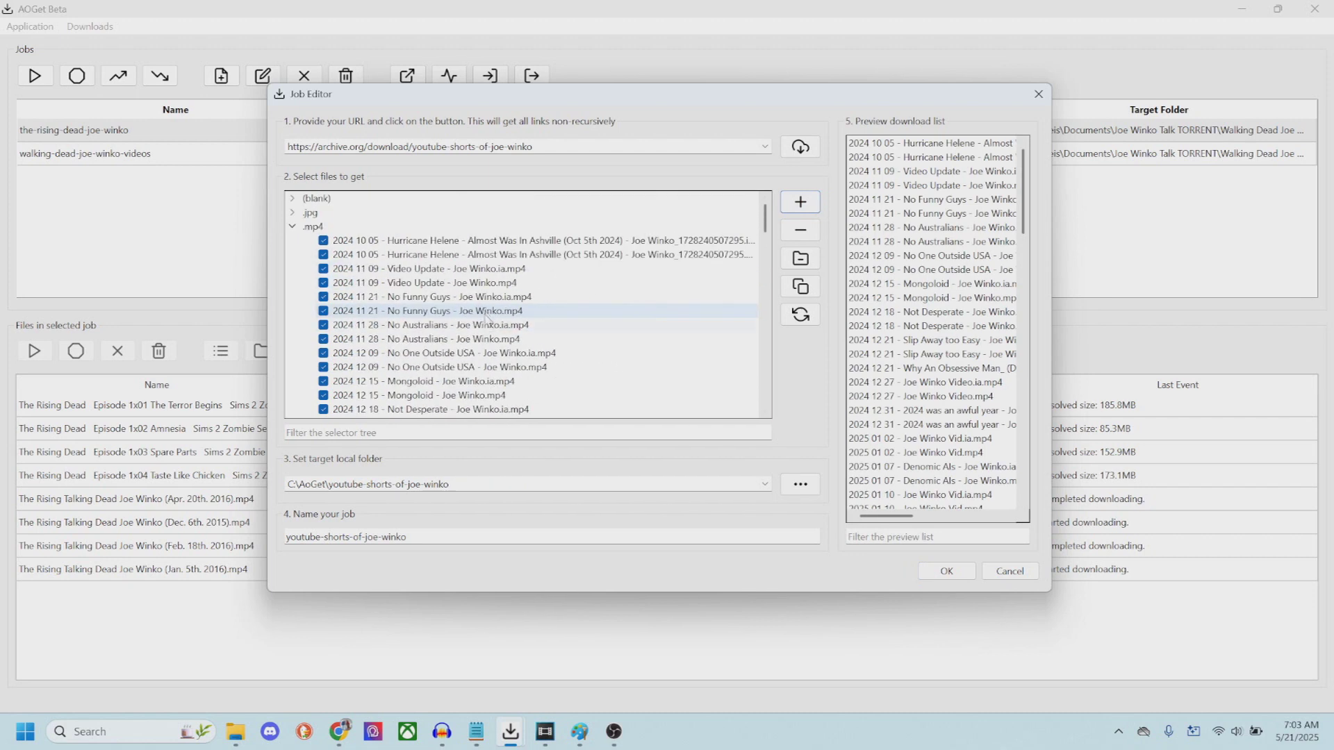
# - Filter the selector tree by ".ia.", uncheck all matching MP4 files and clear the filter to review the remaining selection
pyautogui.click(444, 438)
pyautogui.scroll(-1, 486, 341)
pyautogui.scroll(1, 486, 341)
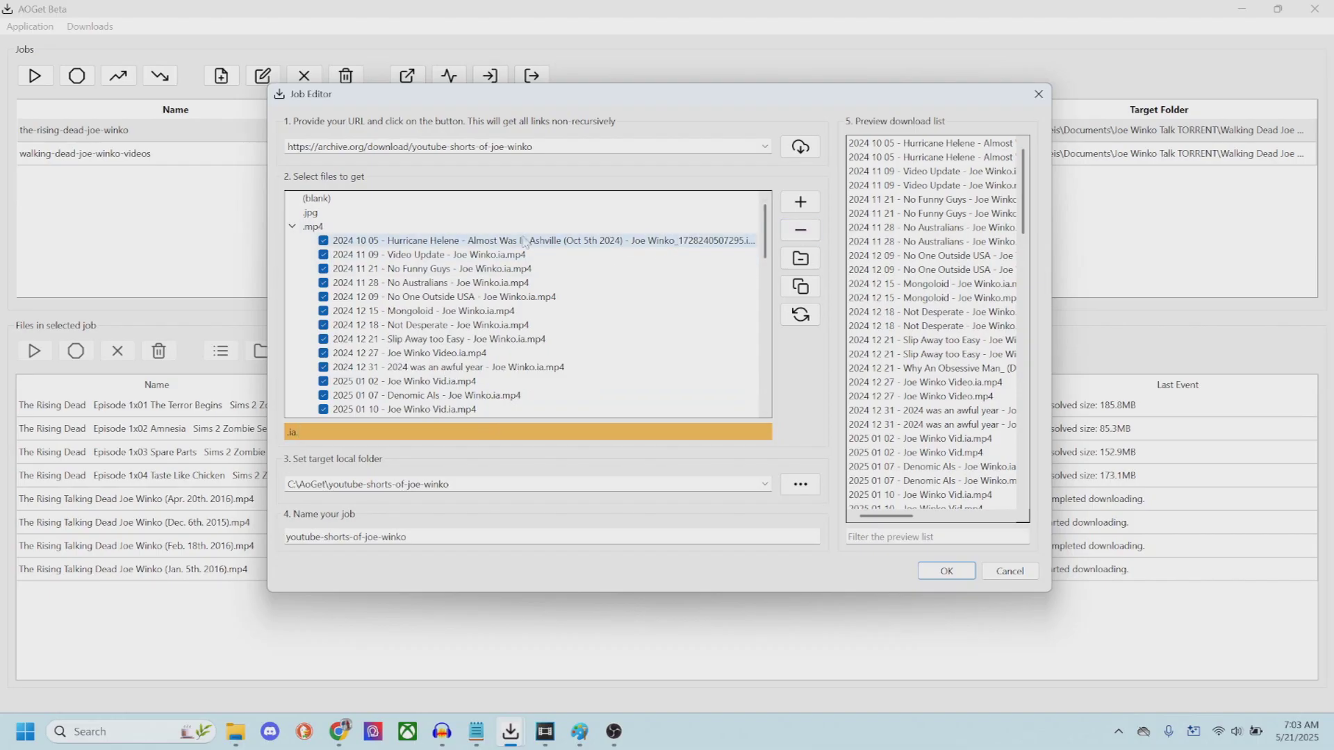
pyautogui.scroll(-1, 470, 310)
pyautogui.scroll(-10, 470, 310)
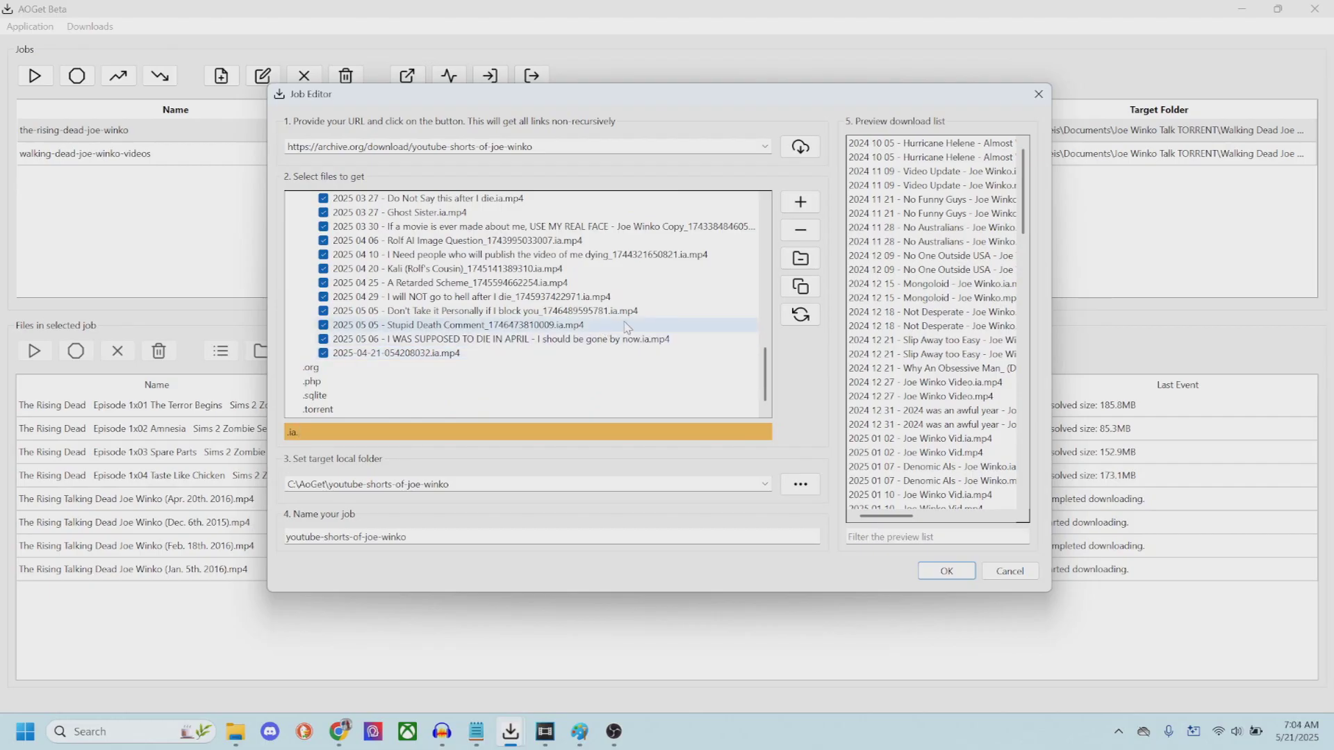
pyautogui.scroll(11, 625, 327)
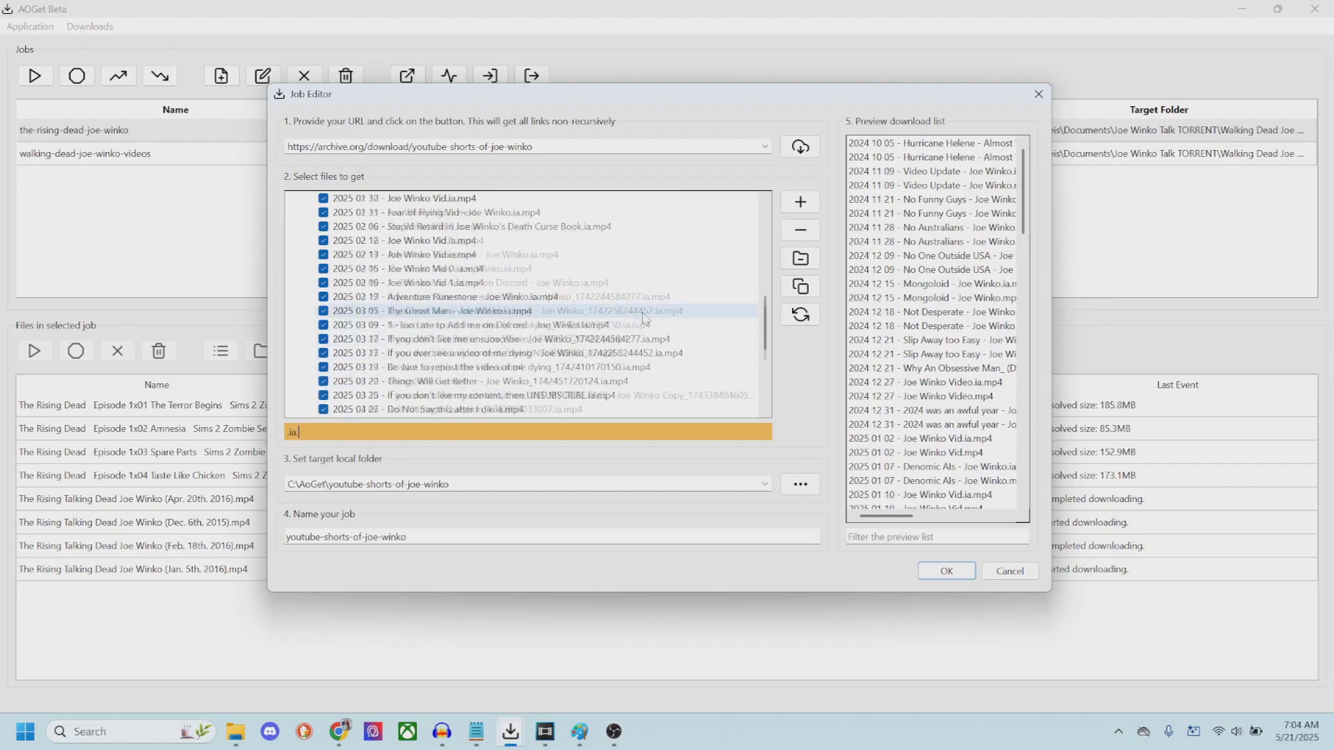
pyautogui.click(801, 230)
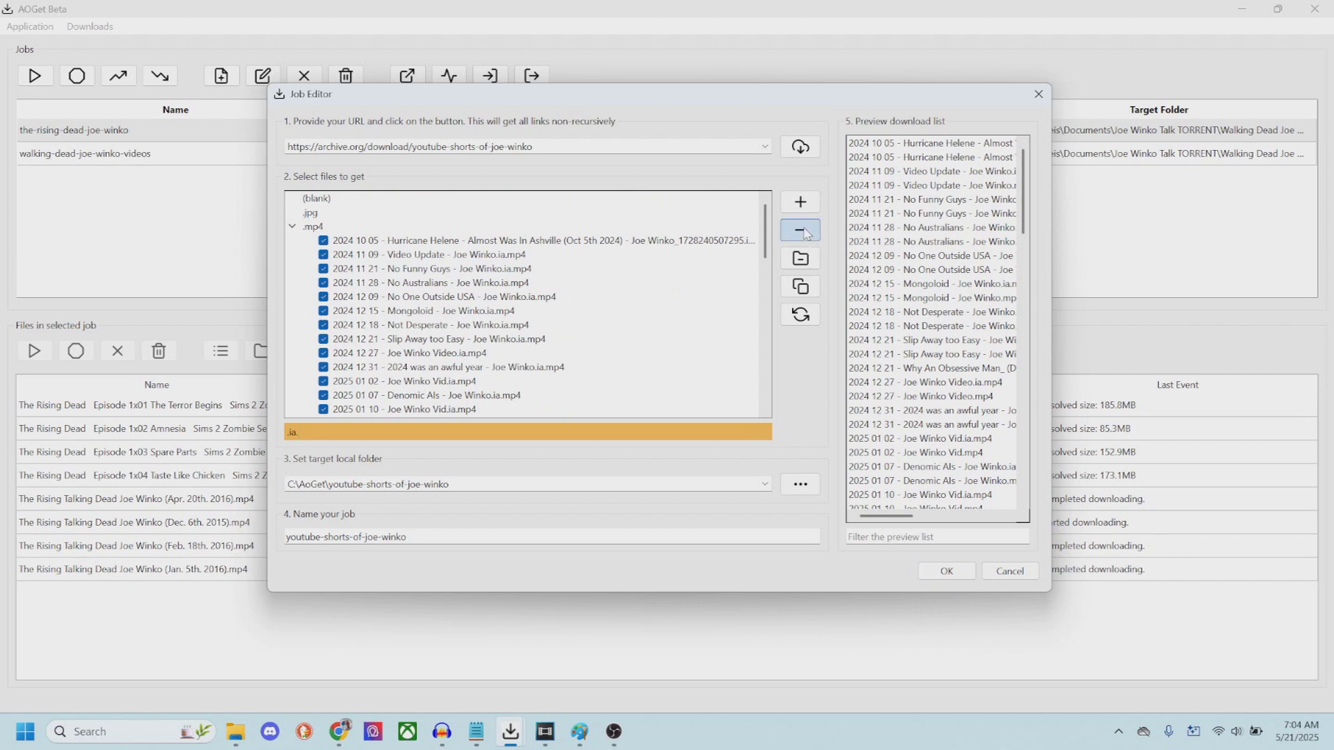
pyautogui.doubleClick(295, 432)
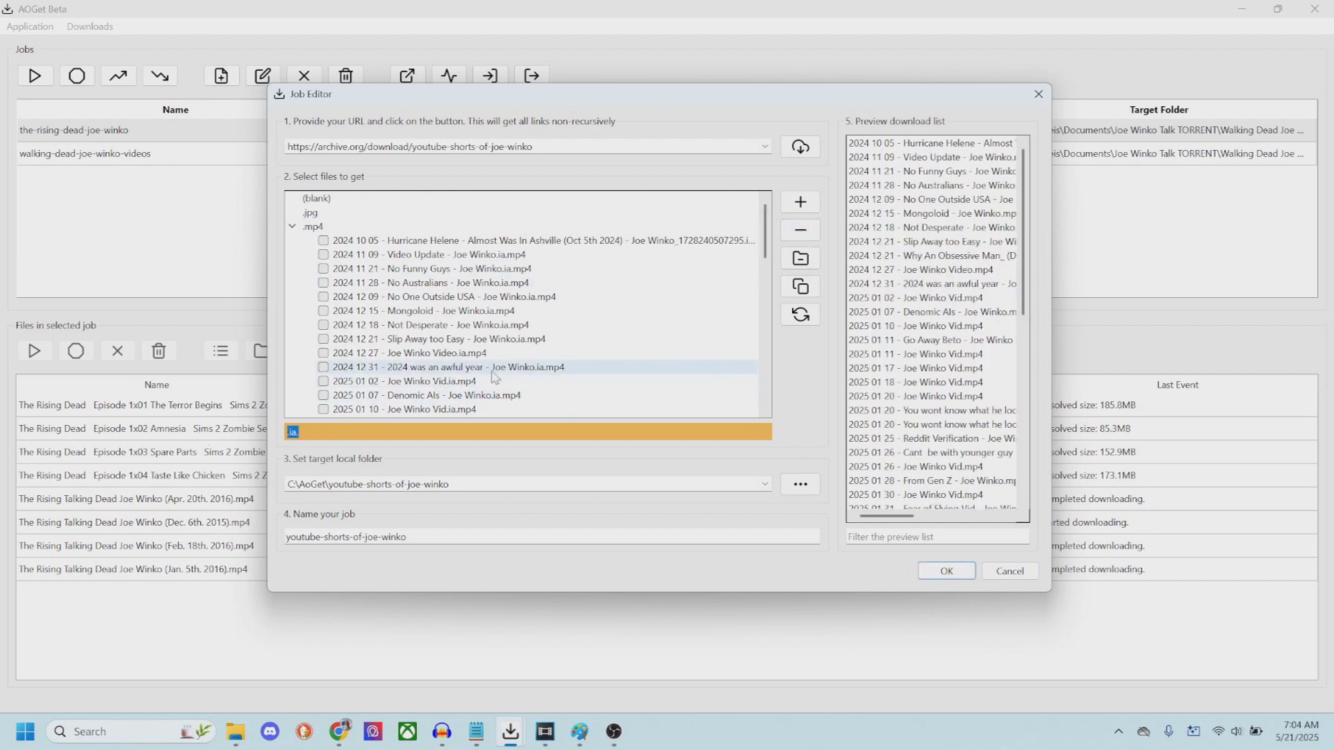
pyautogui.press('BackSpace')
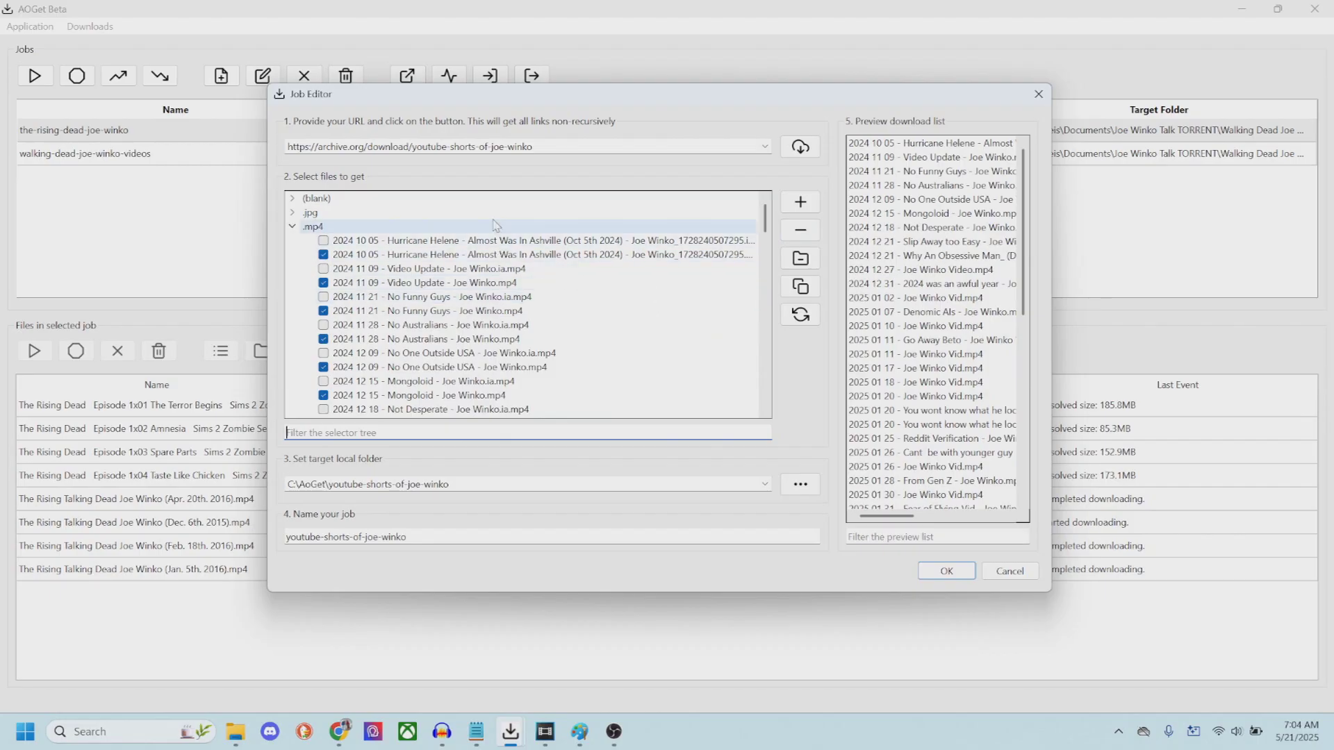
pyautogui.scroll(-4, 434, 250)
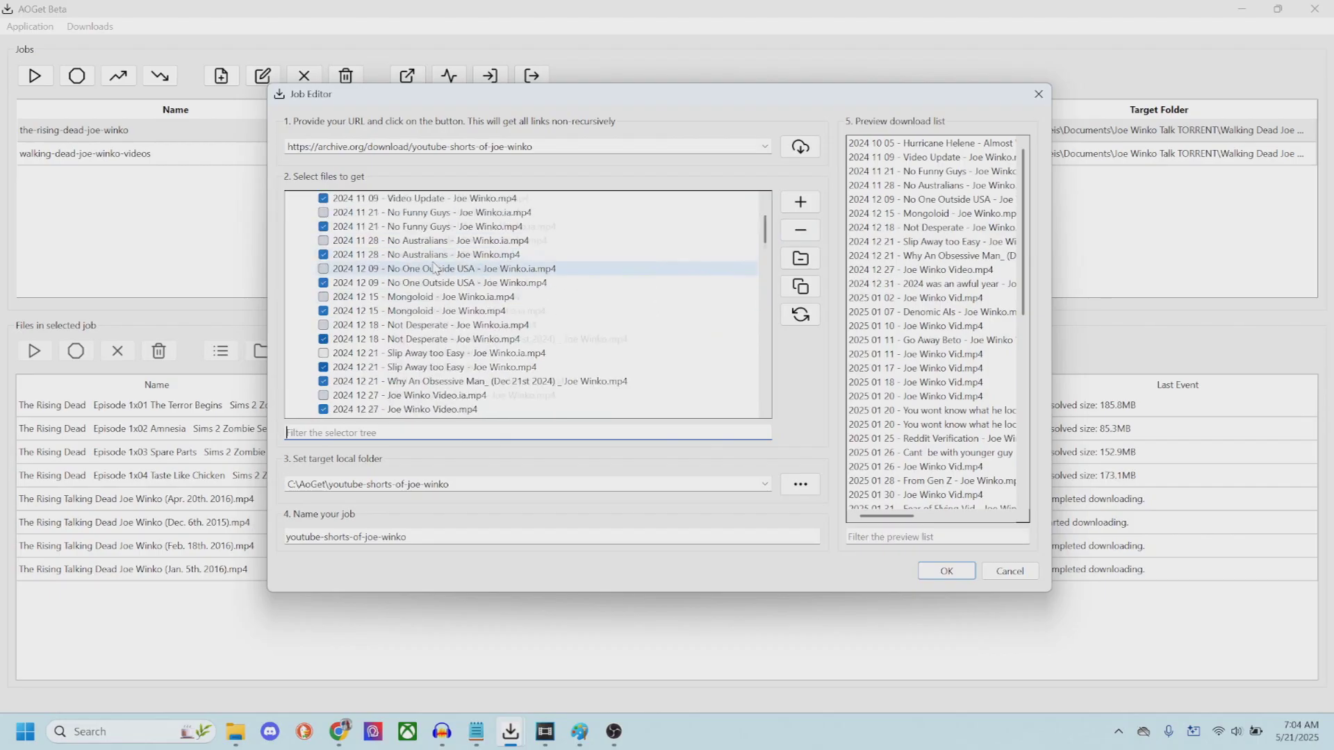
pyautogui.scroll(4, 436, 285)
pyautogui.scroll(-12, 441, 292)
pyautogui.scroll(-15, 445, 296)
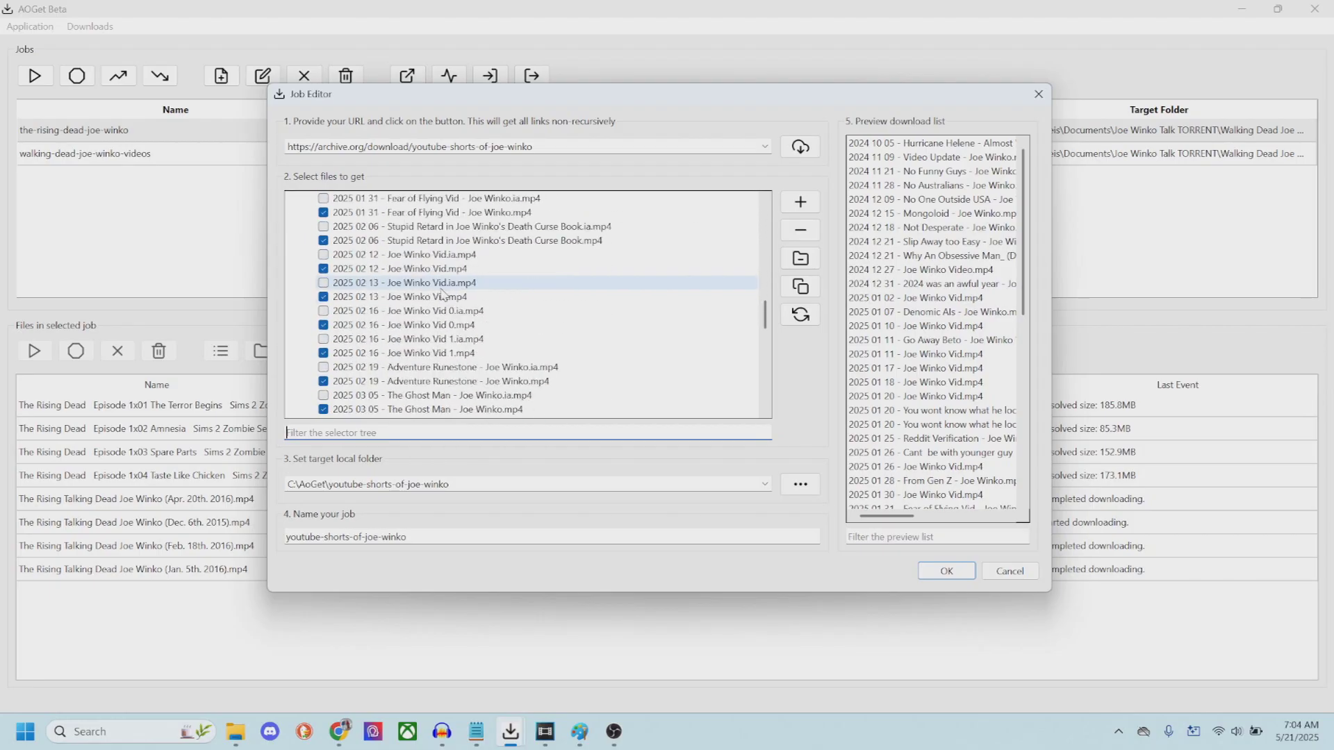
pyautogui.scroll(-4, 456, 300)
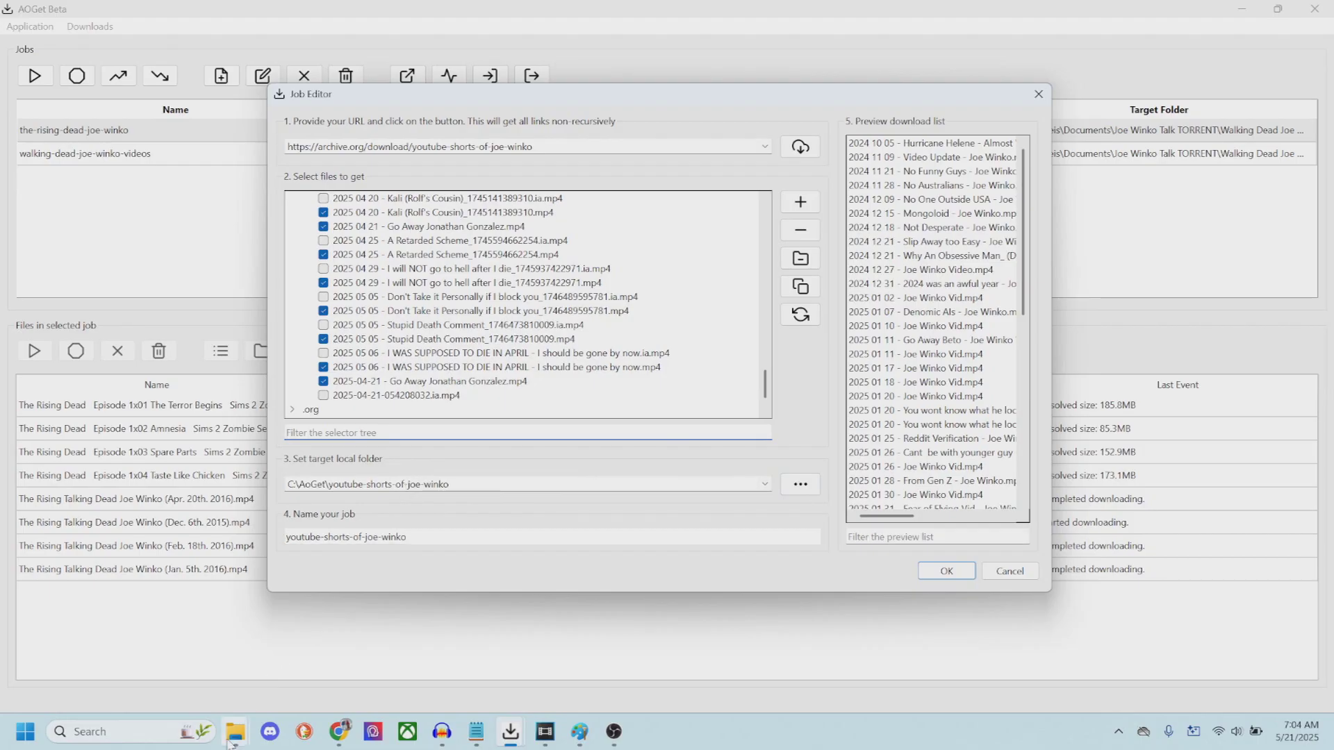
# - Switch to File Explorer and create a folder named "Shorts Of" plus the creator's name in the TORRENT folder under Documents
pyautogui.moveTo(235, 742)
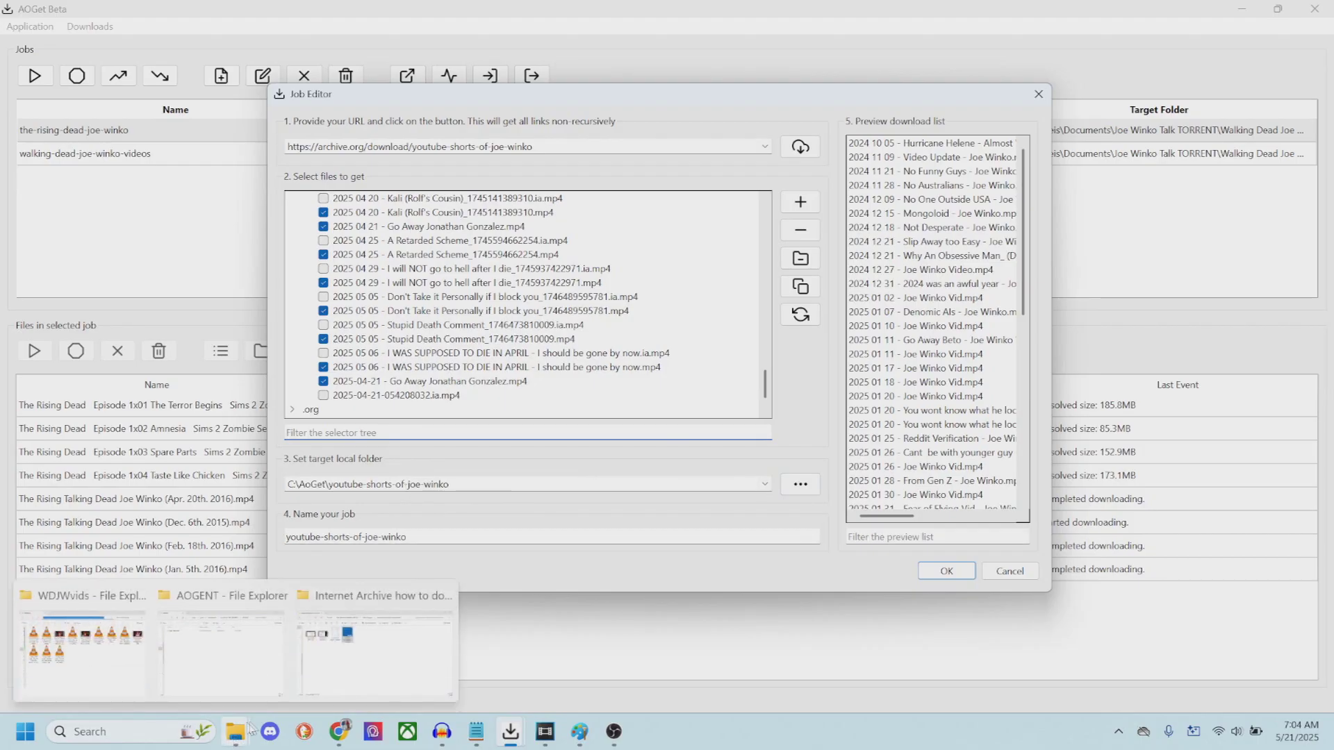
pyautogui.click(122, 684)
pyautogui.click(597, 264)
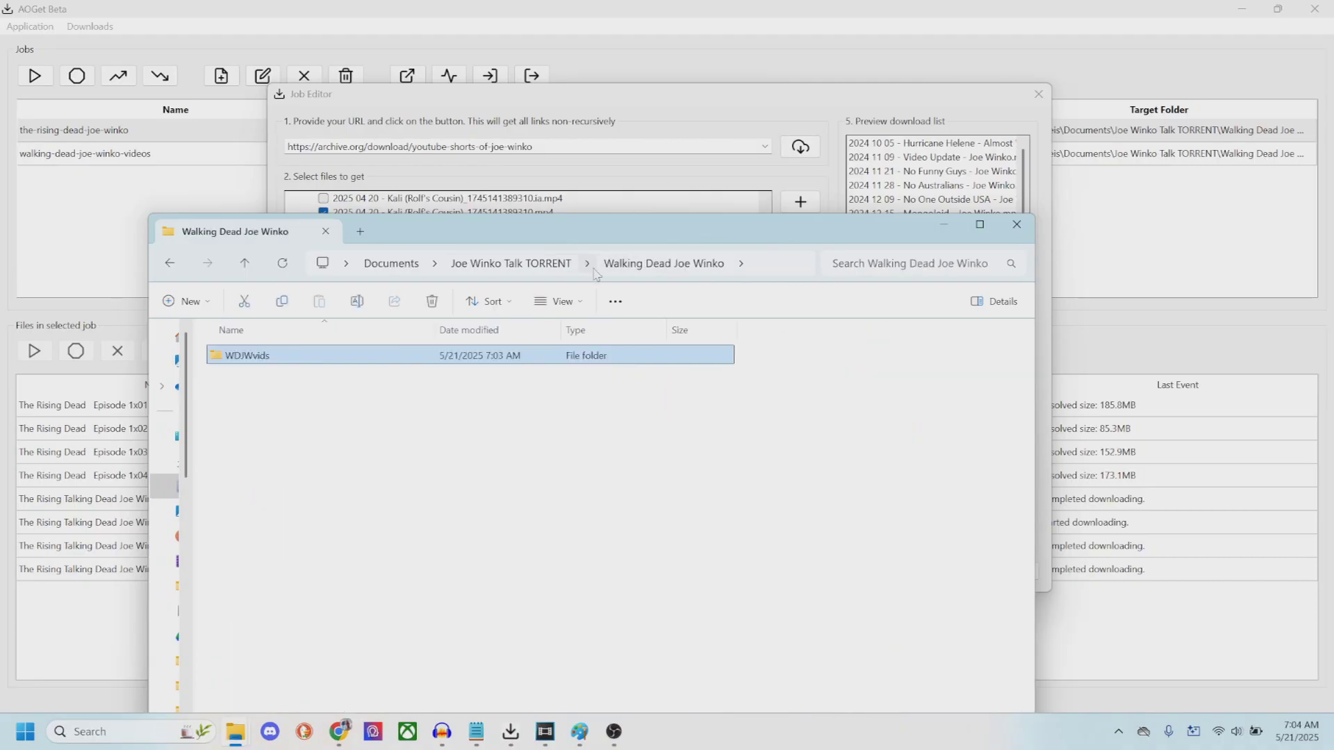
pyautogui.click(521, 265)
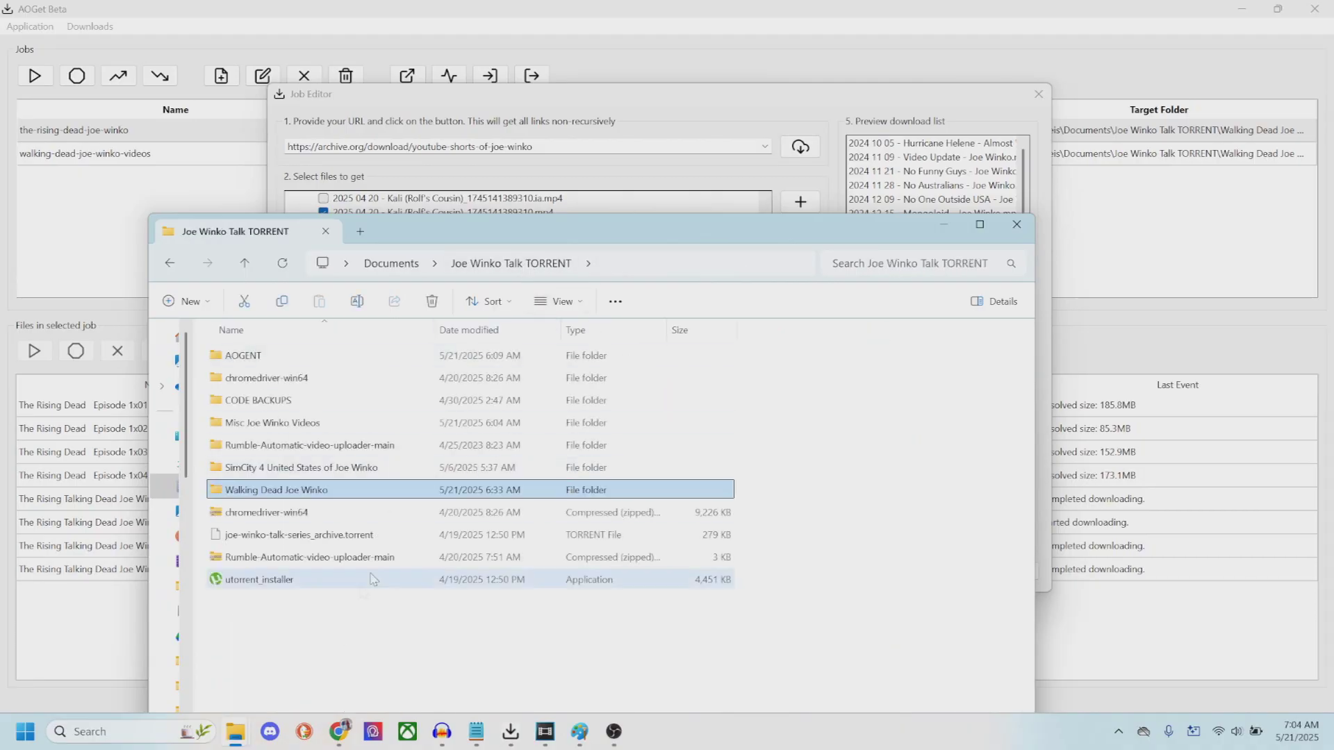
pyautogui.rightClick(344, 643)
pyautogui.moveTo(551, 513)
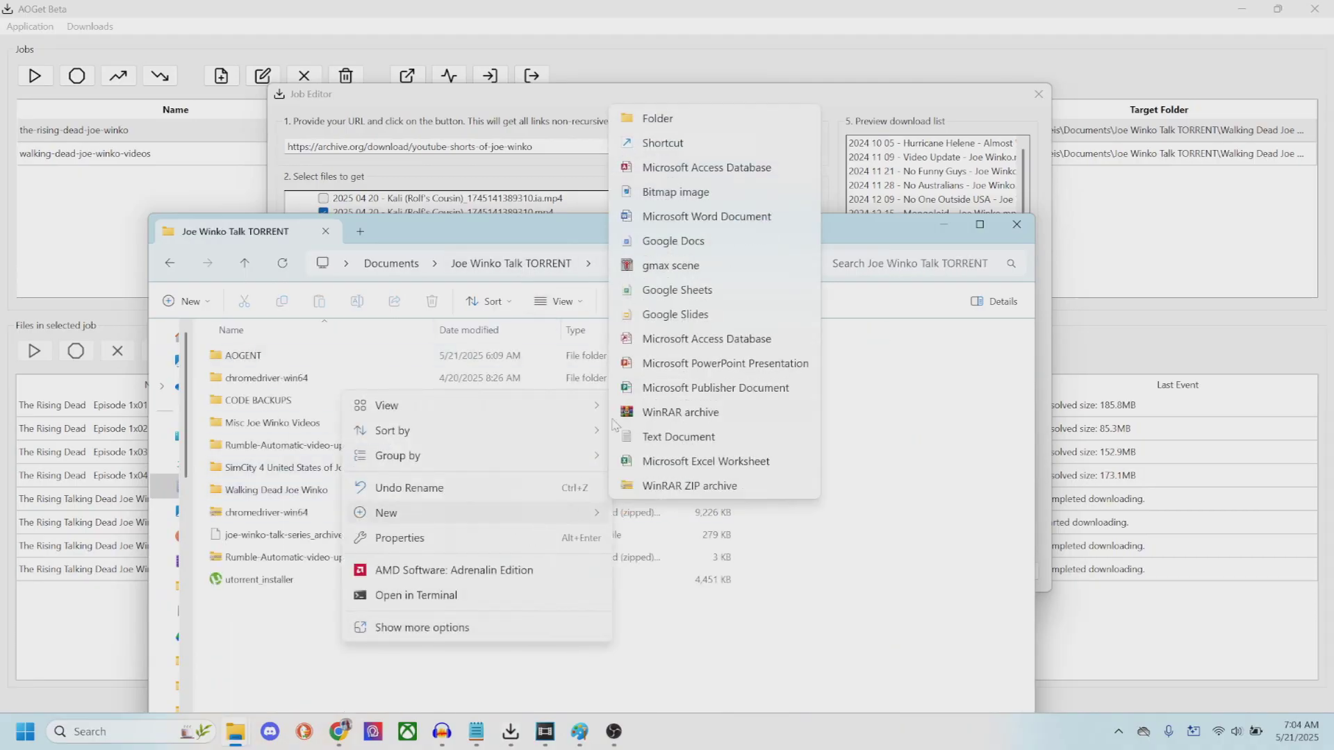
pyautogui.click(697, 119)
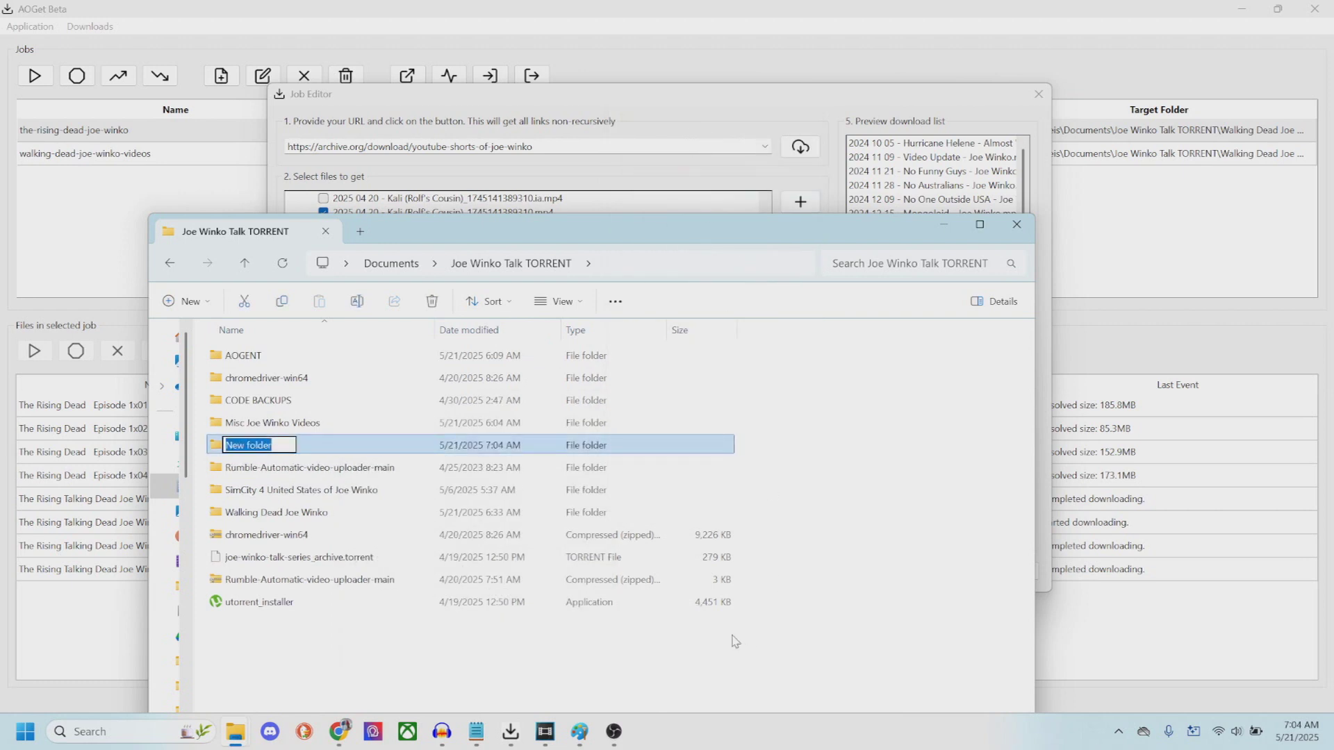
pyautogui.write('Shorts Of')
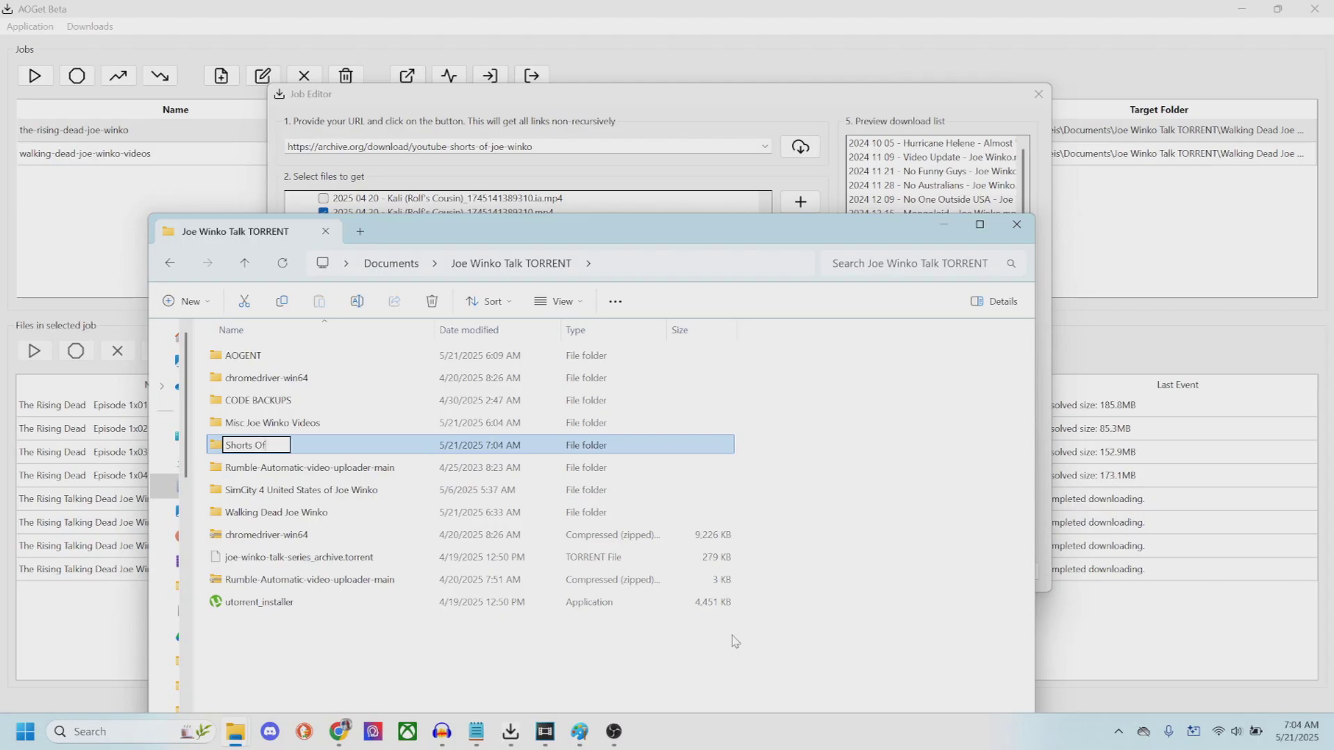
pyautogui.write(' Joe Winko')
pyautogui.press('Return')
# - Open the new shorts folder and create a subfolder named "JWShorts" inside it
pyautogui.doubleClick(333, 449)
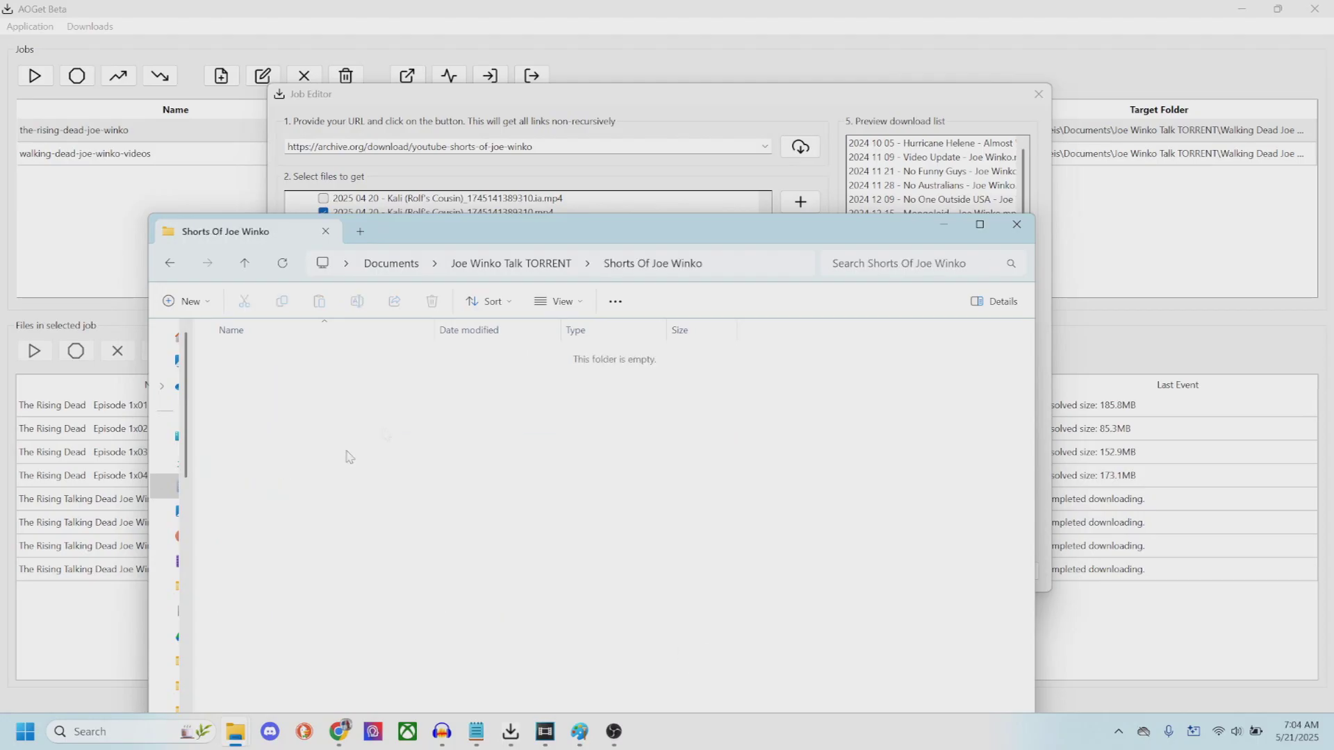
pyautogui.rightClick(421, 415)
pyautogui.moveTo(545, 286)
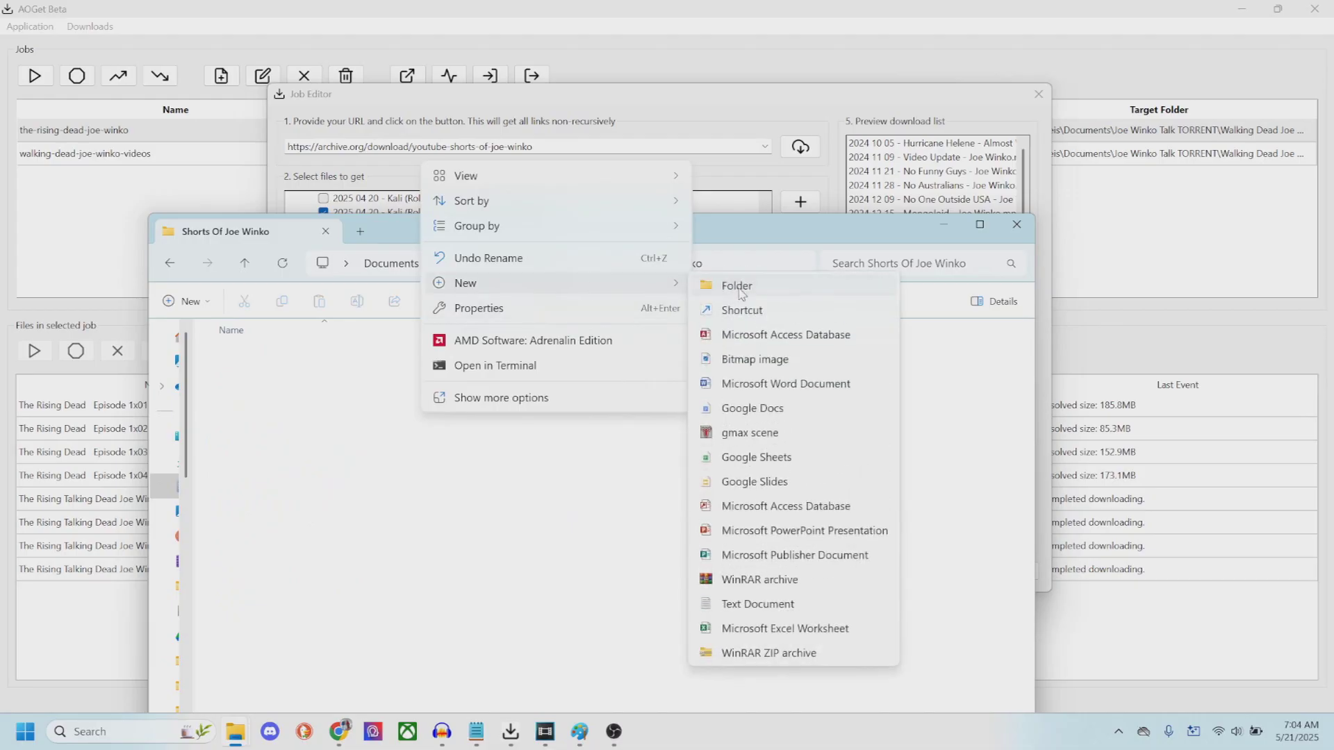
pyautogui.click(738, 287)
pyautogui.write('JWShorts')
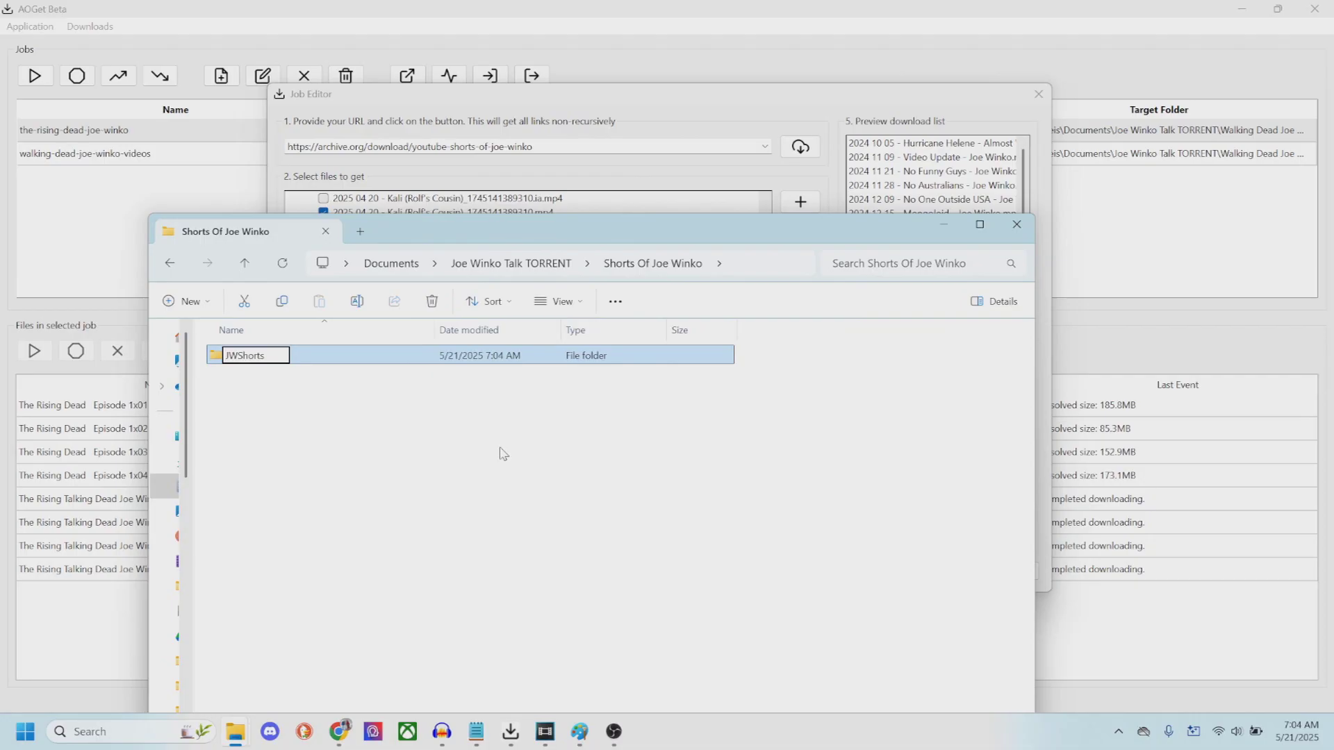
pyautogui.press('Return')
# - Open the JWShorts folder and copy its full path
pyautogui.doubleClick(344, 355)
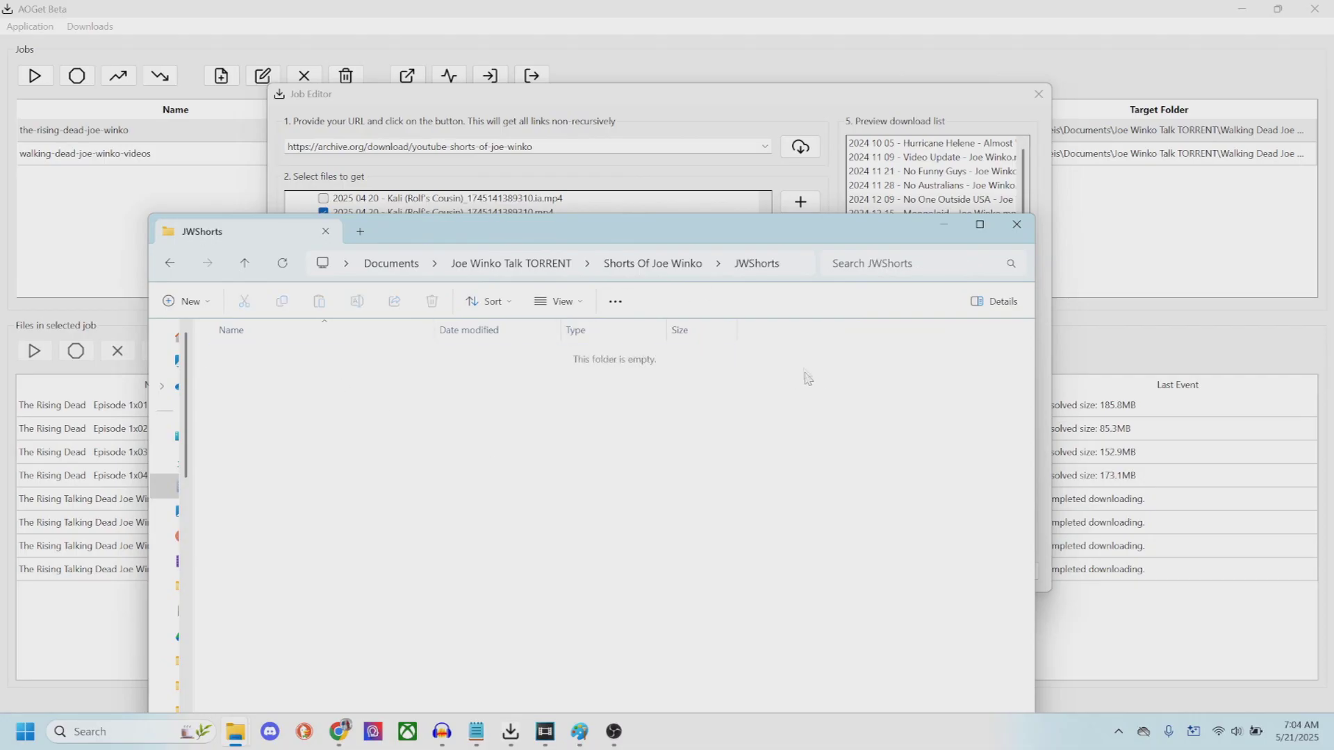
pyautogui.click(796, 262)
pyautogui.hotkey('ctrl', 'c')
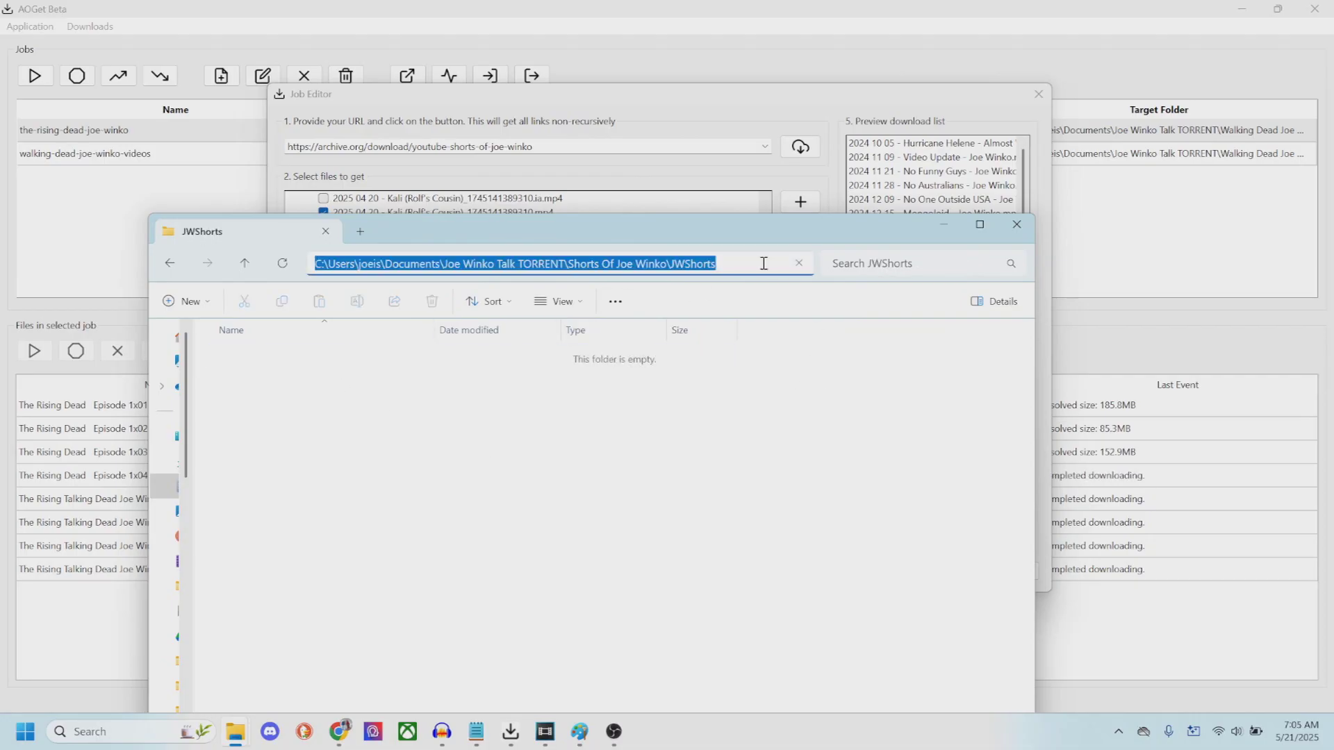
pyautogui.rightClick(762, 263)
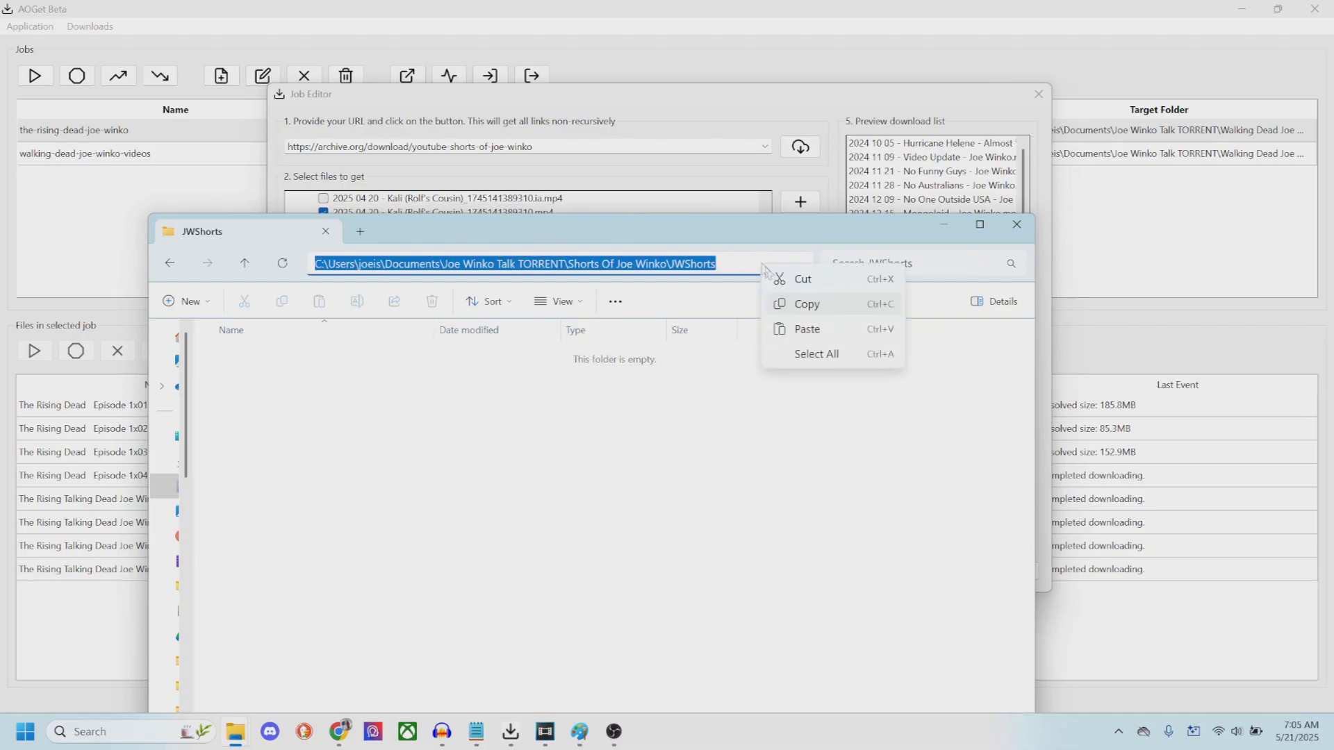
pyautogui.click(806, 304)
# - Return to the AOGet job editor and set the target local folder to the copied JWShorts path, confirming it in the directory chooser
pyautogui.click(938, 225)
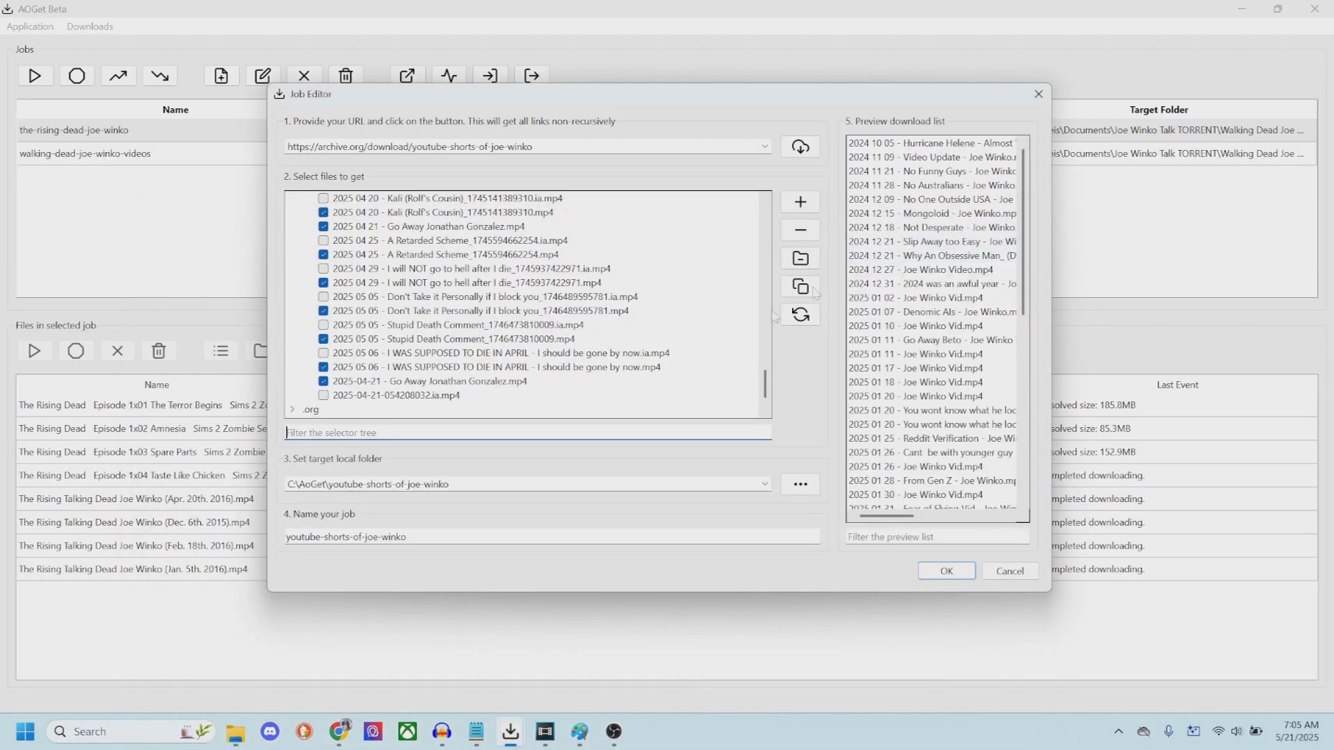
pyautogui.click(510, 484)
pyautogui.moveTo(510, 485); pyautogui.dragTo(260, 481)
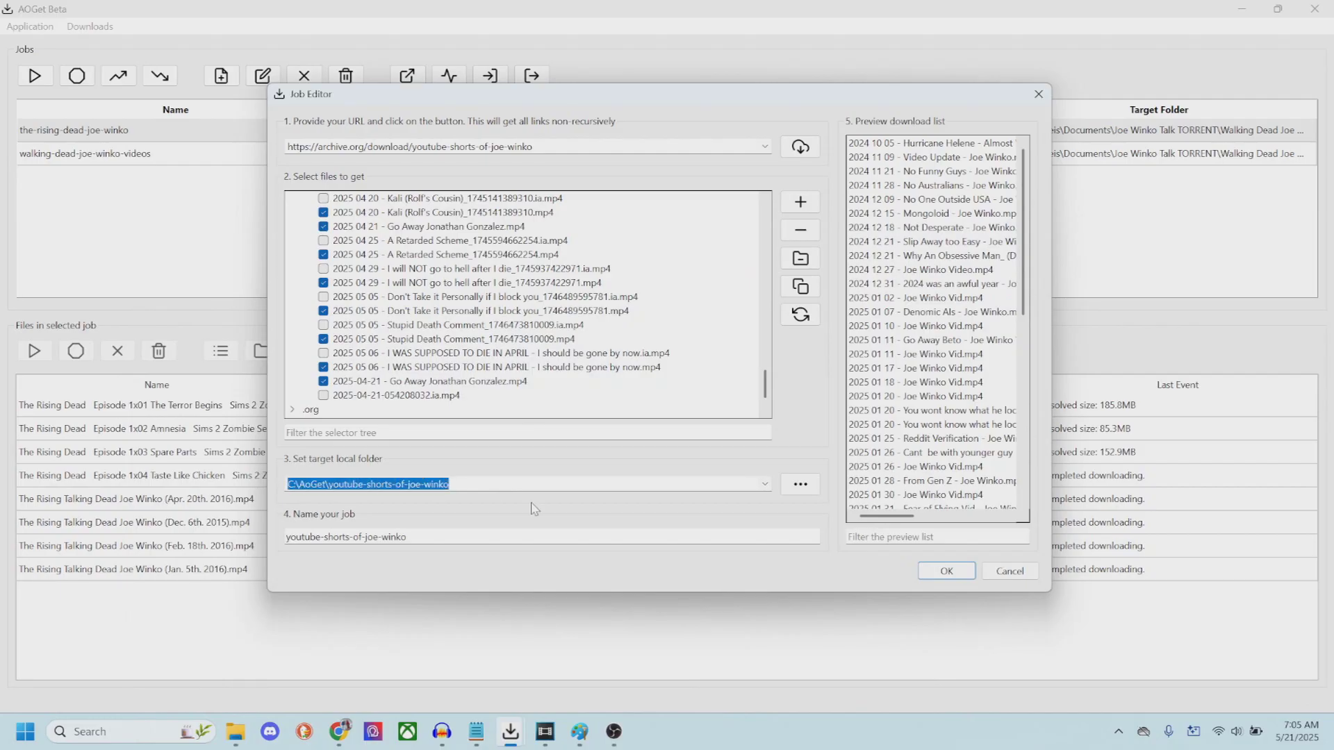
pyautogui.hotkey('ctrl', 'v')
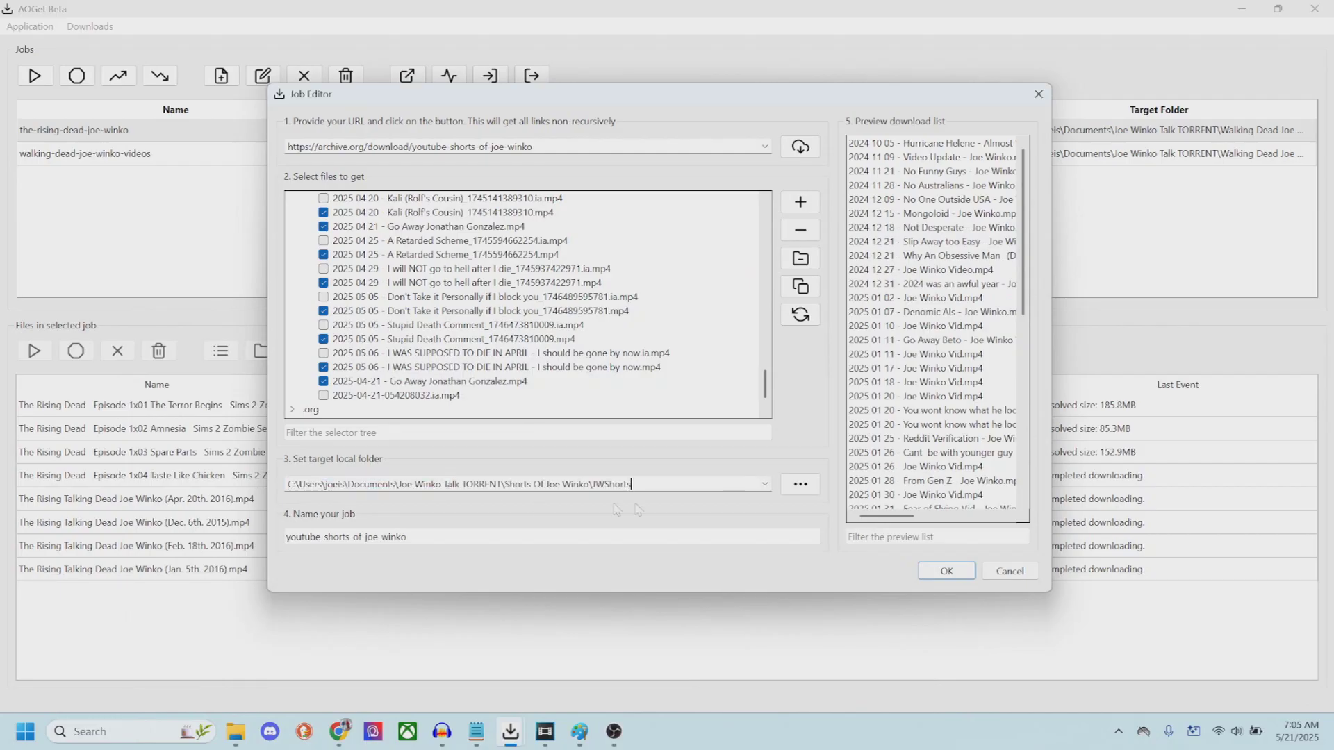
pyautogui.click(811, 489)
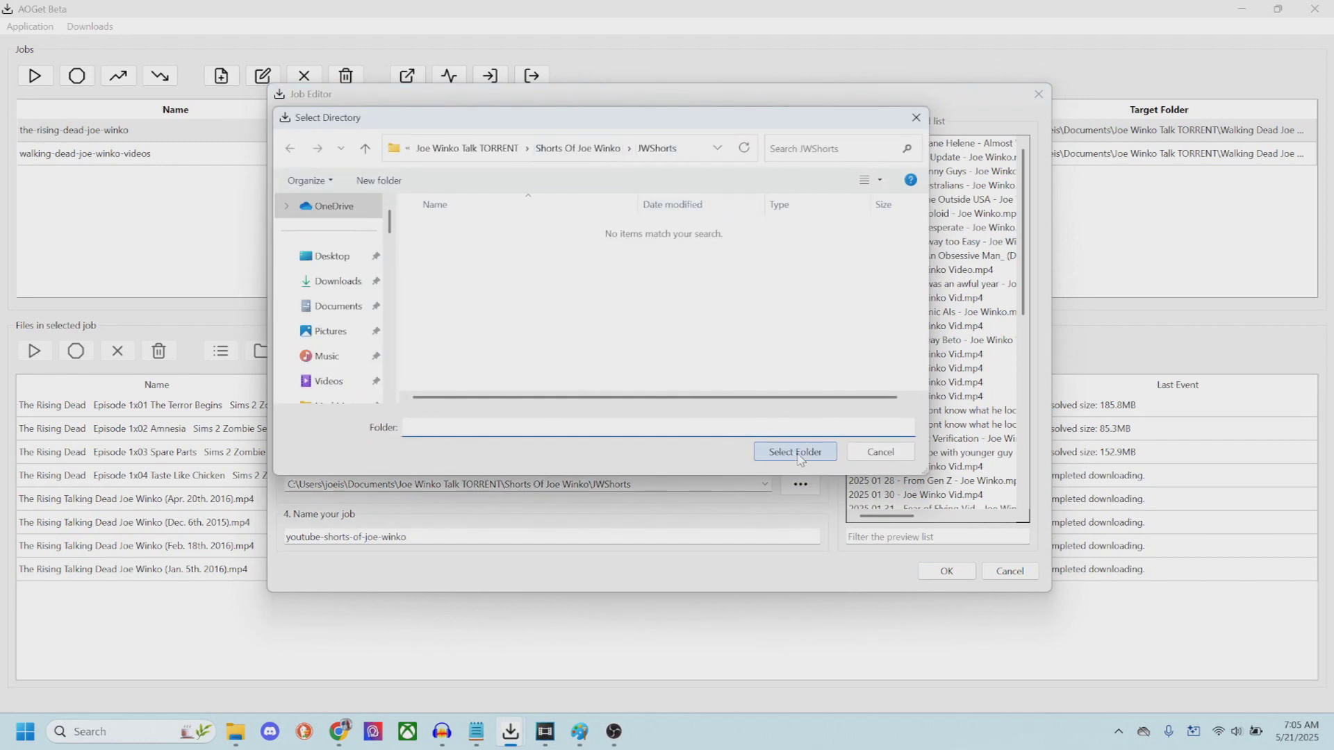
pyautogui.click(821, 451)
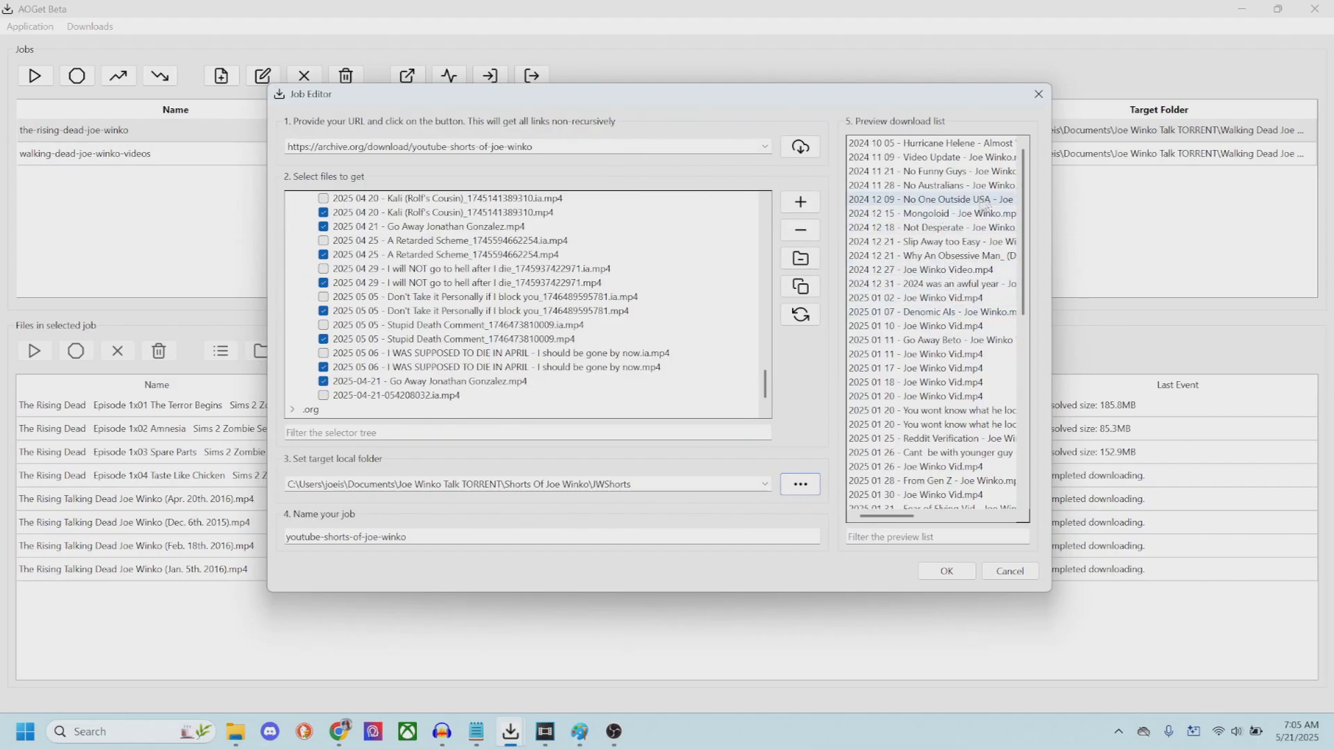
# - Review the preview list and checked MP4 files, and confirm the YouTube Shorts job
pyautogui.scroll(-6, 952, 320)
pyautogui.scroll(6, 945, 326)
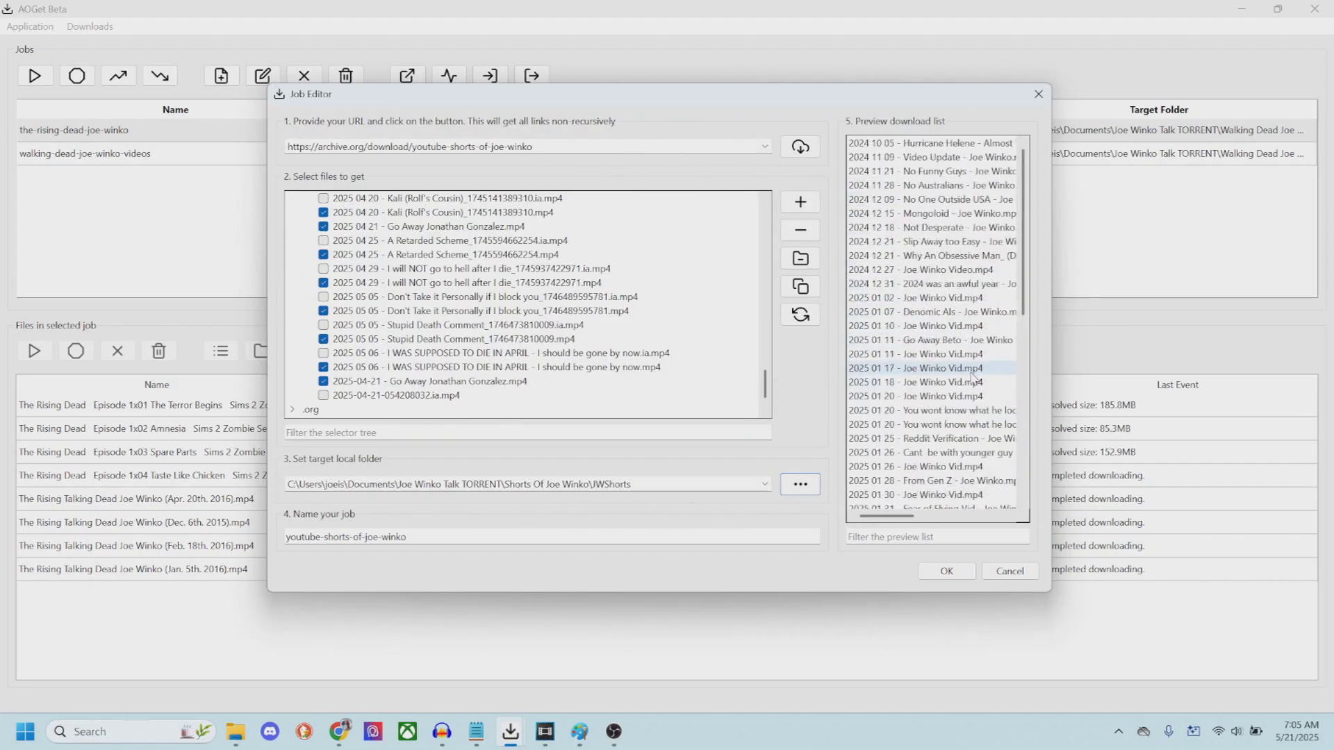
pyautogui.scroll(15, 595, 332)
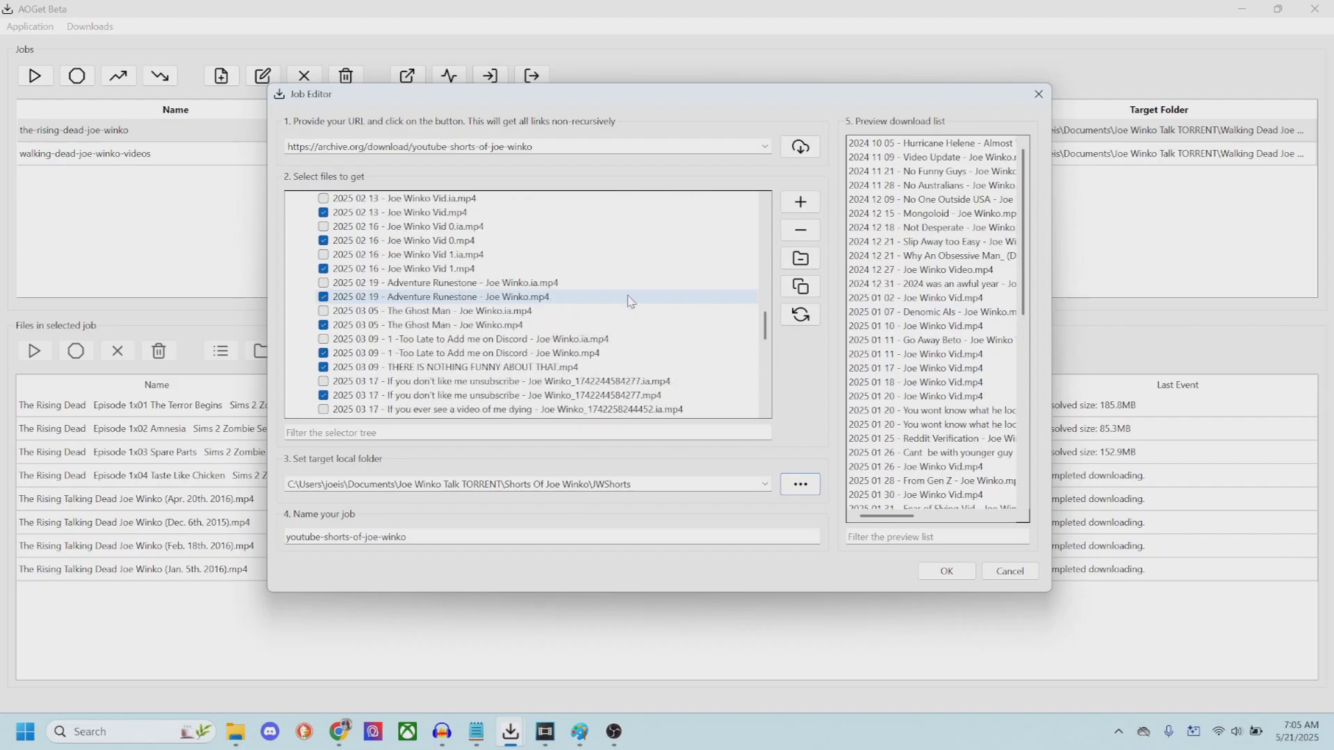
pyautogui.scroll(-15, 627, 306)
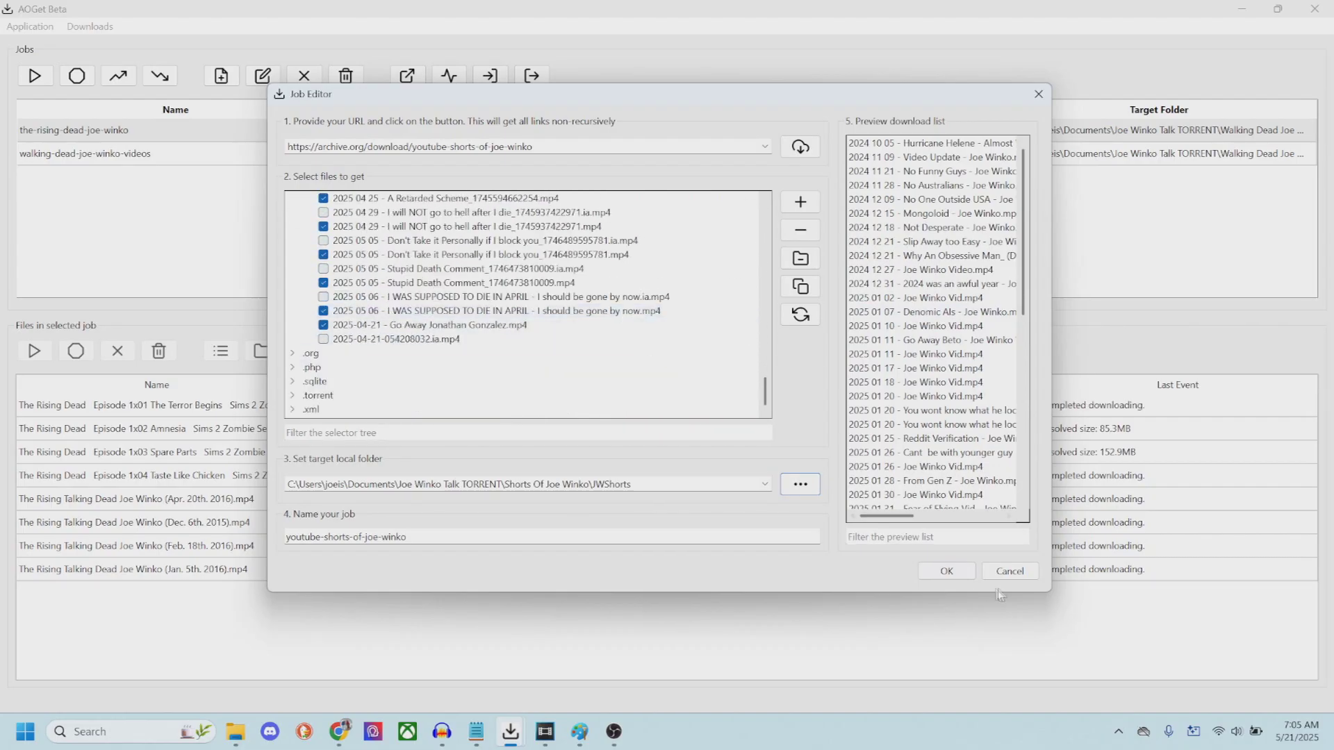
pyautogui.click(937, 576)
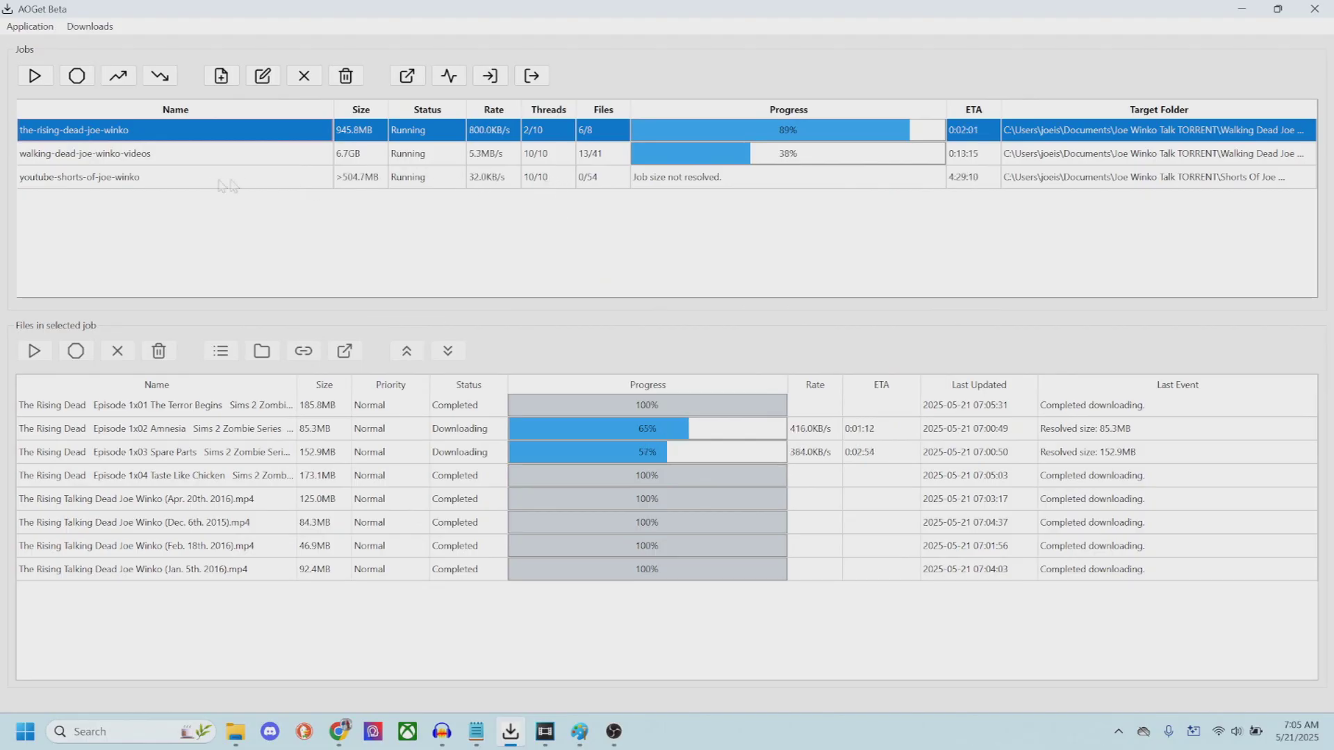
# - Check the file download progress of the three jobs, ending on the YouTube Shorts job
pyautogui.click(175, 184)
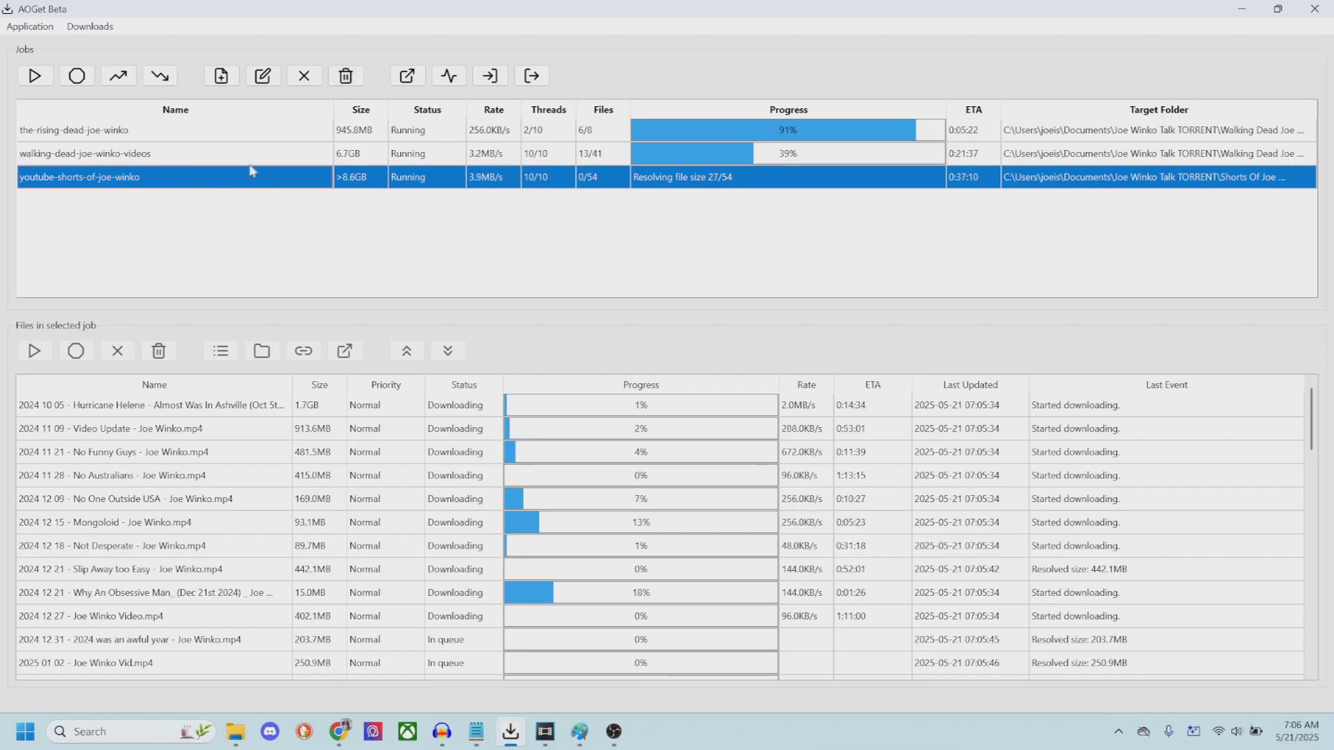
pyautogui.click(278, 129)
pyautogui.click(285, 138)
pyautogui.click(287, 155)
pyautogui.click(286, 178)
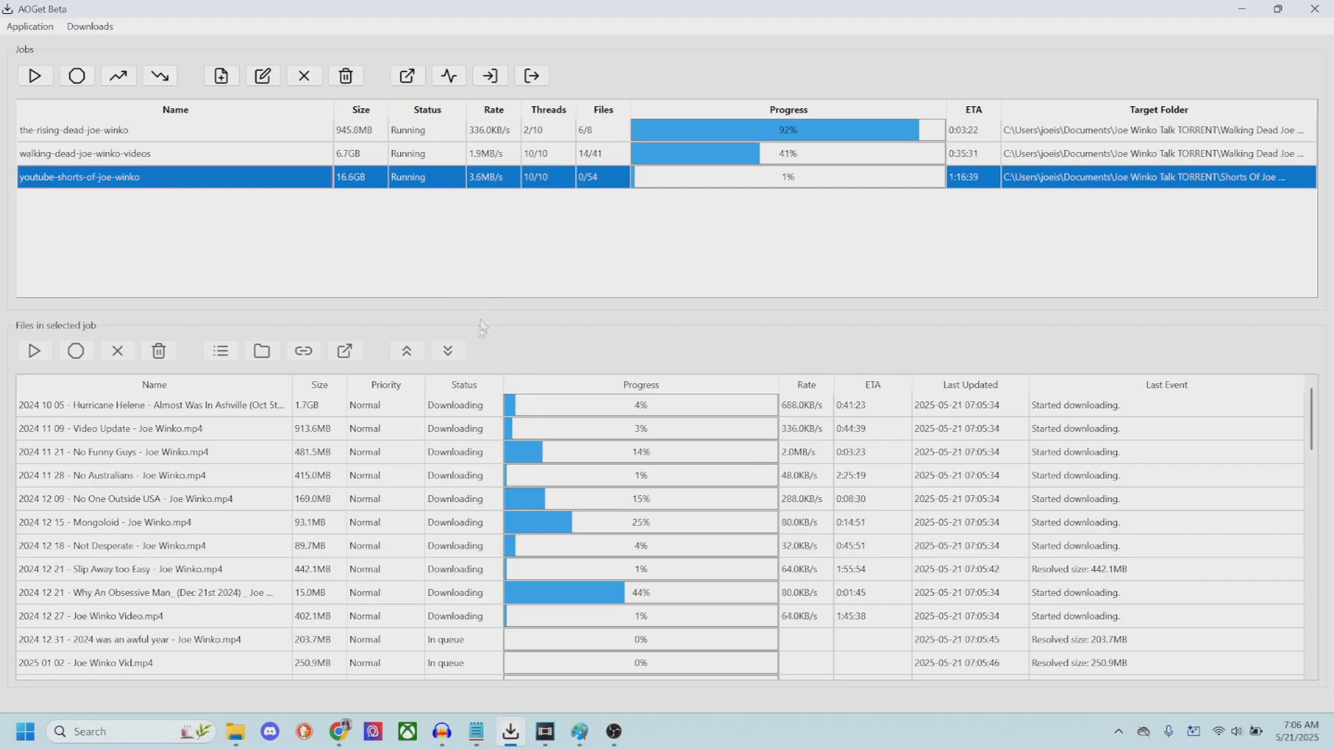
# - Switch to Chrome and go back from the YouTube Shorts item to the creator's Internet Archive list
pyautogui.moveTo(351, 733)
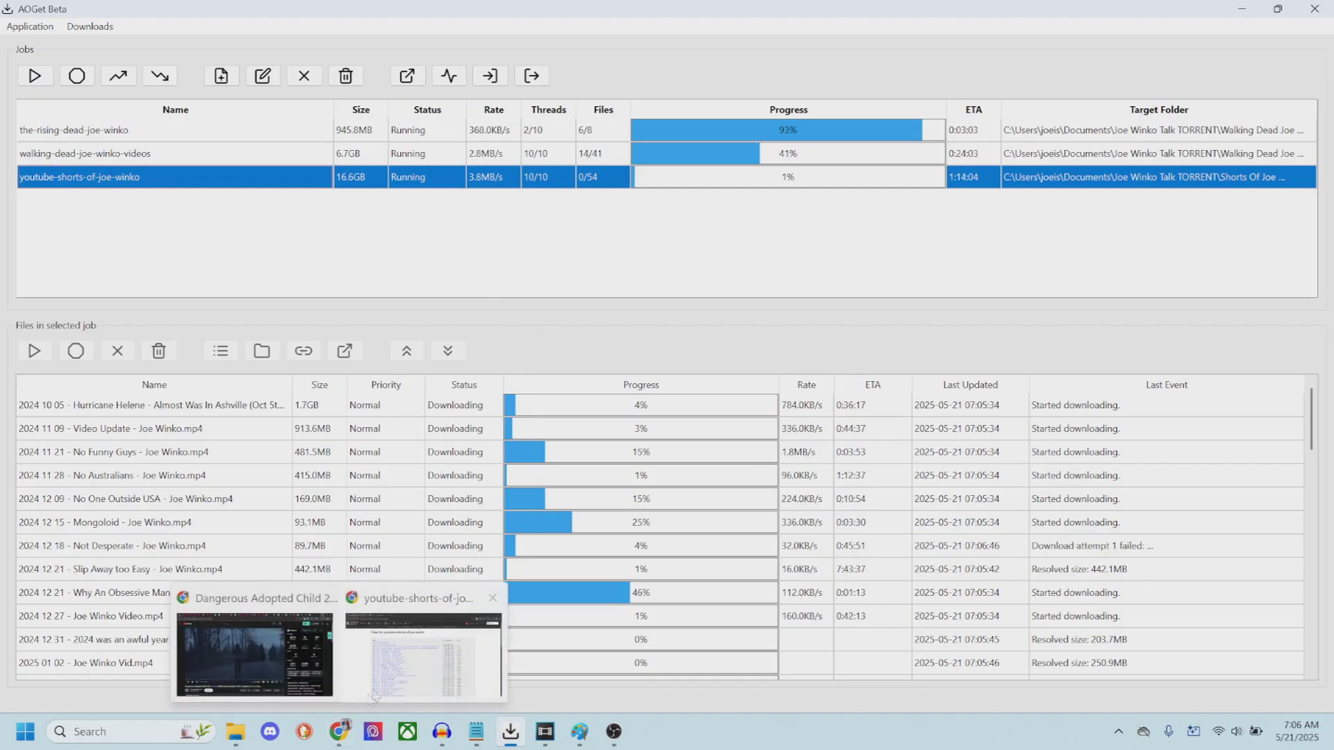
pyautogui.click(361, 590)
pyautogui.click(15, 49)
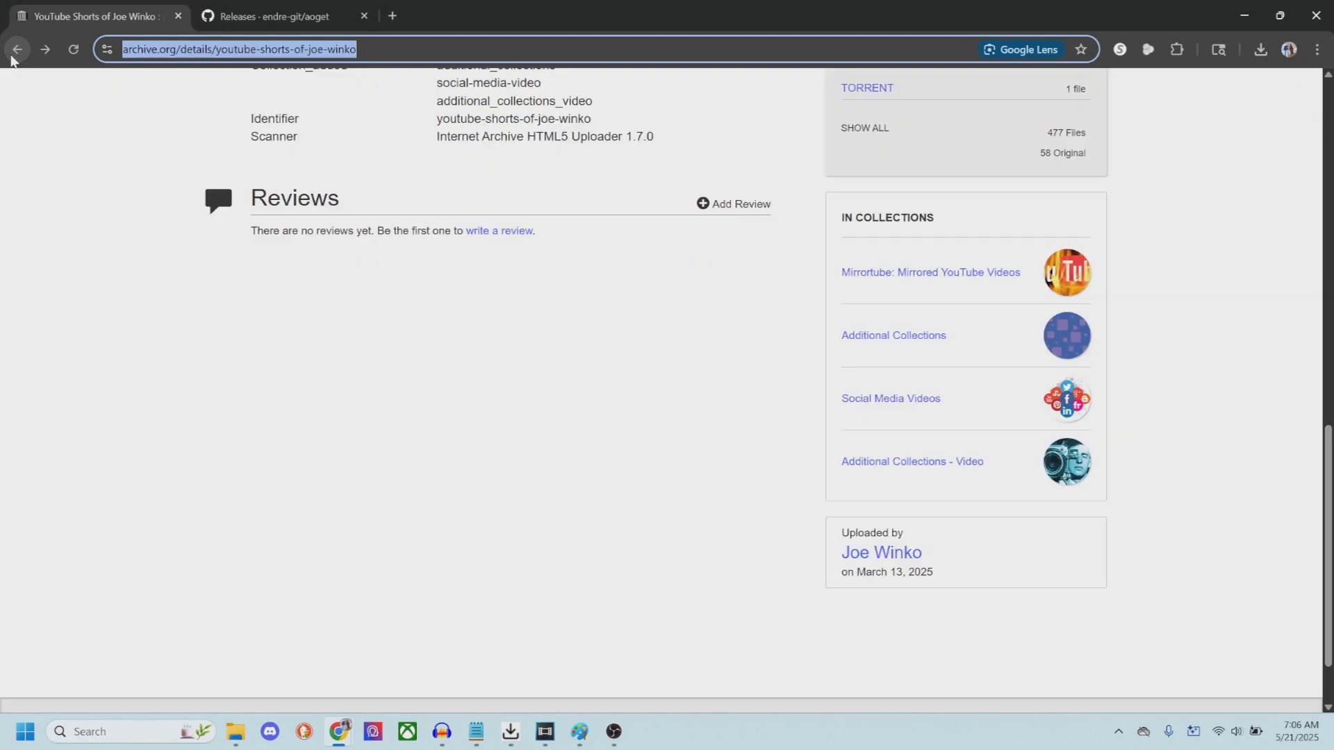
pyautogui.click(15, 49)
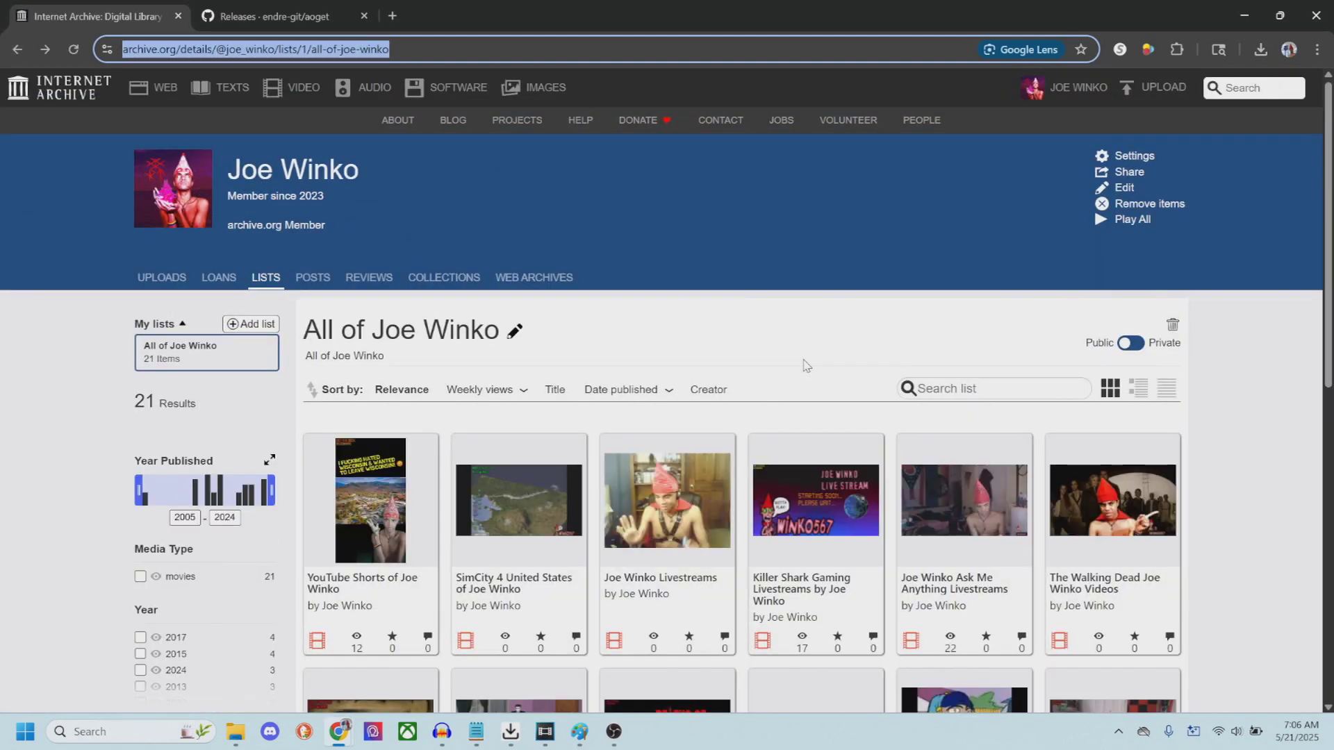
# - Look through all the video collections in the creator's Internet Archive list
pyautogui.scroll(-1, 799, 363)
pyautogui.scroll(1, 799, 363)
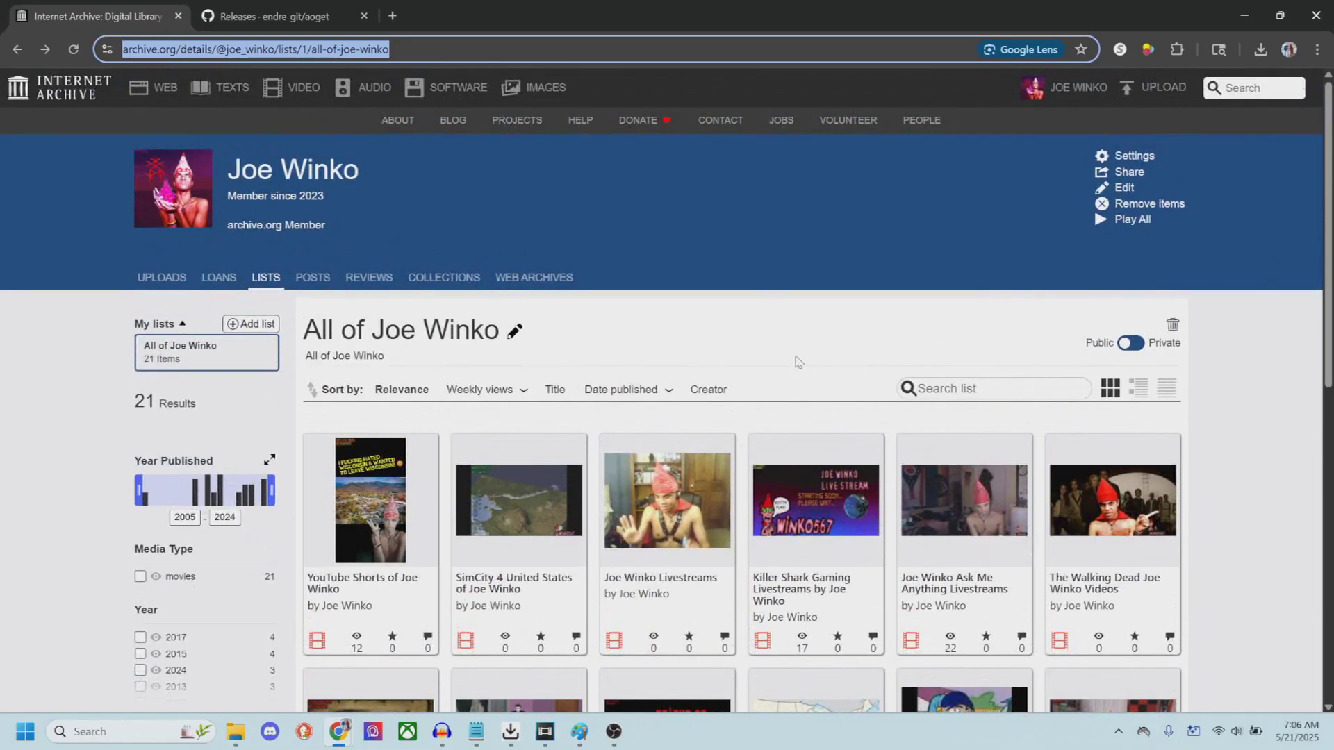
pyautogui.scroll(-6, 797, 361)
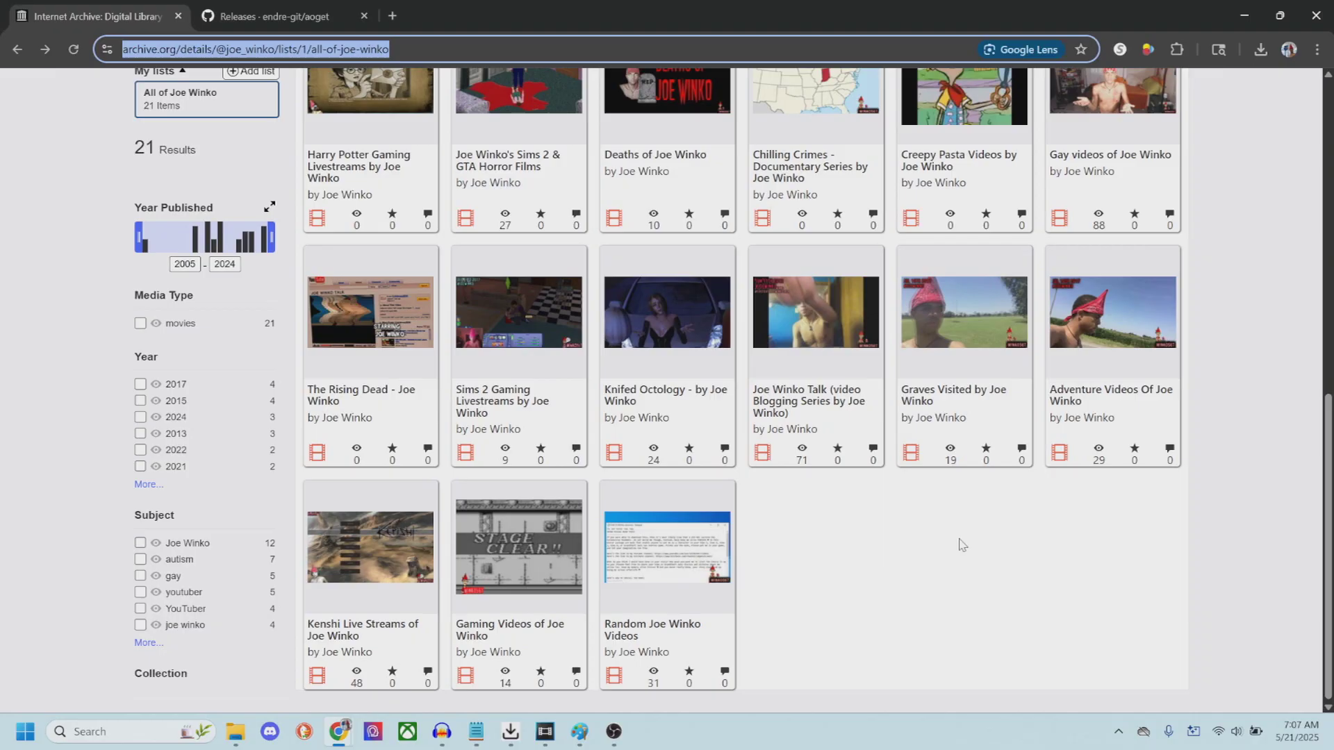
pyautogui.scroll(4, 959, 545)
pyautogui.scroll(4, 927, 508)
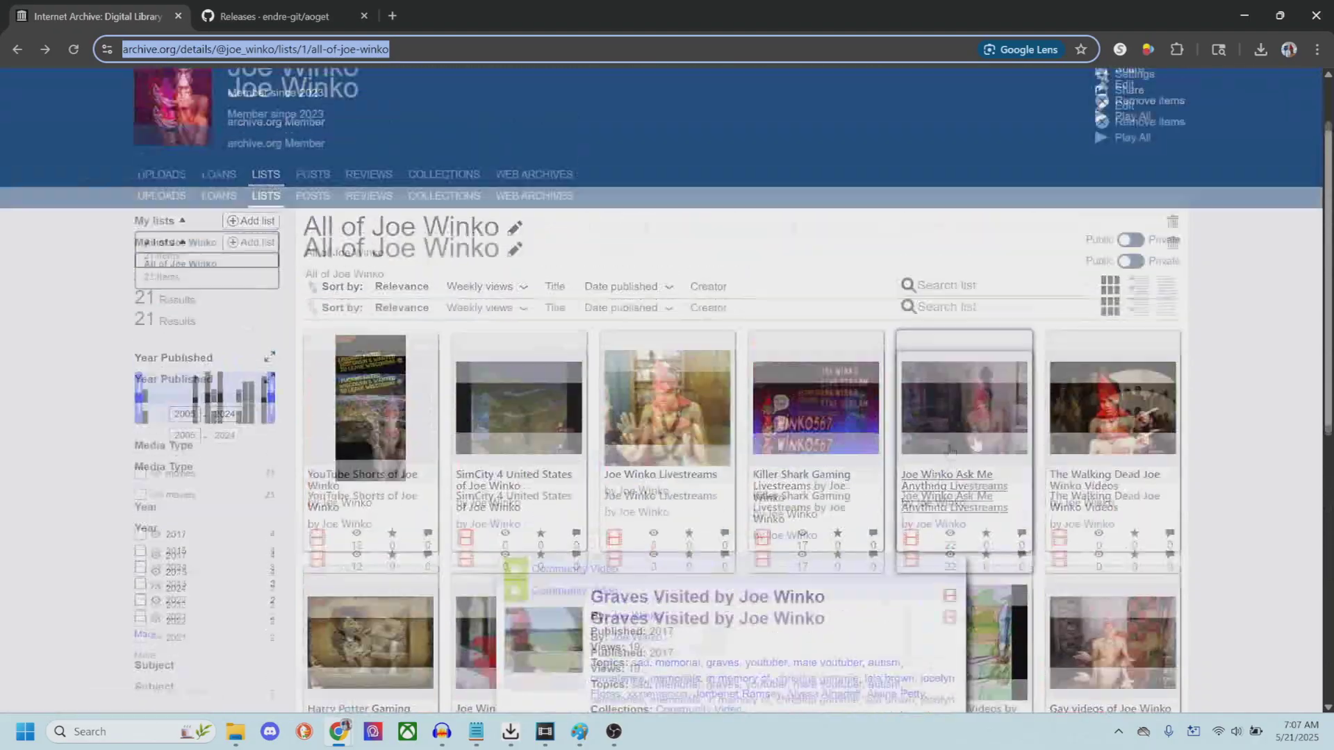
pyautogui.scroll(-4, 794, 391)
pyautogui.scroll(-4, 794, 391)
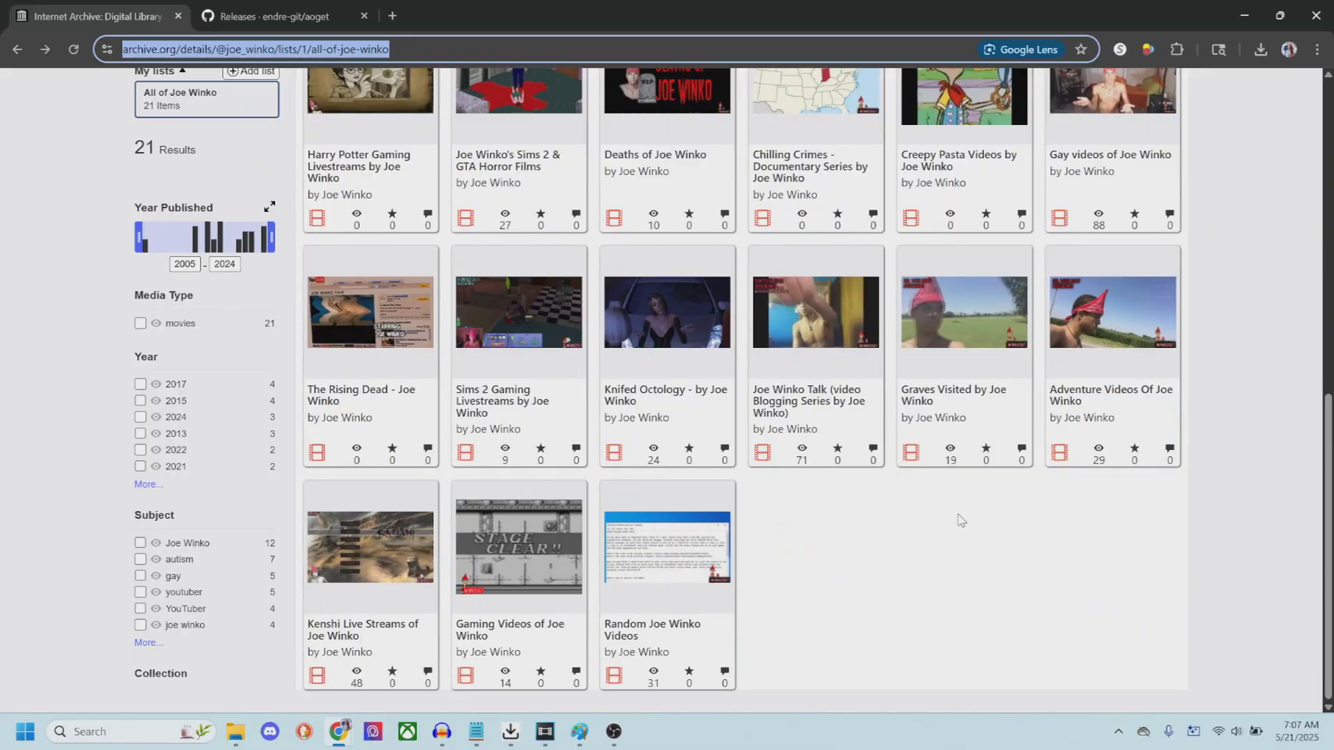
pyautogui.scroll(1, 963, 519)
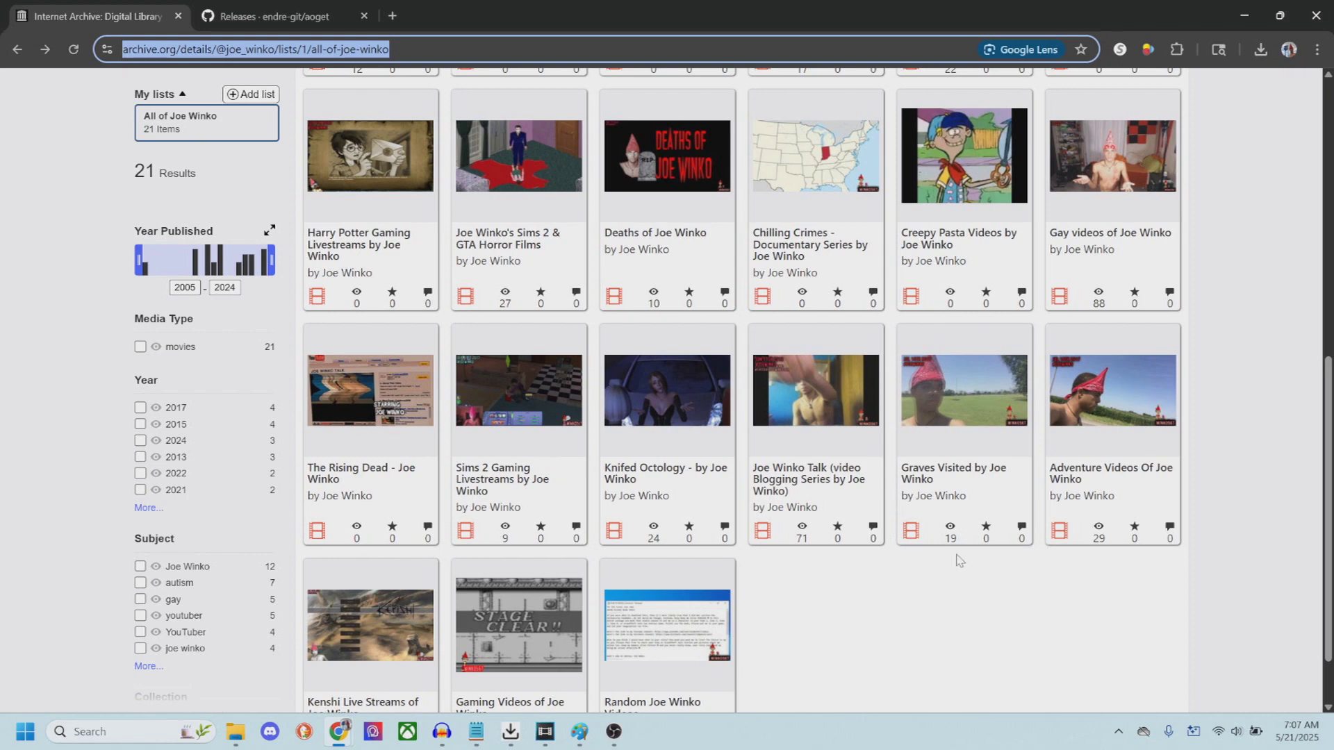
pyautogui.scroll(-1, 958, 567)
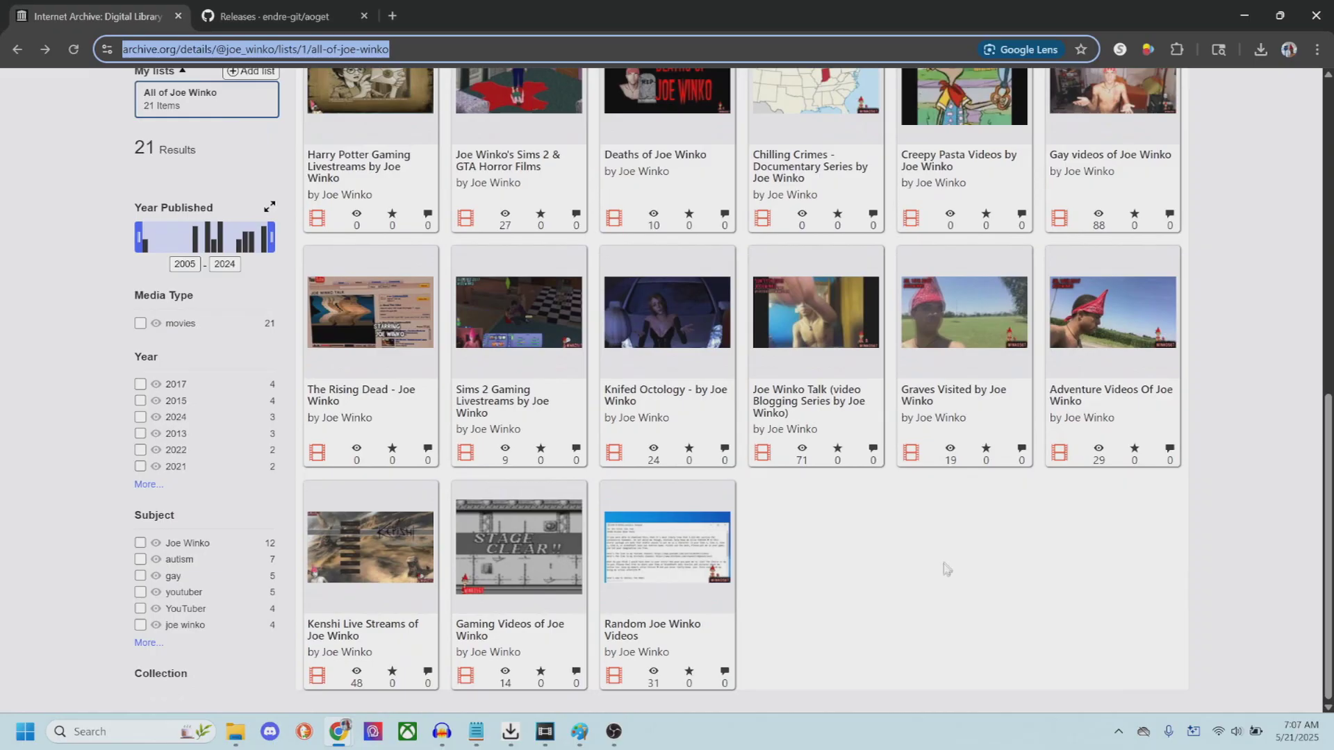
pyautogui.scroll(6, 943, 566)
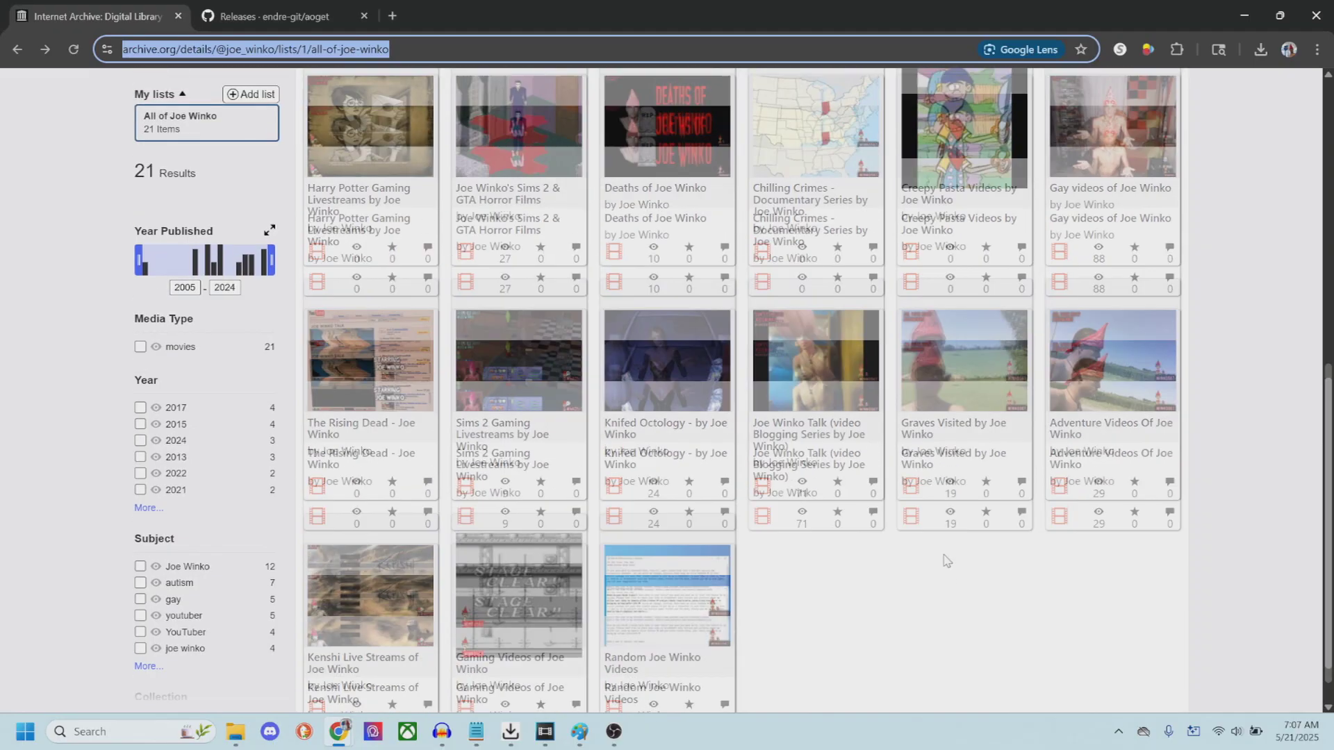
pyautogui.scroll(1, 922, 526)
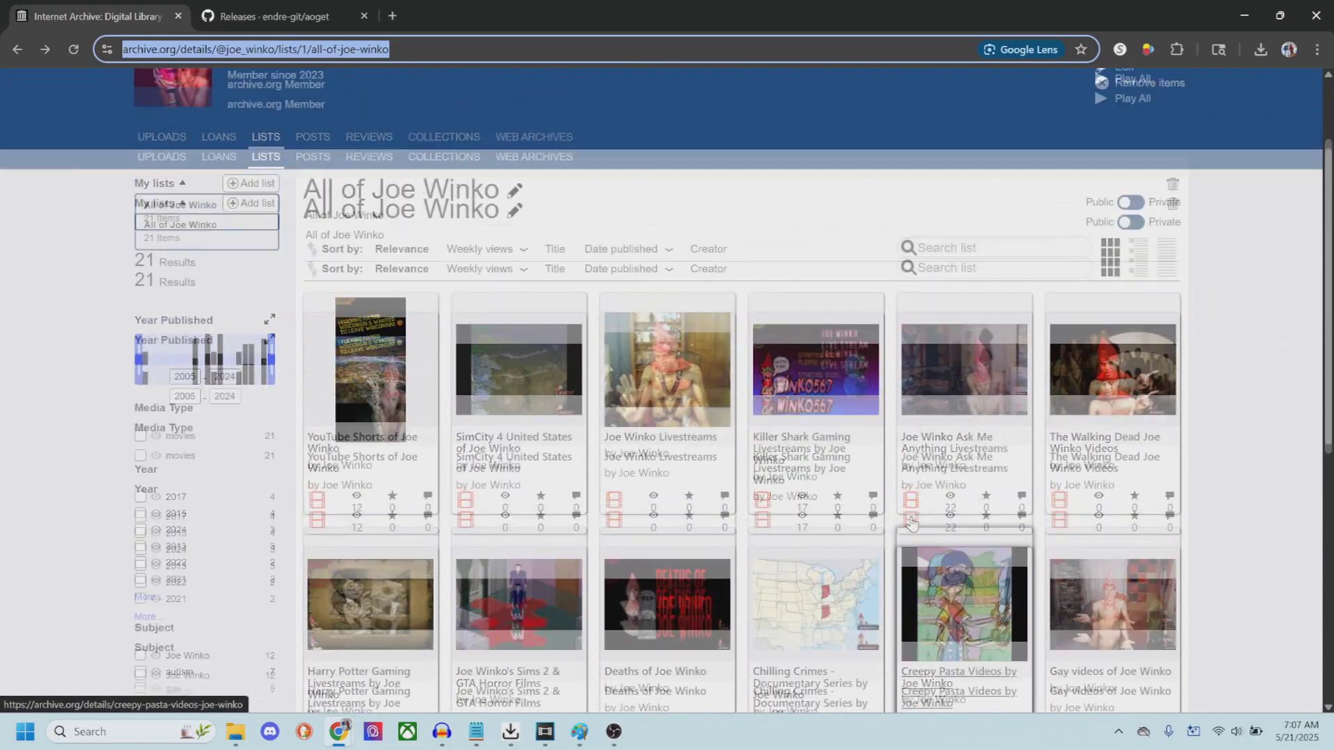
pyautogui.scroll(-2, 904, 528)
pyautogui.scroll(3, 892, 529)
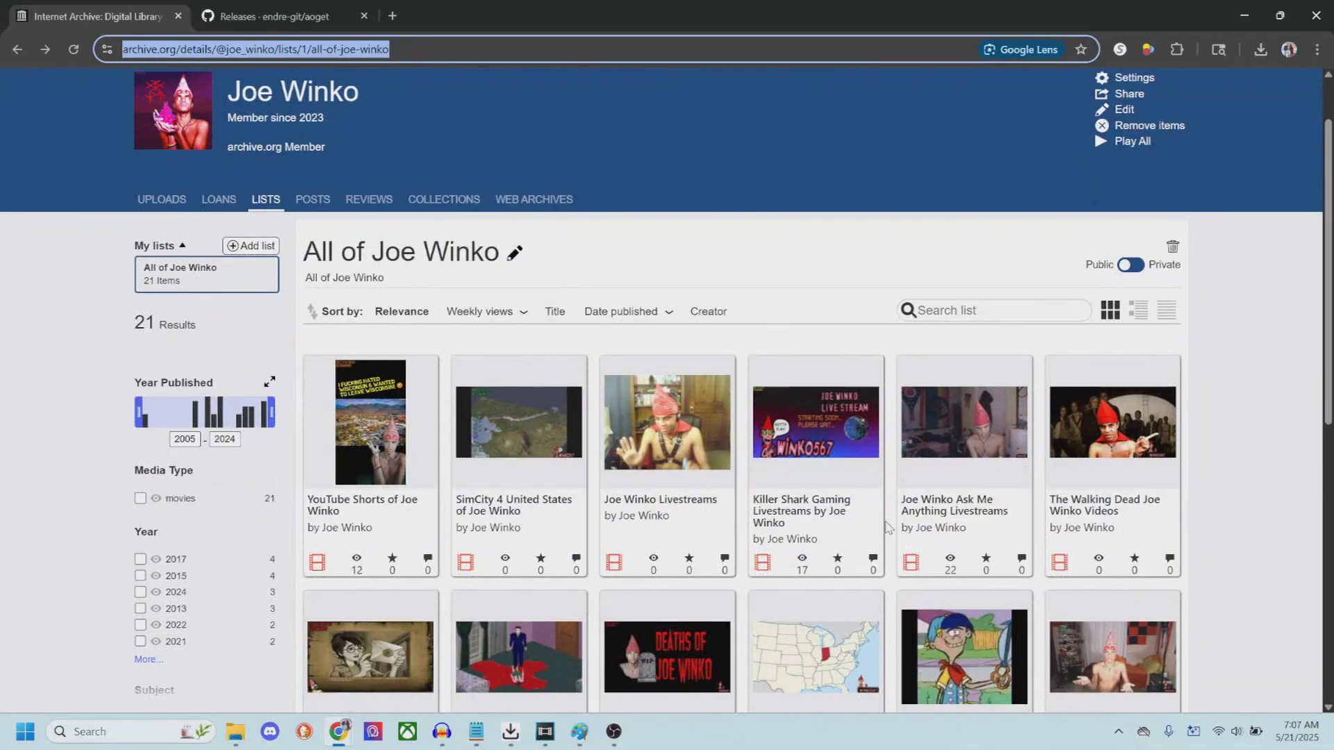
pyautogui.scroll(1, 889, 526)
pyautogui.scroll(-8, 889, 514)
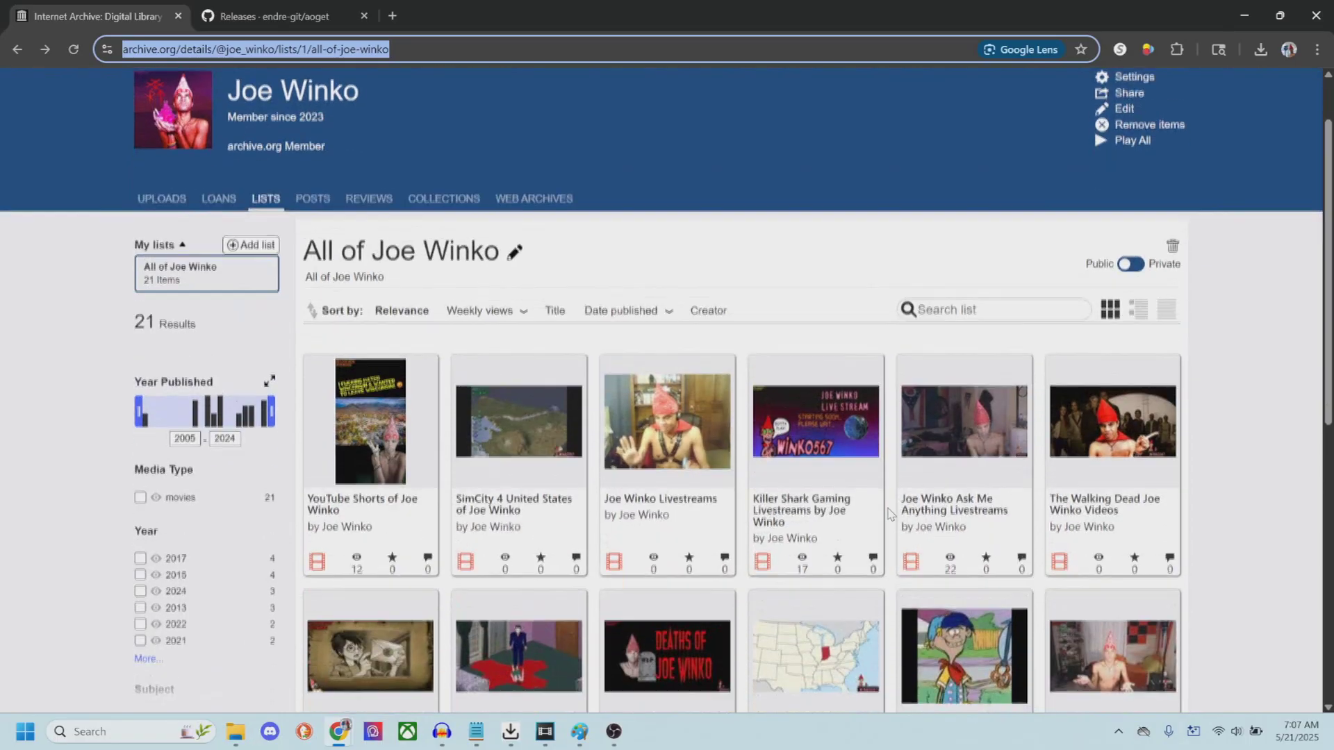
pyautogui.scroll(-1, 884, 513)
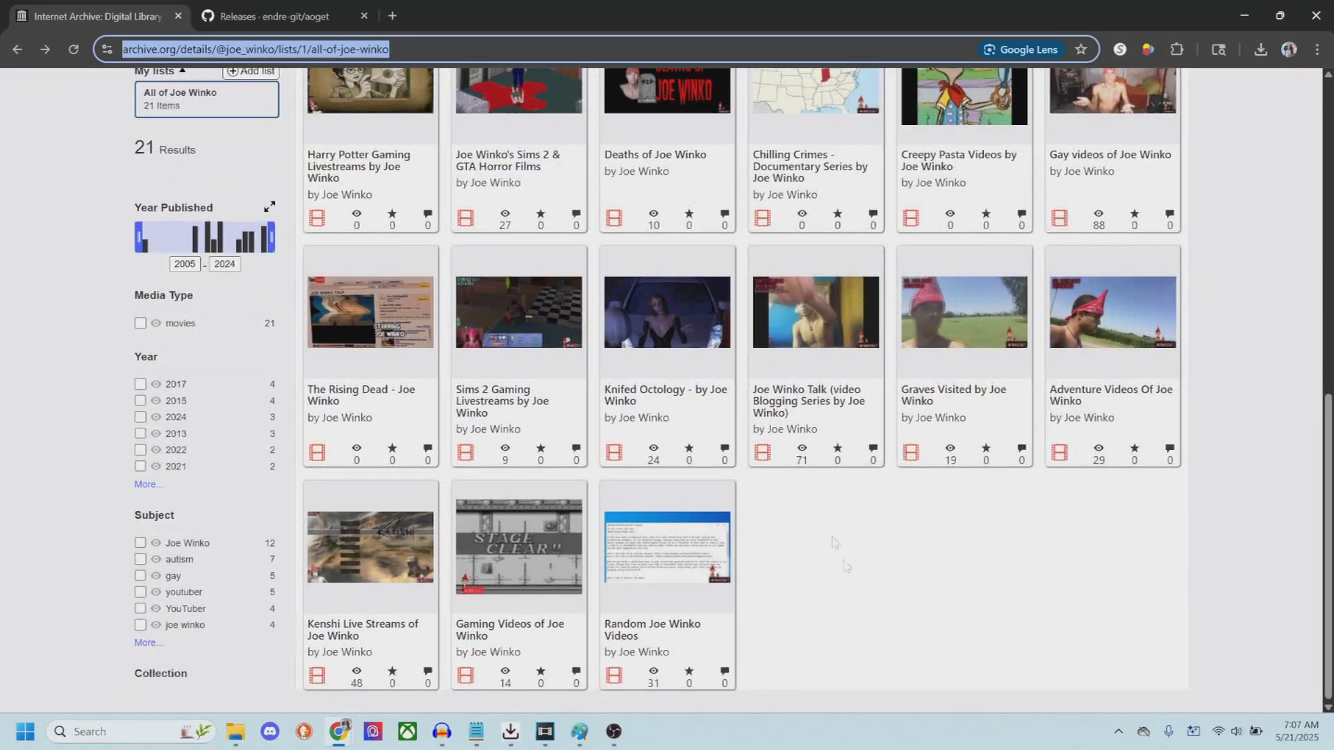
# - Open the item with the creator's random videos, expand its MPEG4 download options and look through the files
pyautogui.click(622, 629)
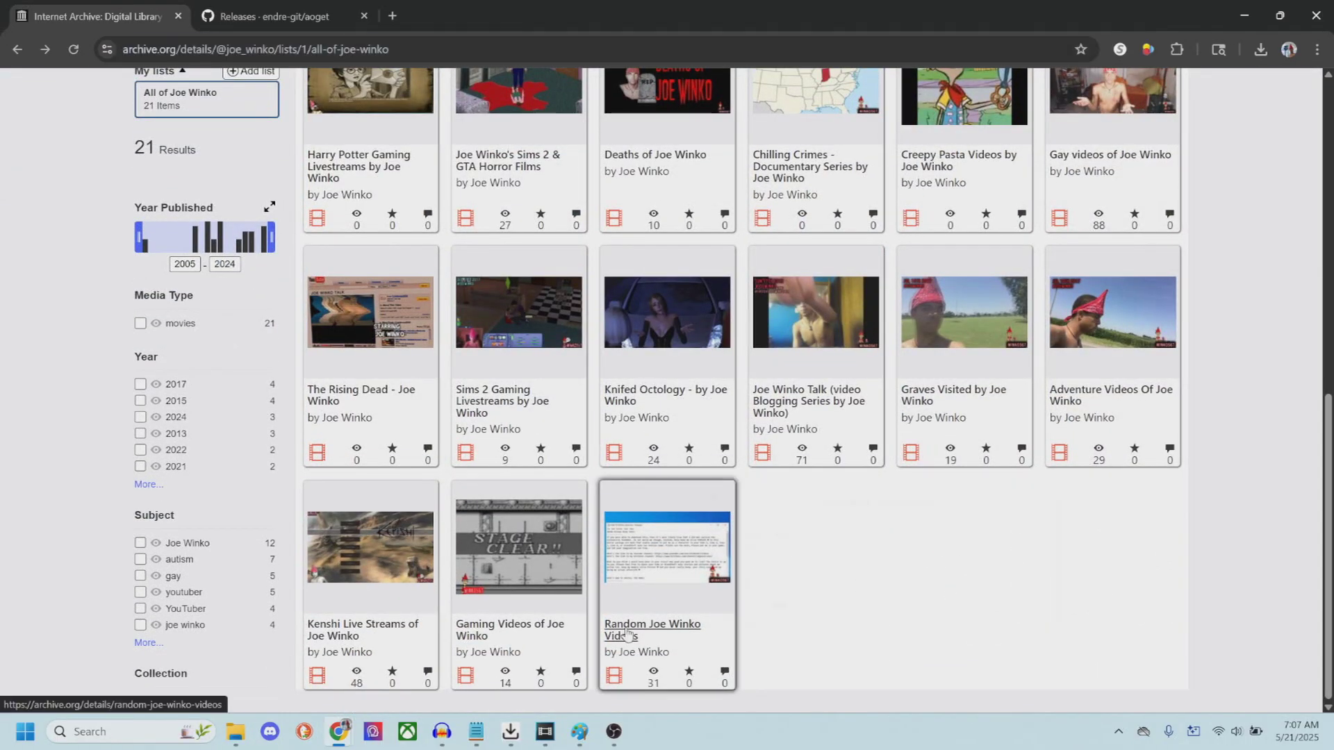
pyautogui.scroll(-4, 779, 495)
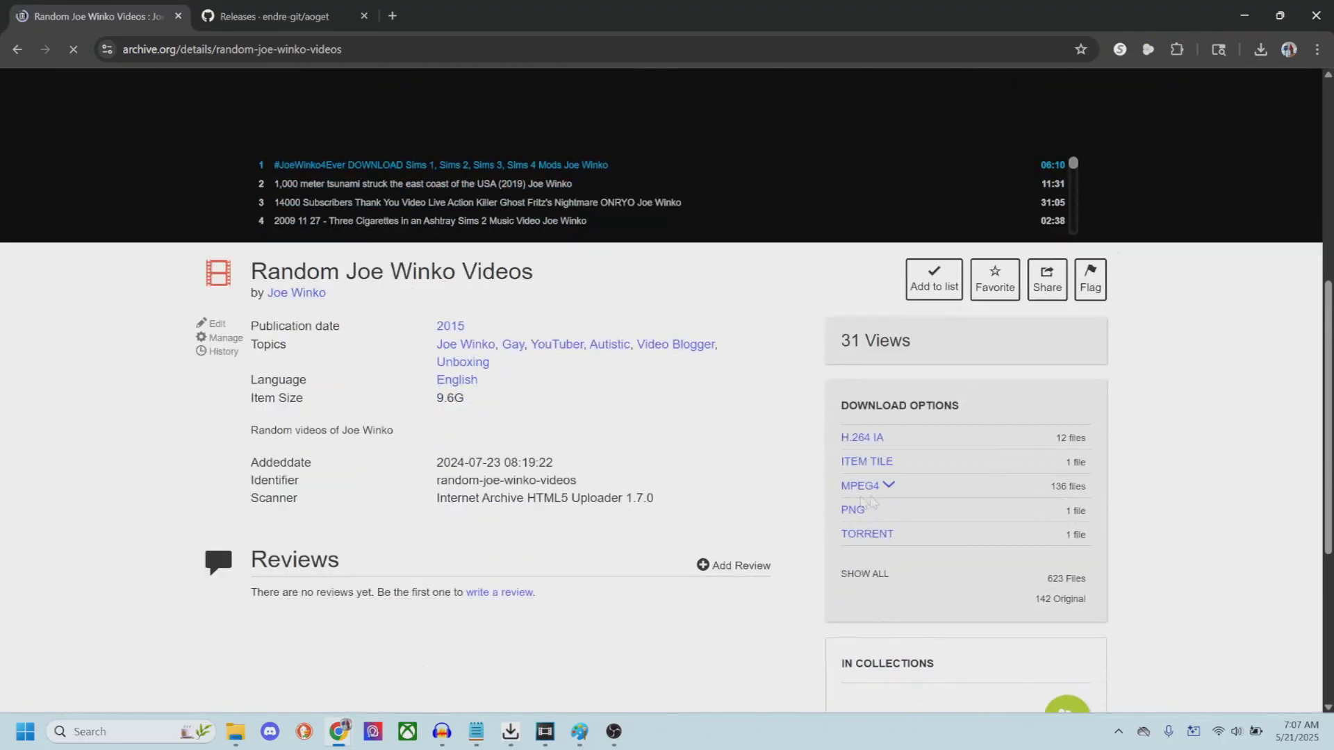
pyautogui.click(890, 486)
pyautogui.scroll(-8, 904, 456)
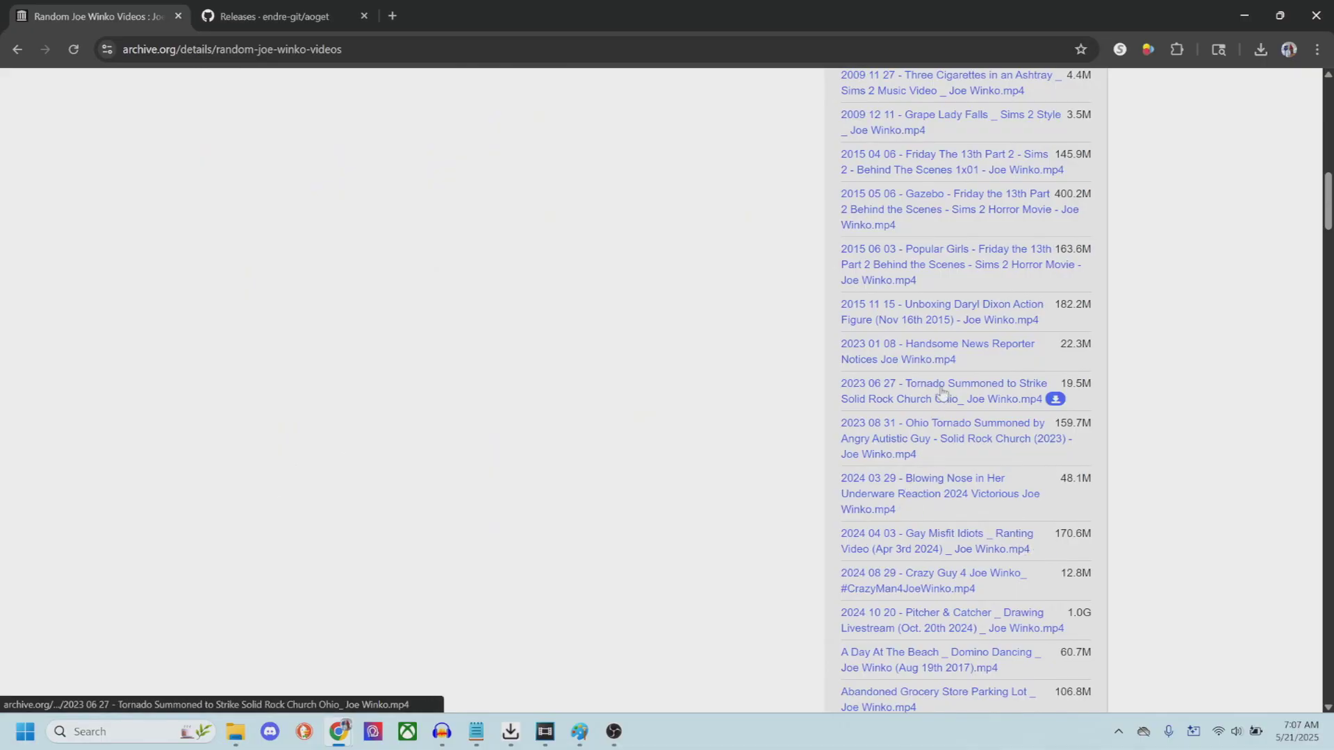
pyautogui.scroll(-20, 925, 453)
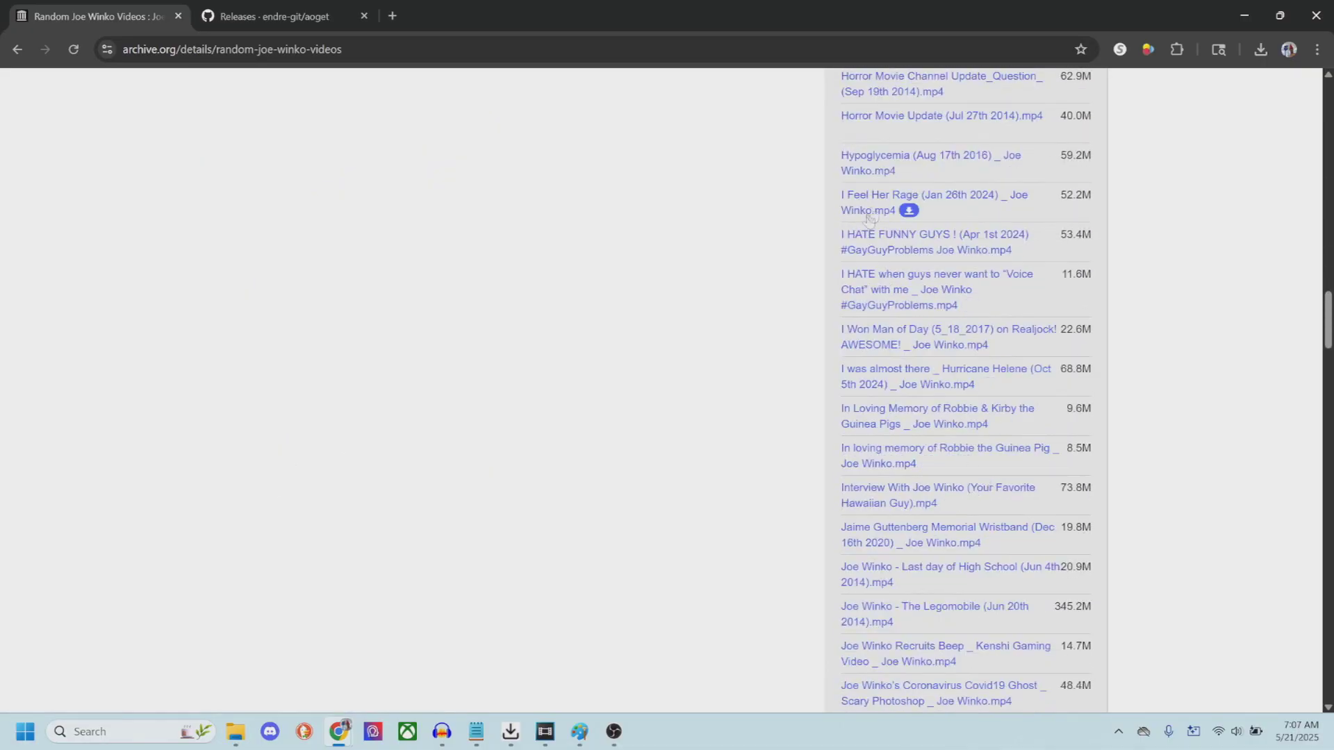
# - Go back to the creator's list, look over its collections once more and switch to AOGet to check the download progress
pyautogui.click(17, 49)
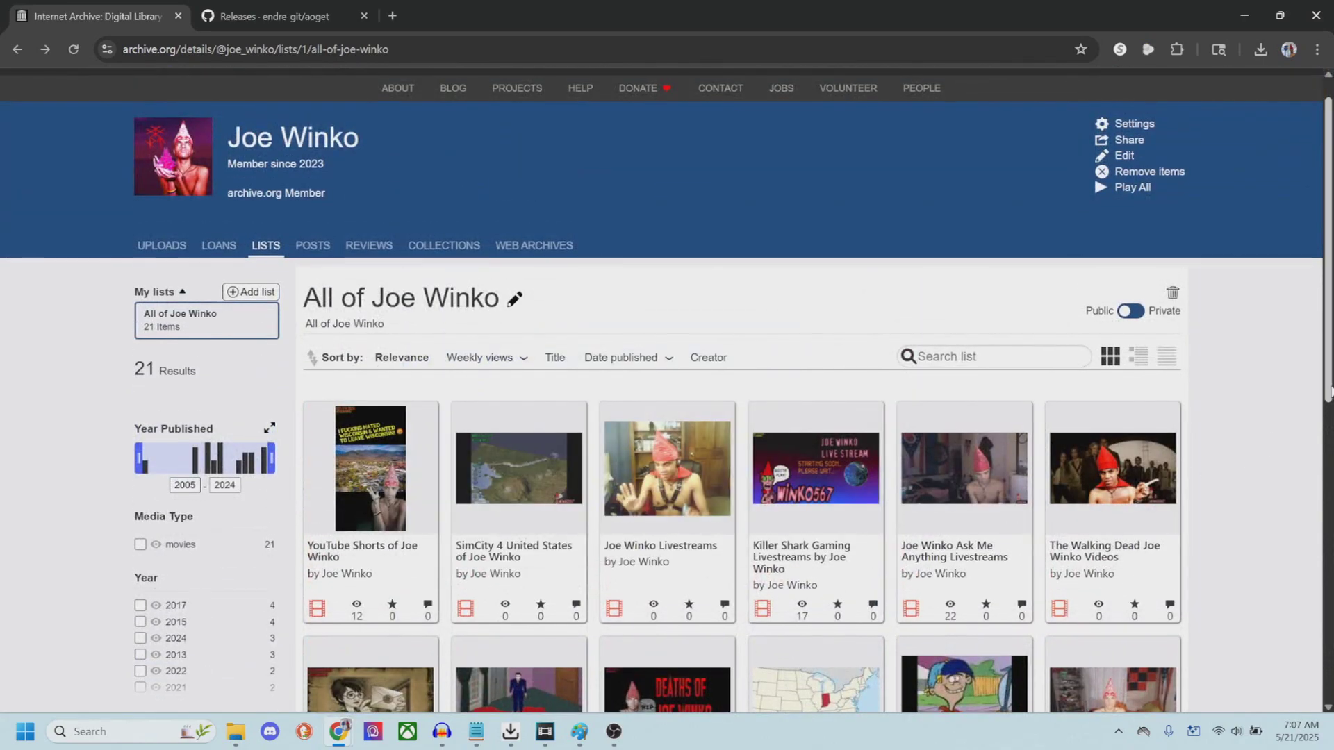
pyautogui.scroll(1, 1323, 402)
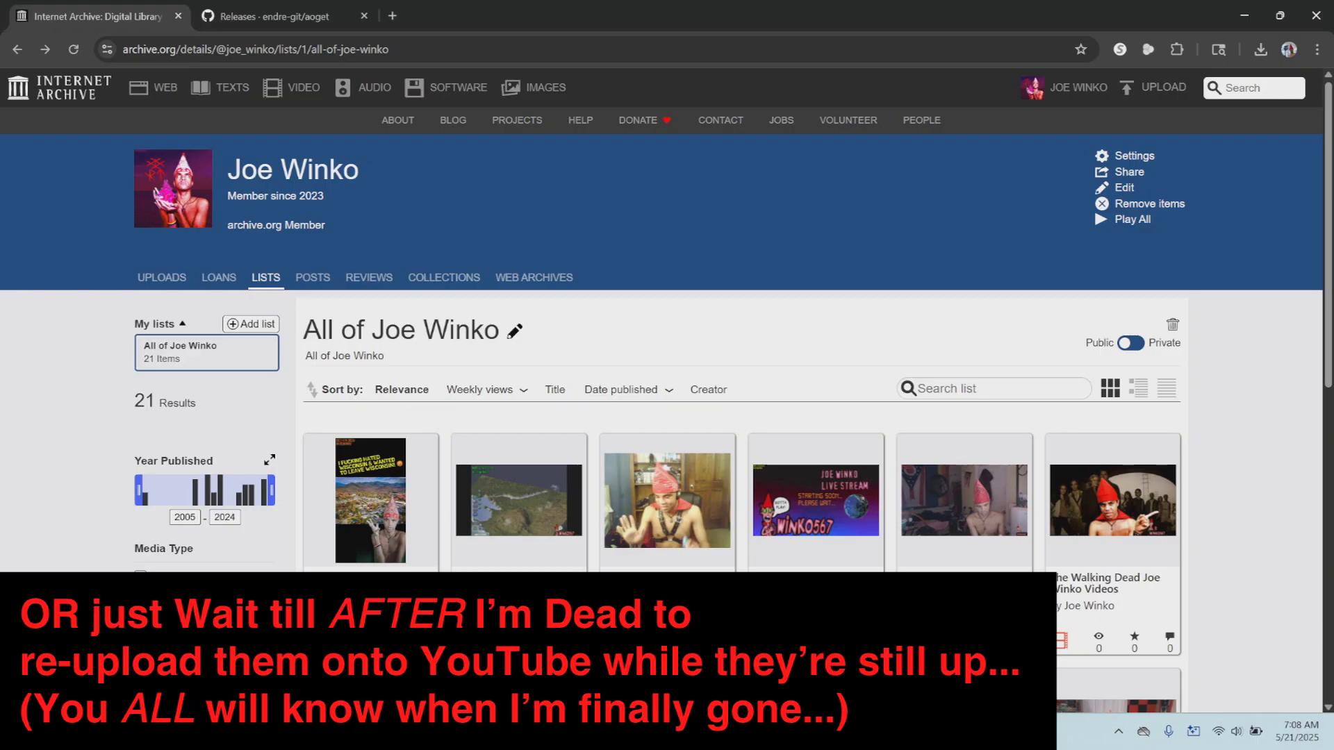
pyautogui.scroll(-3, 667, 389)
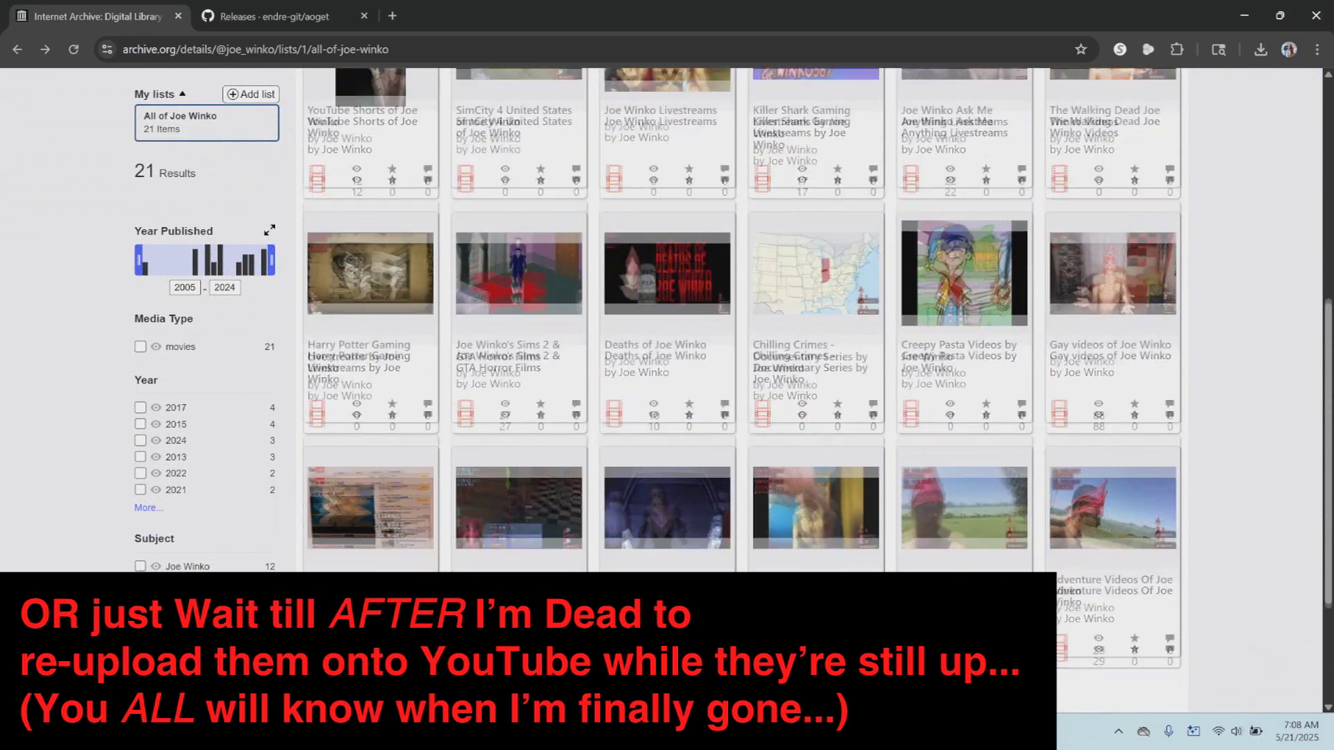
pyautogui.scroll(3, 667, 389)
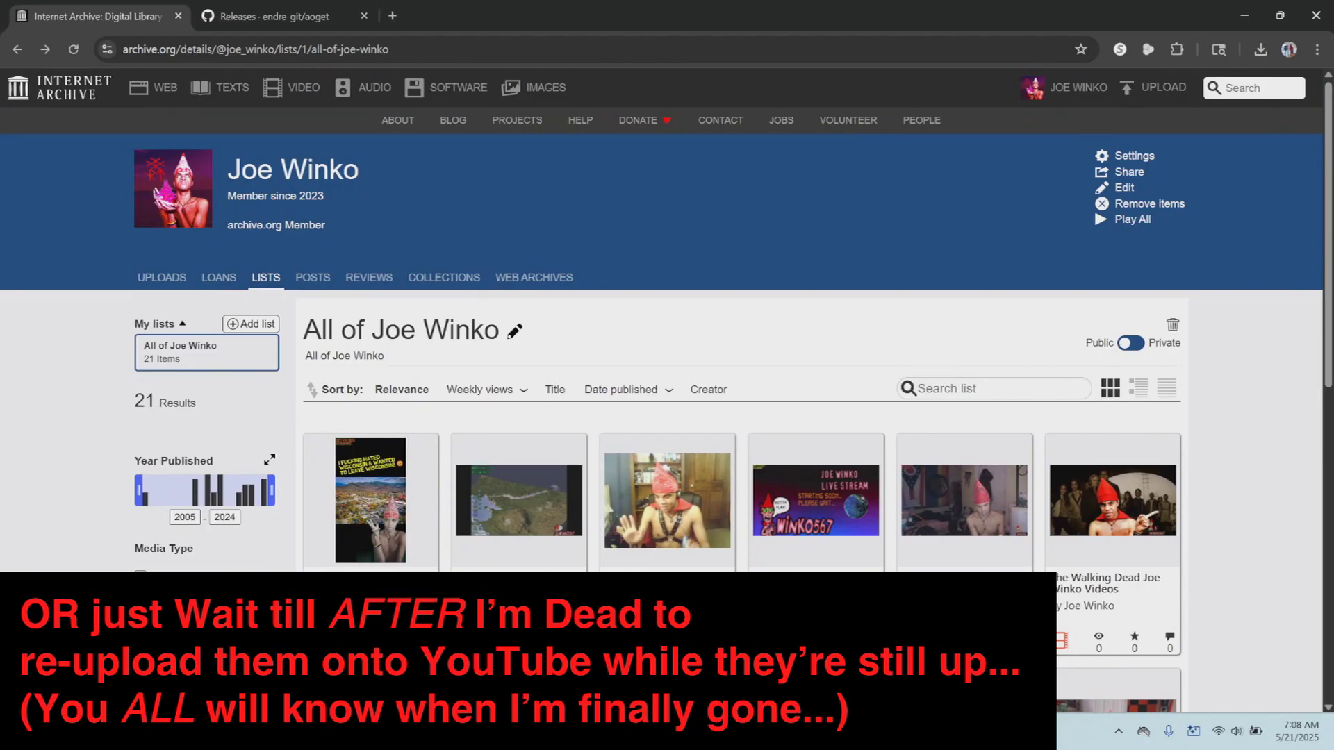
pyautogui.hotkey('alt', 'Tab')
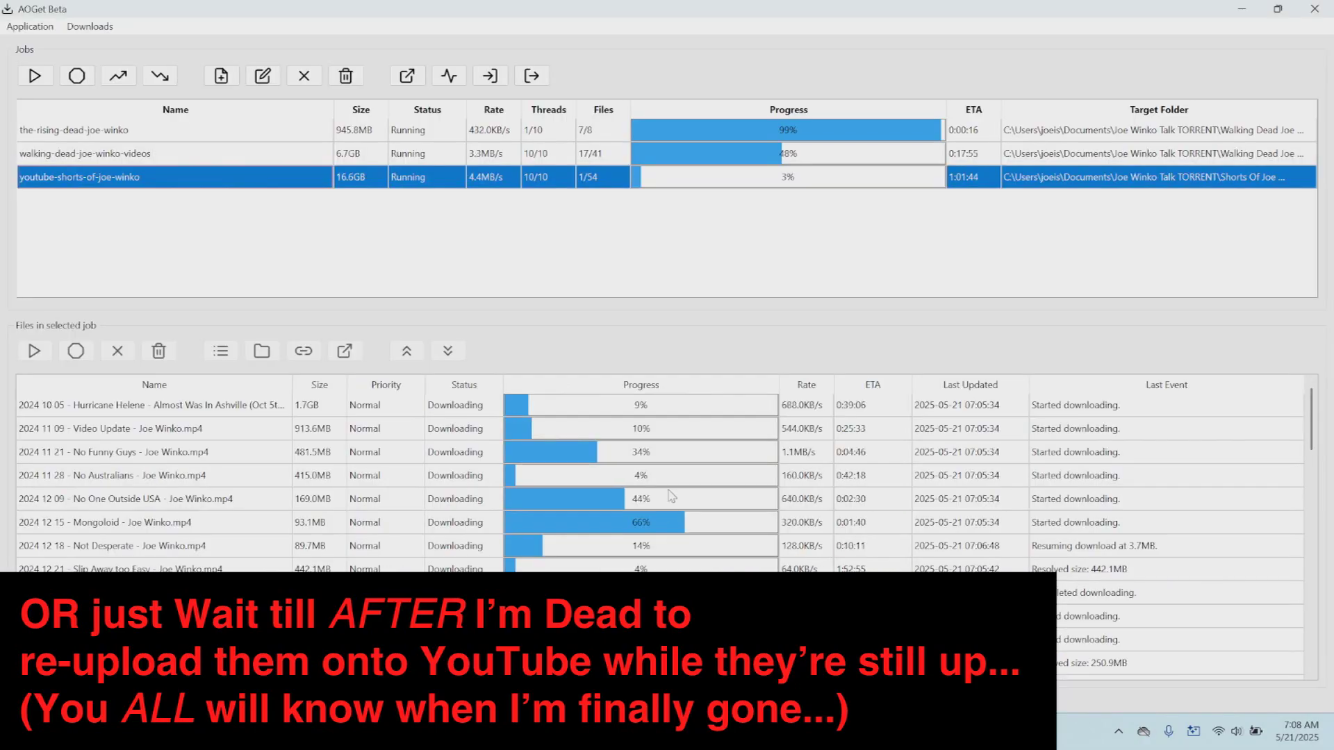